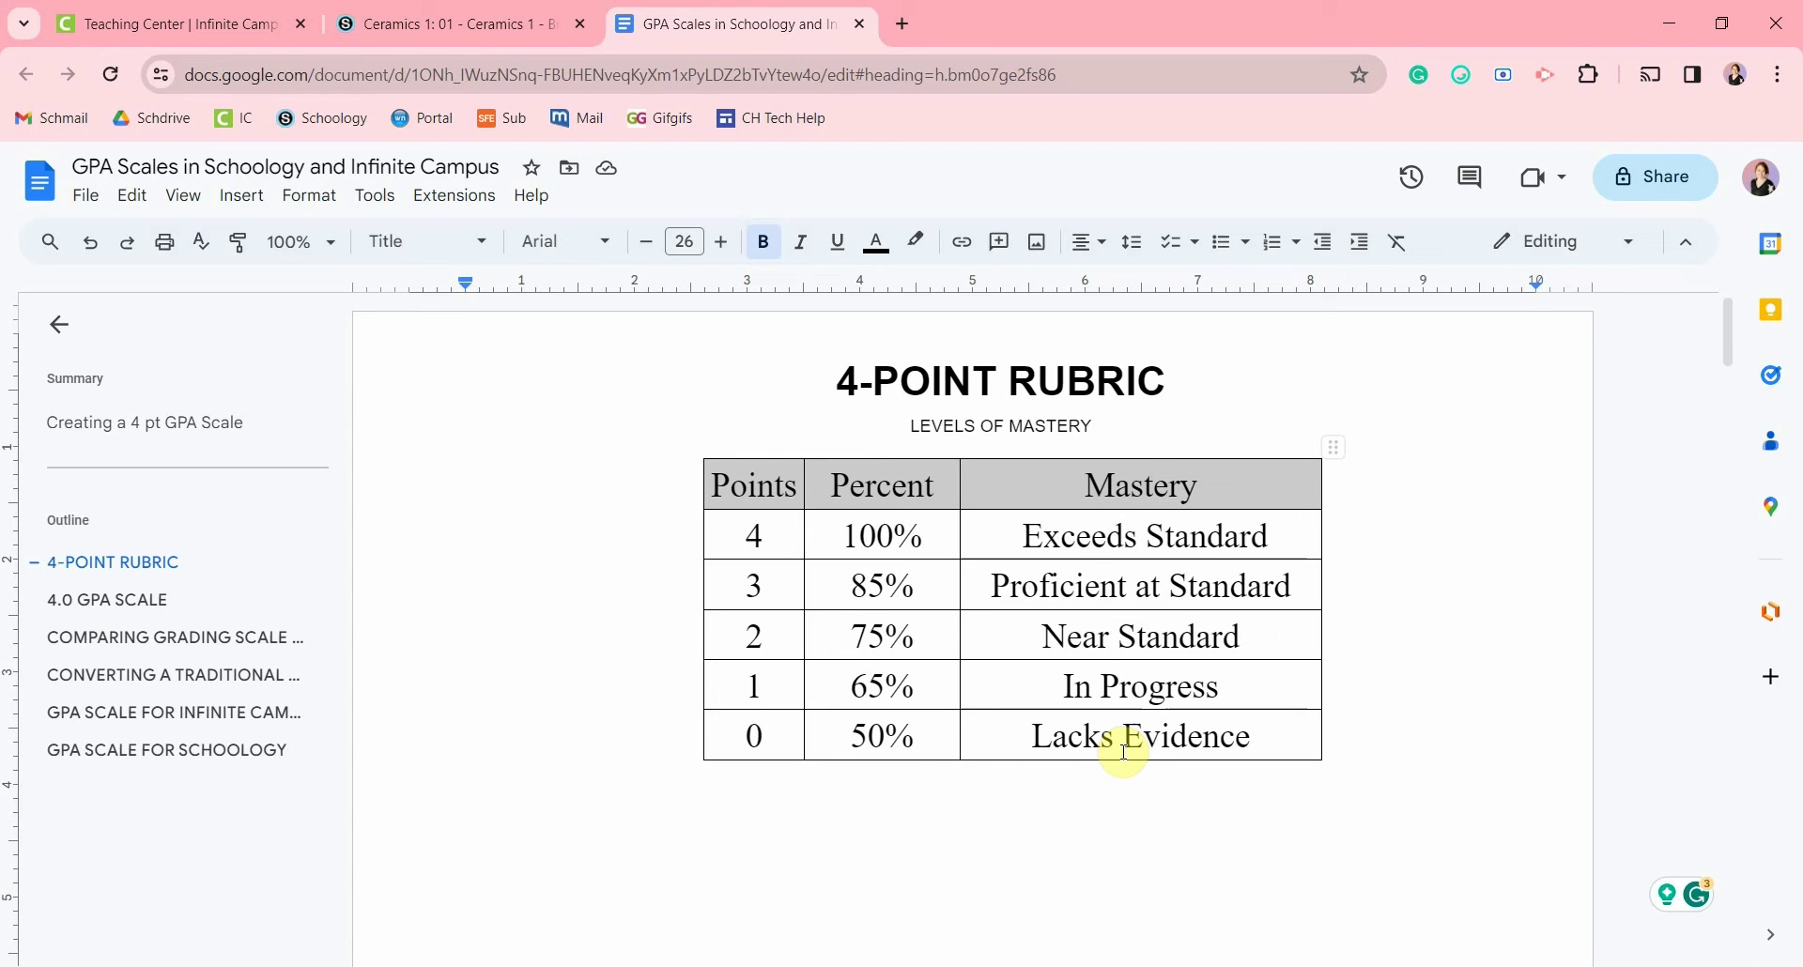
# Step: Jump to the 4.0 GPA SCALE table from the document outline
pyautogui.click(146, 612)
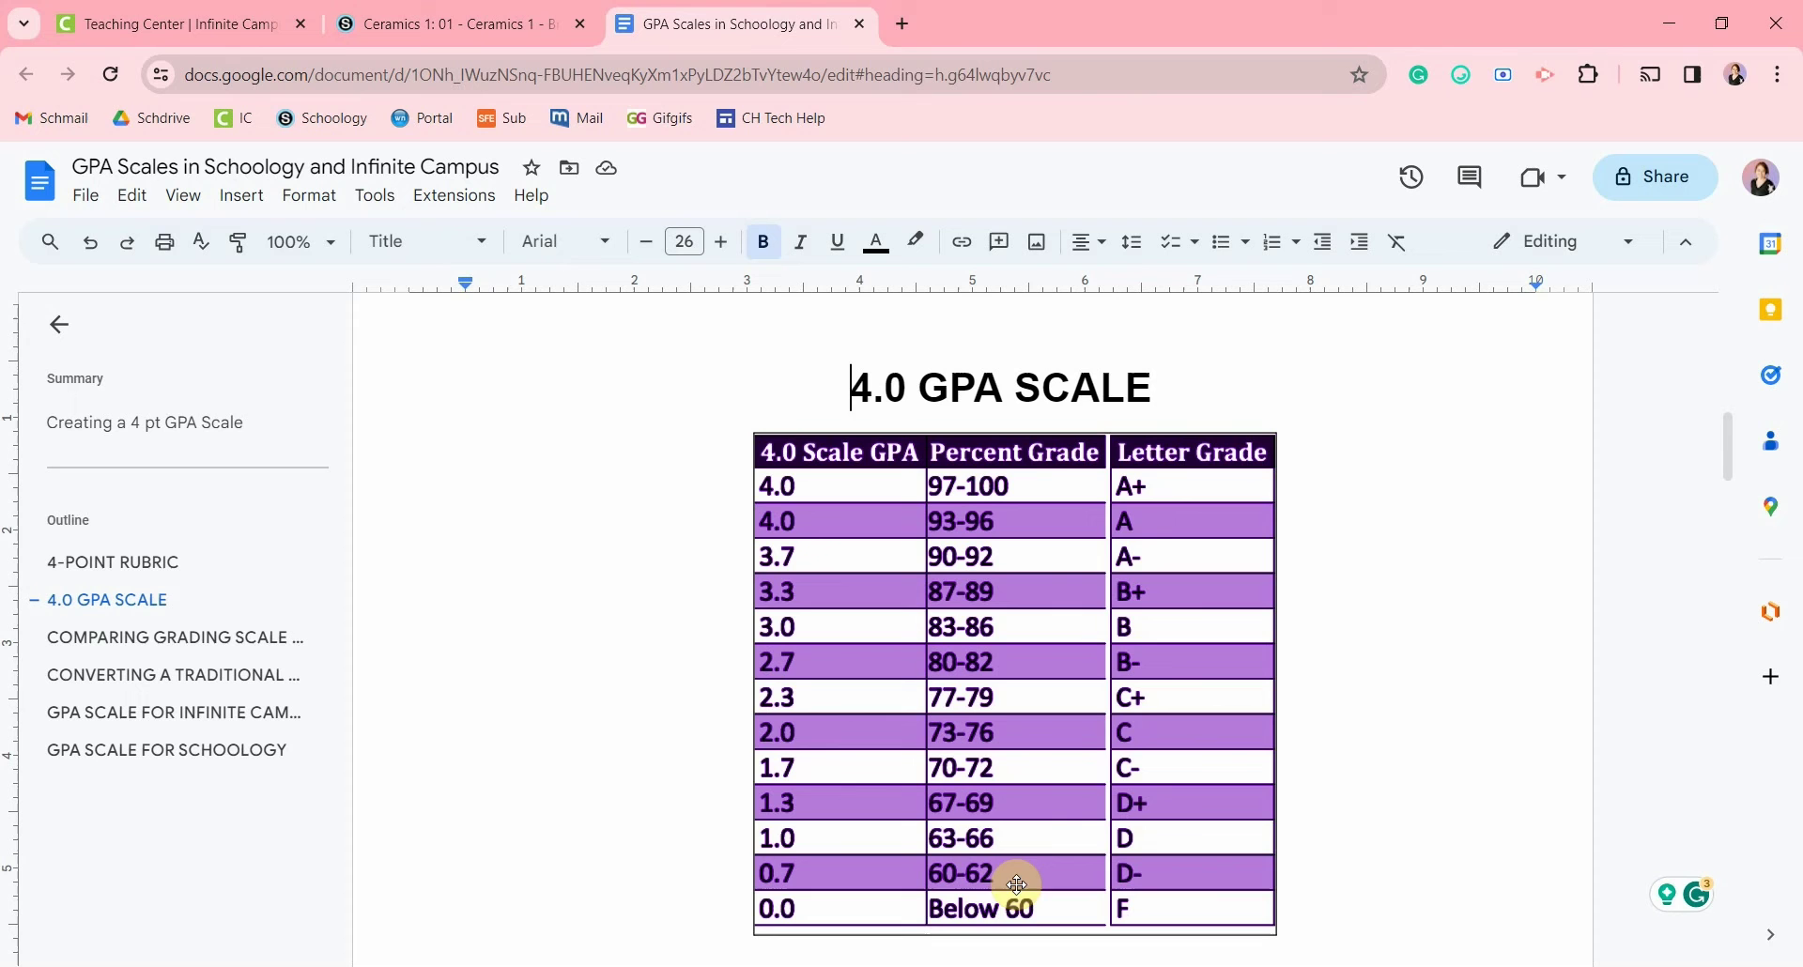
# Step: Jump to the Comparing Grading Scale Percentages section in the document outline
pyautogui.click(236, 638)
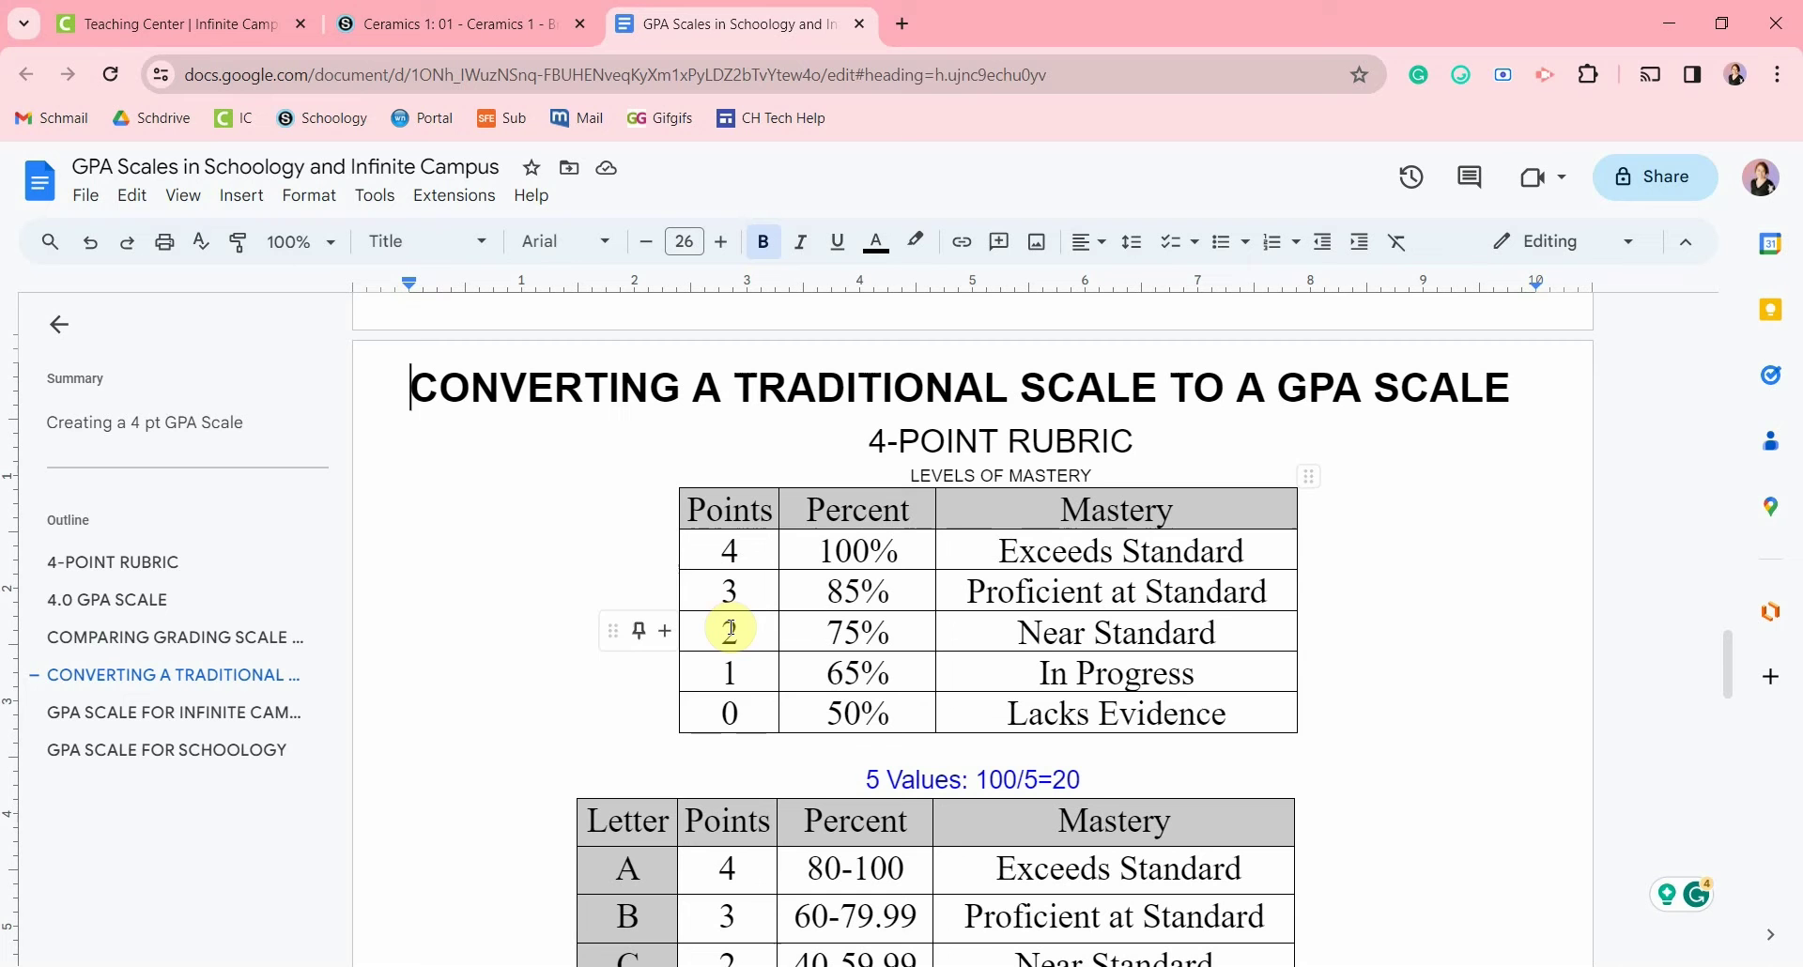
# Step: Scroll from the '5 Values: 100/5=20' note down to the C, D and F conversion rows
pyautogui.click(830, 781)
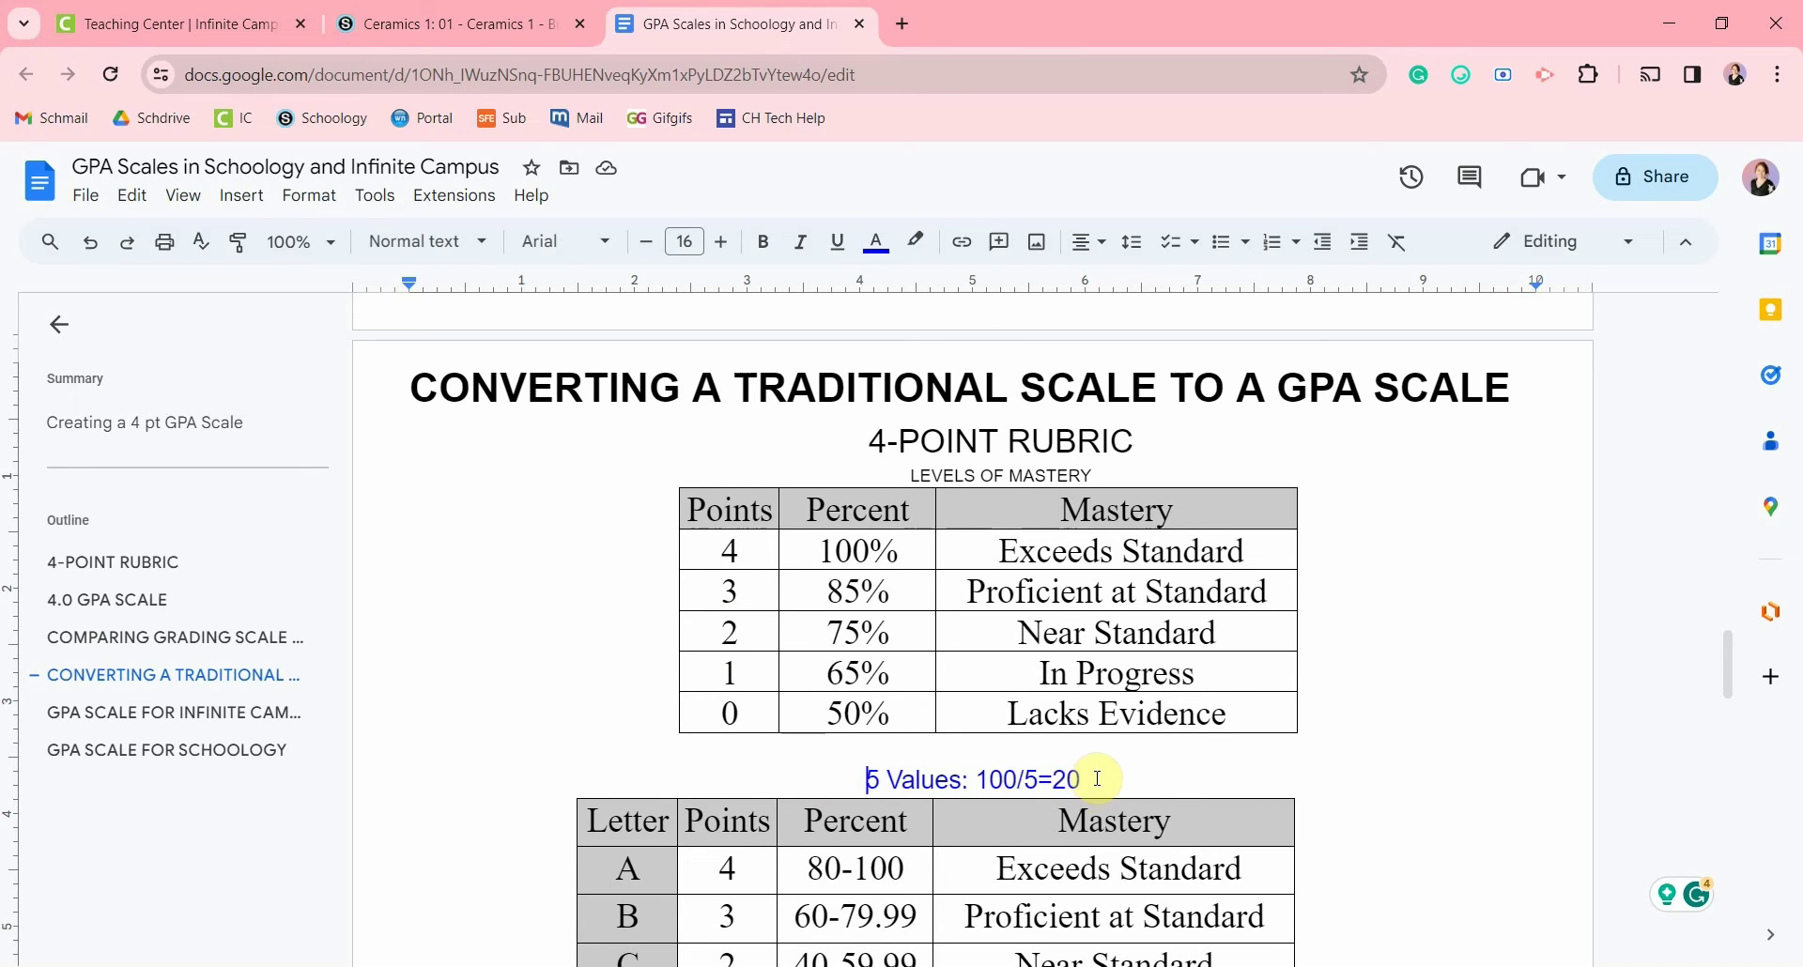
pyautogui.scroll(-3, 1099, 766)
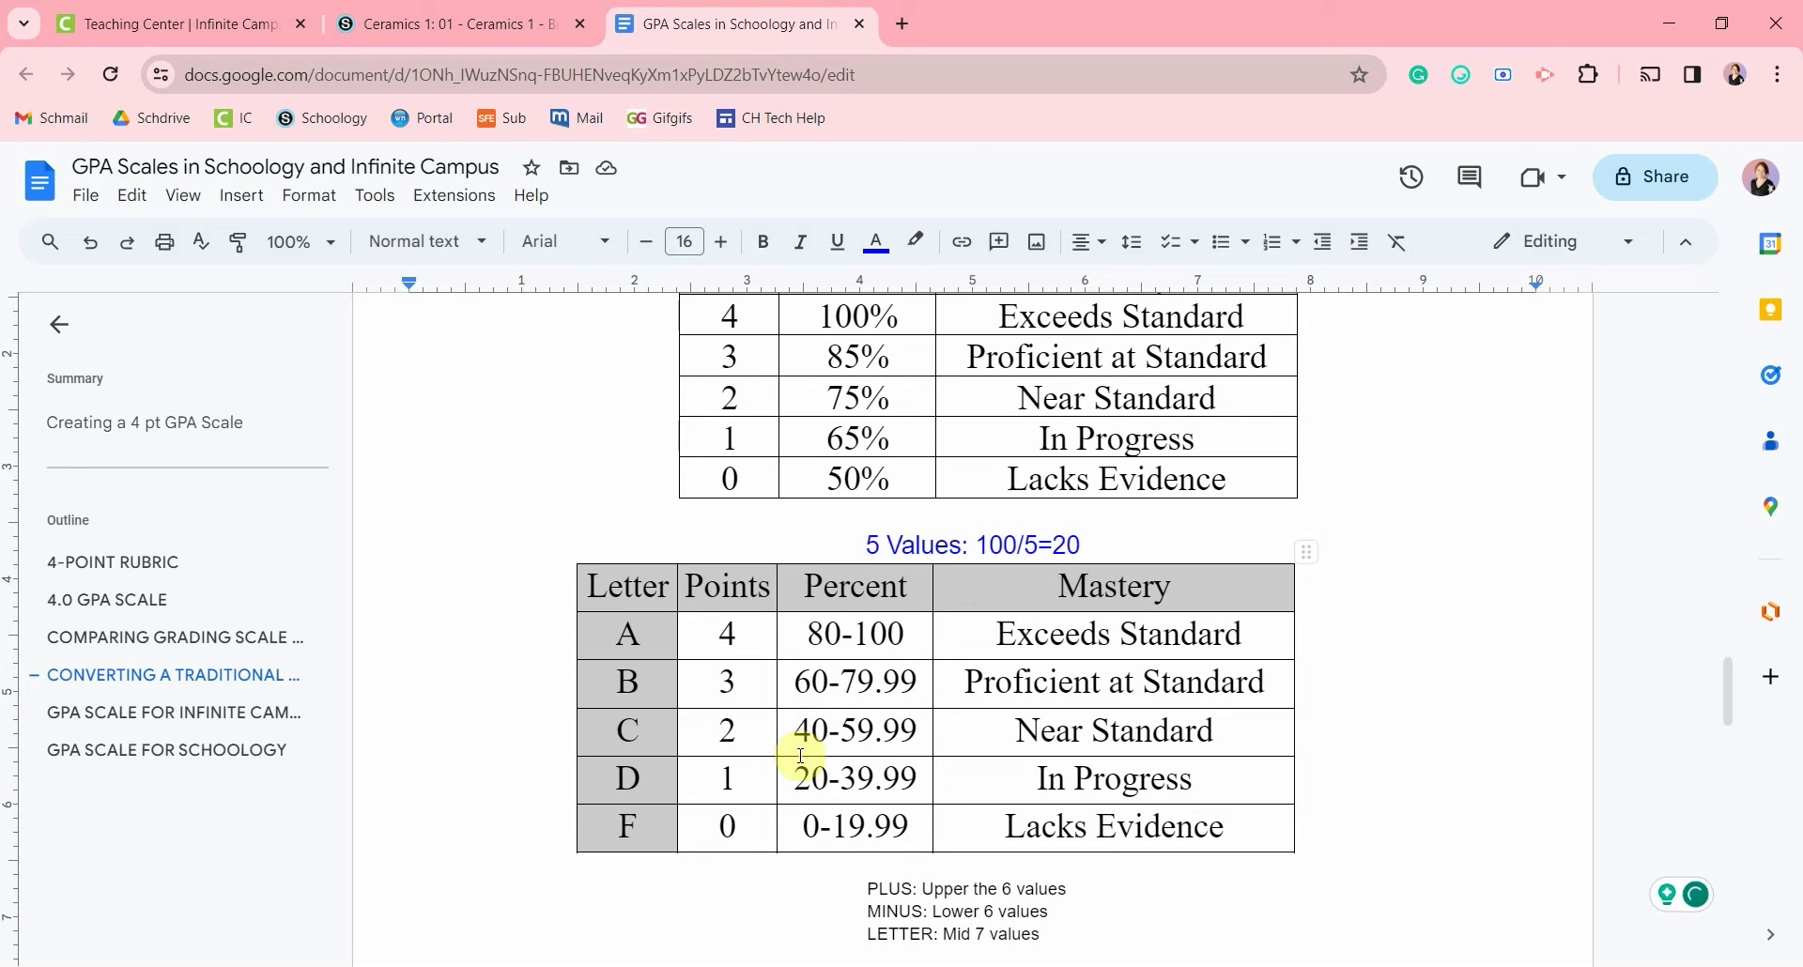
pyautogui.moveTo(609, 593)
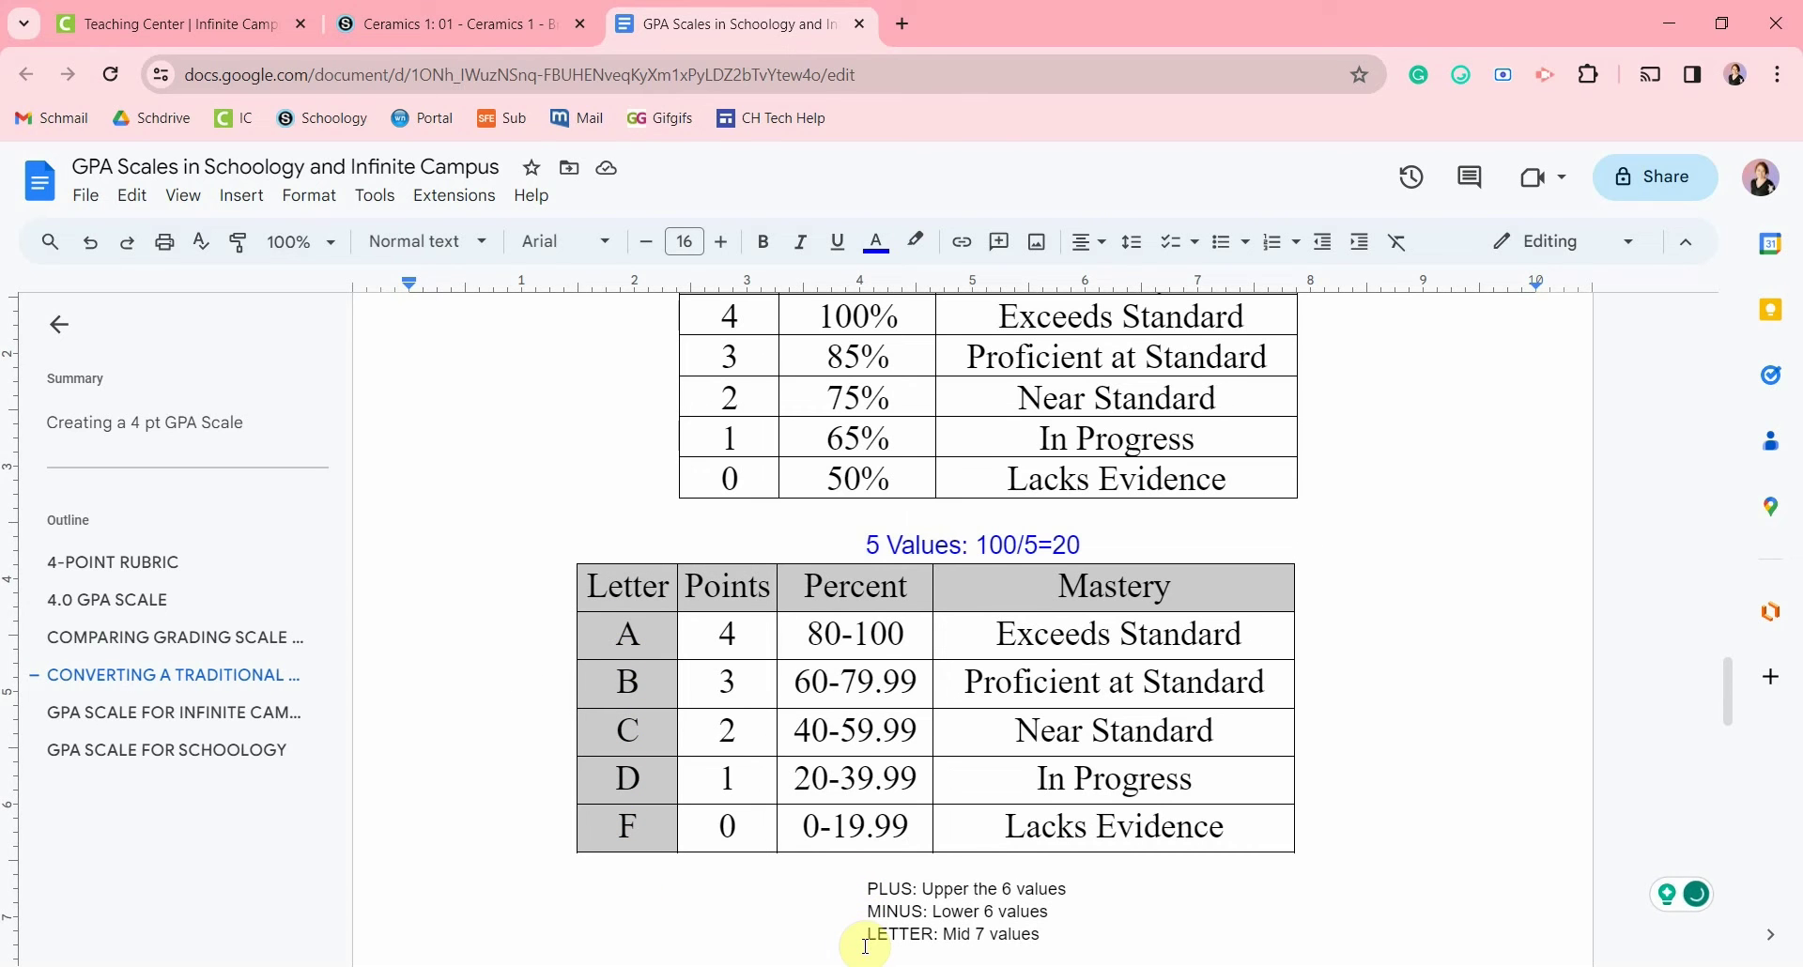
# Step: Scroll further through the plus/minus letter-grade notes
pyautogui.scroll(-3, 858, 940)
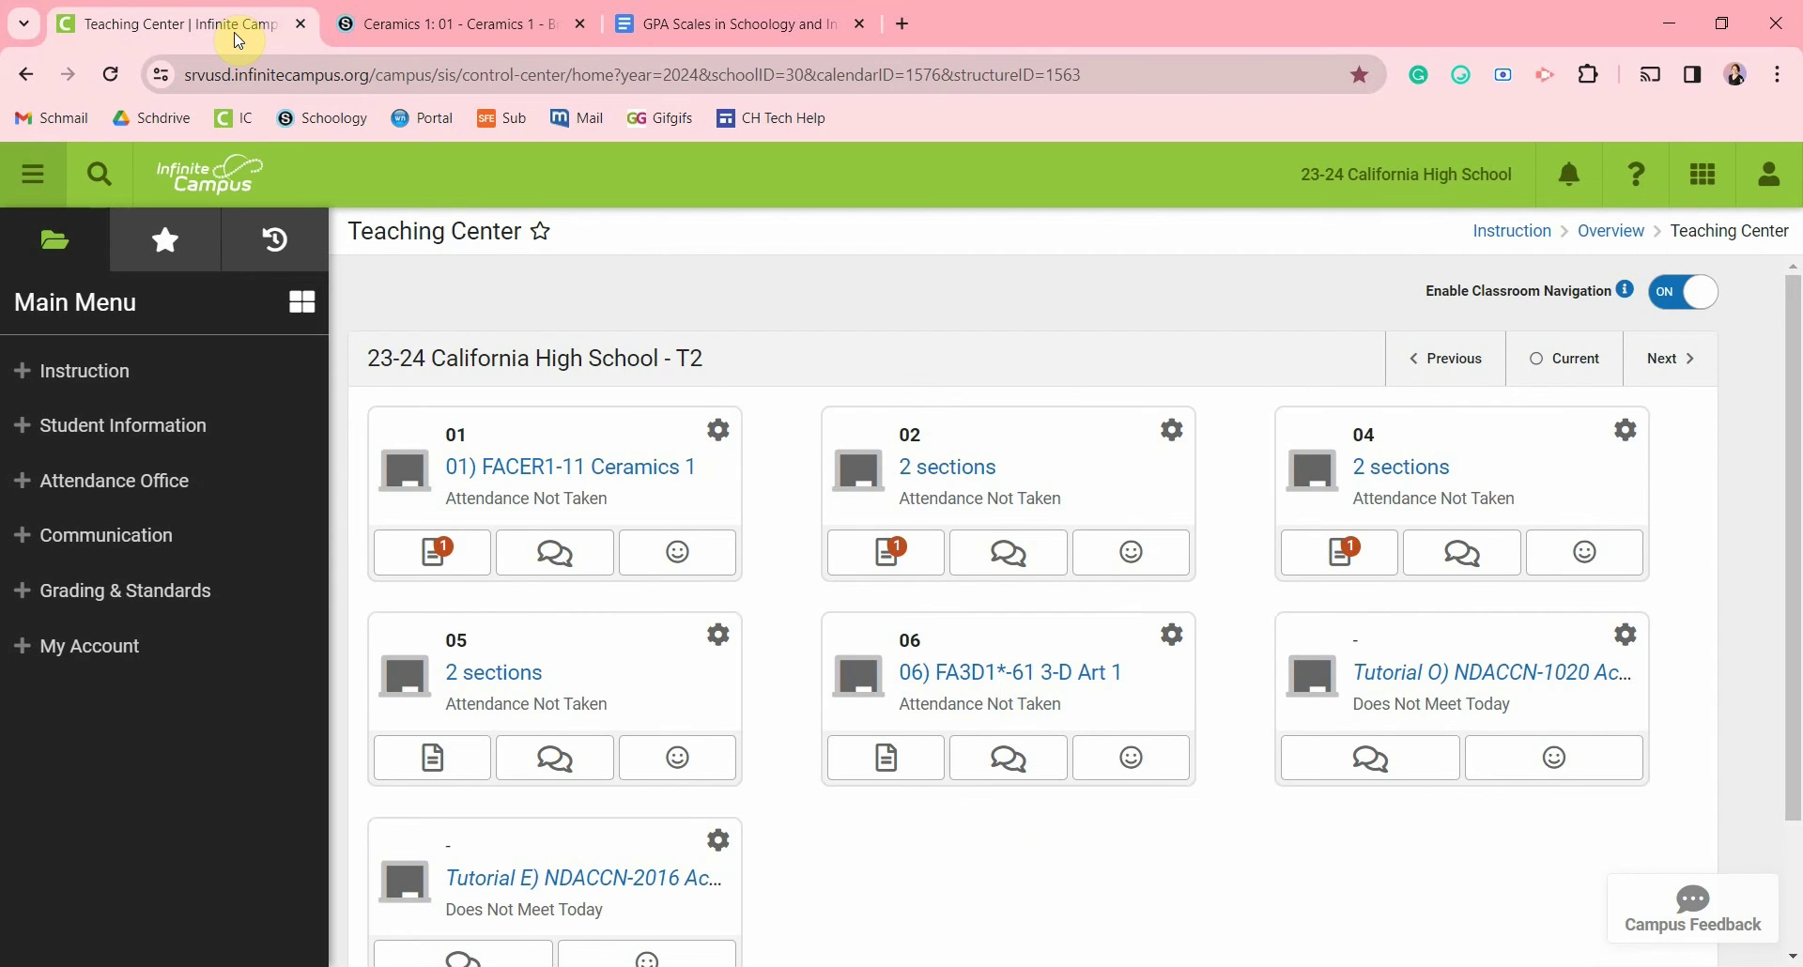
# Step: In the Ceramics 1 gradebook's grading scales, add a new scale named 'GPA Scale'
pyautogui.click(33, 380)
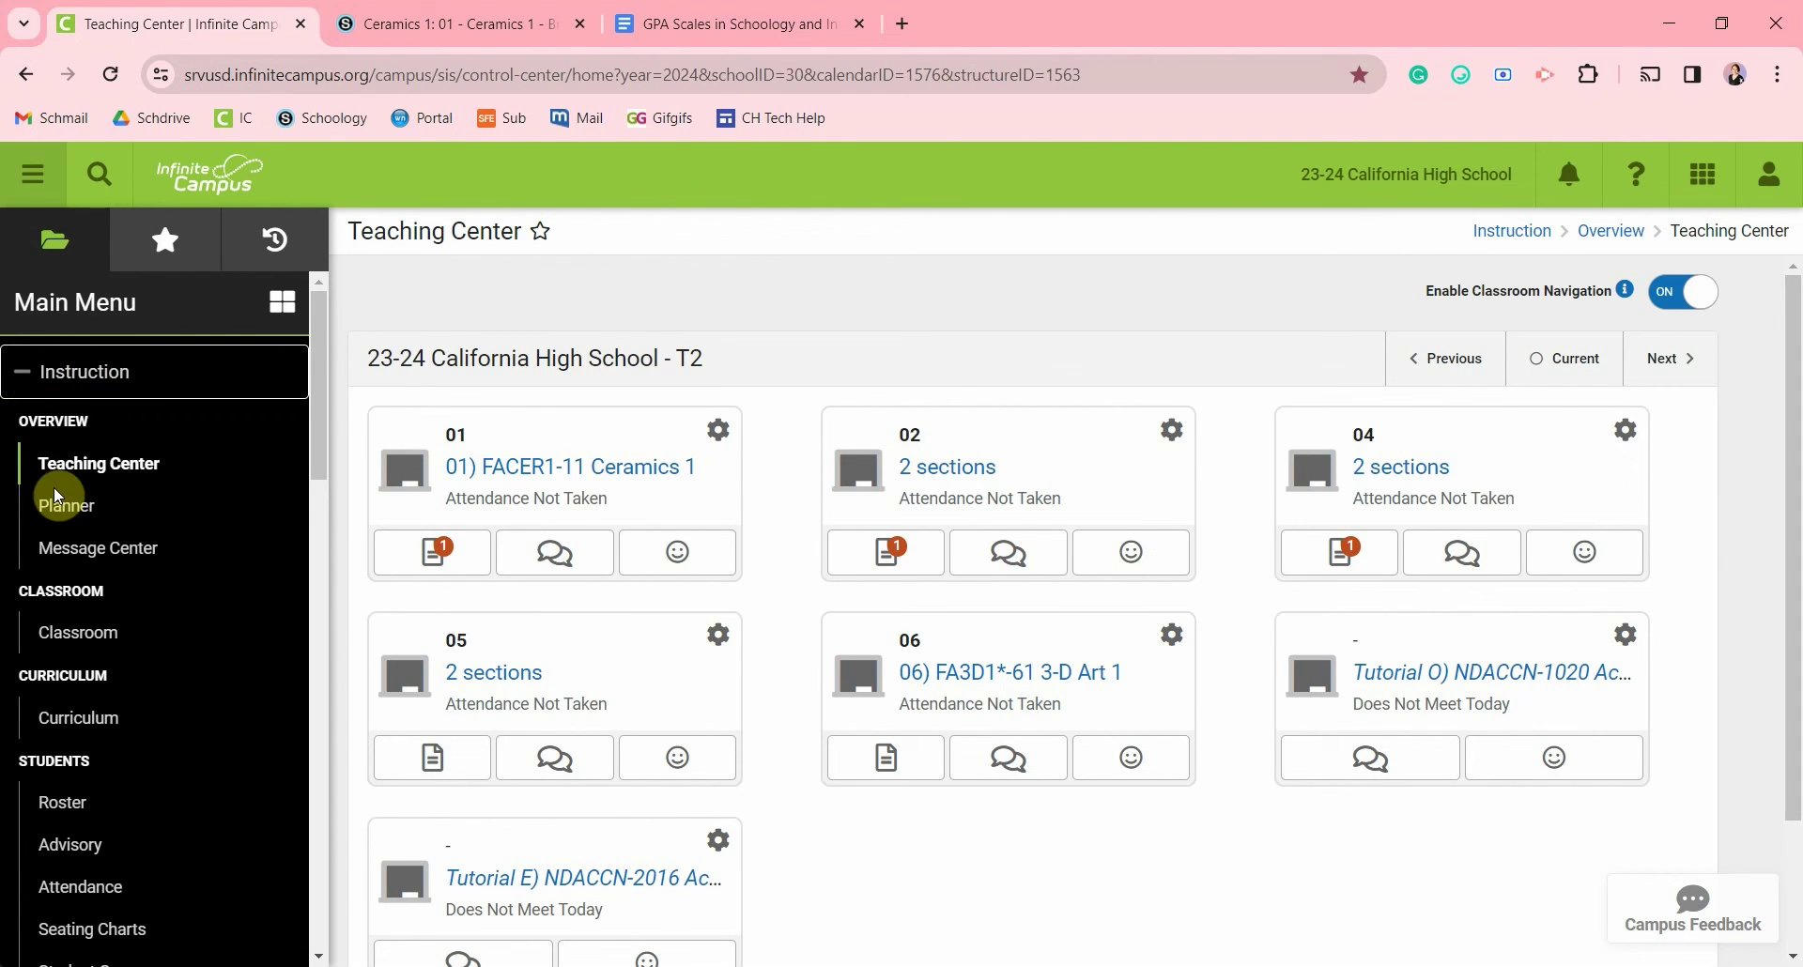
pyautogui.scroll(-1, 29, 507)
pyautogui.click(87, 935)
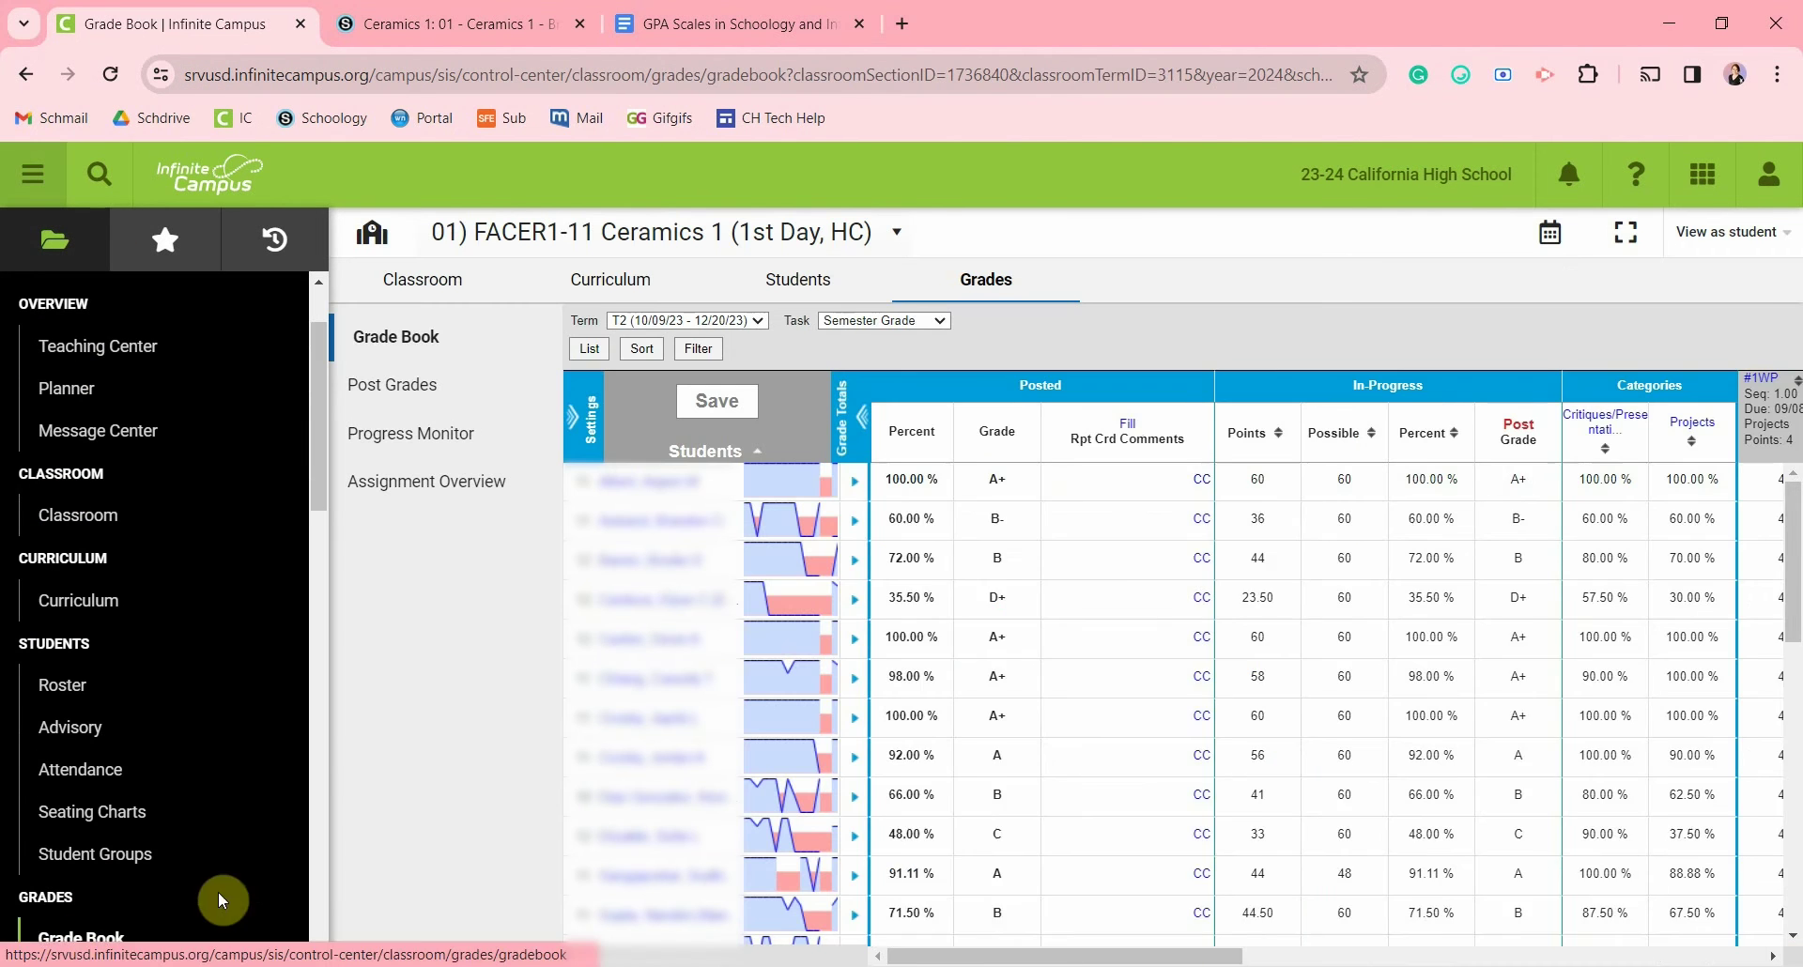
pyautogui.click(580, 423)
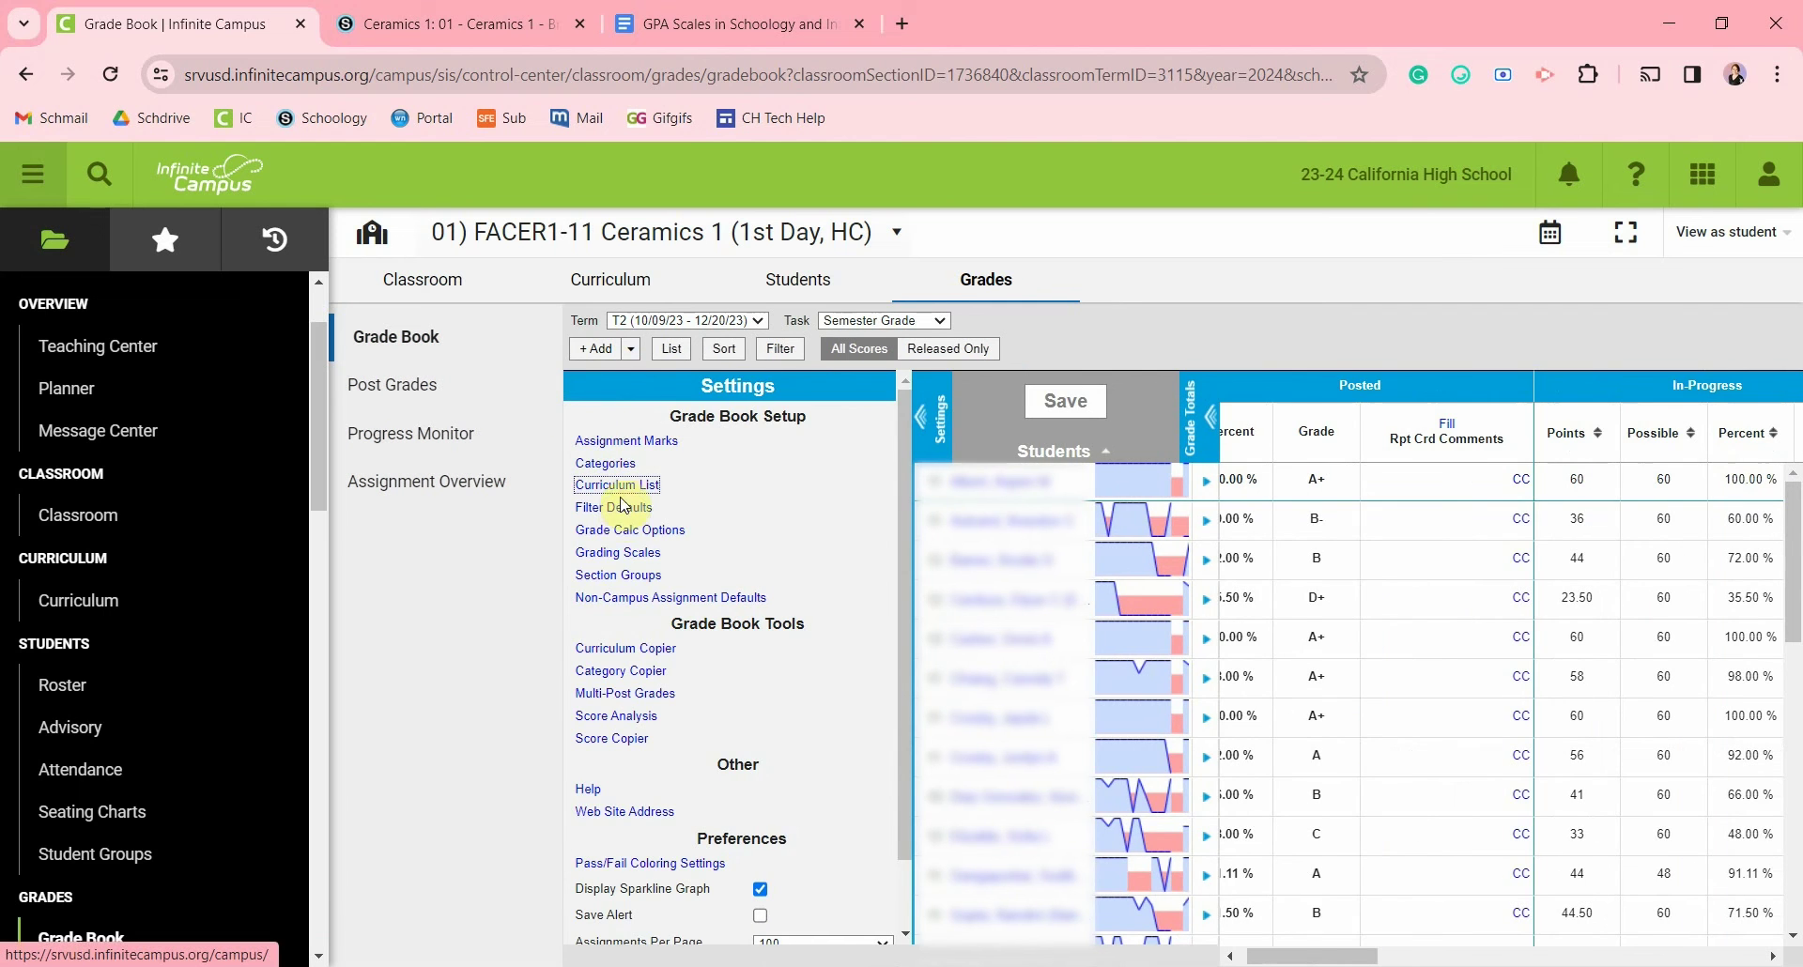
pyautogui.click(615, 552)
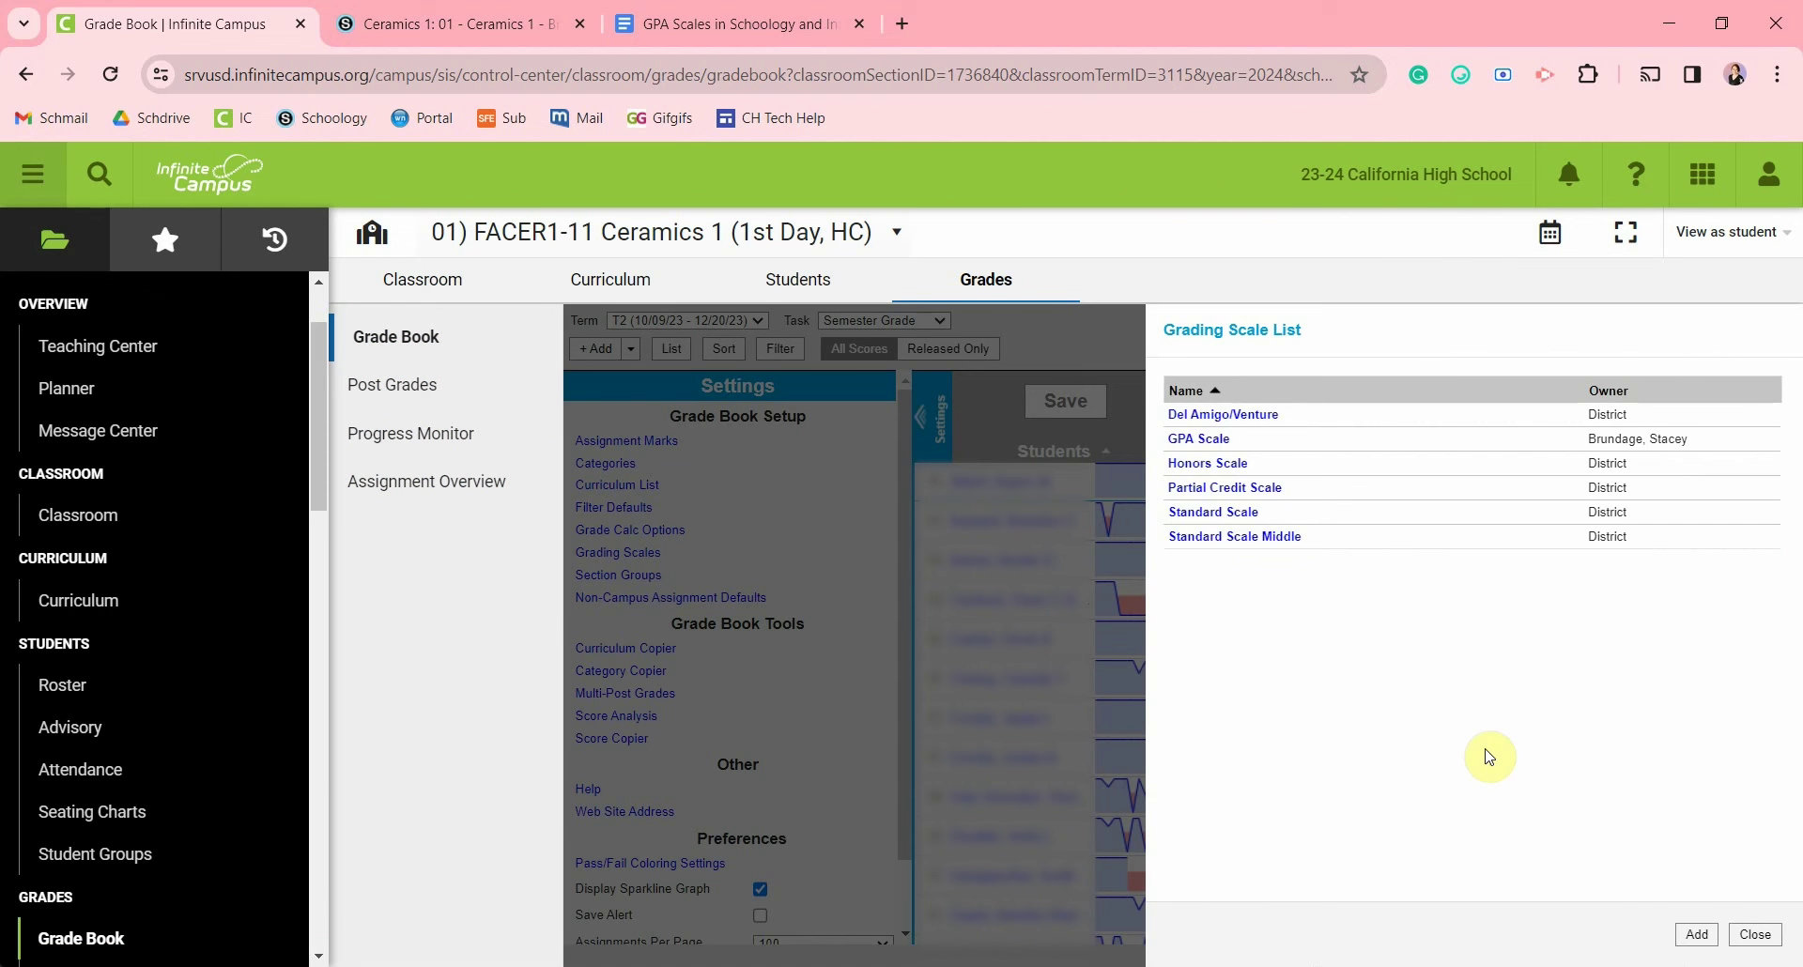
pyautogui.click(1697, 934)
pyautogui.click(1365, 416)
pyautogui.write('GPA Scale')
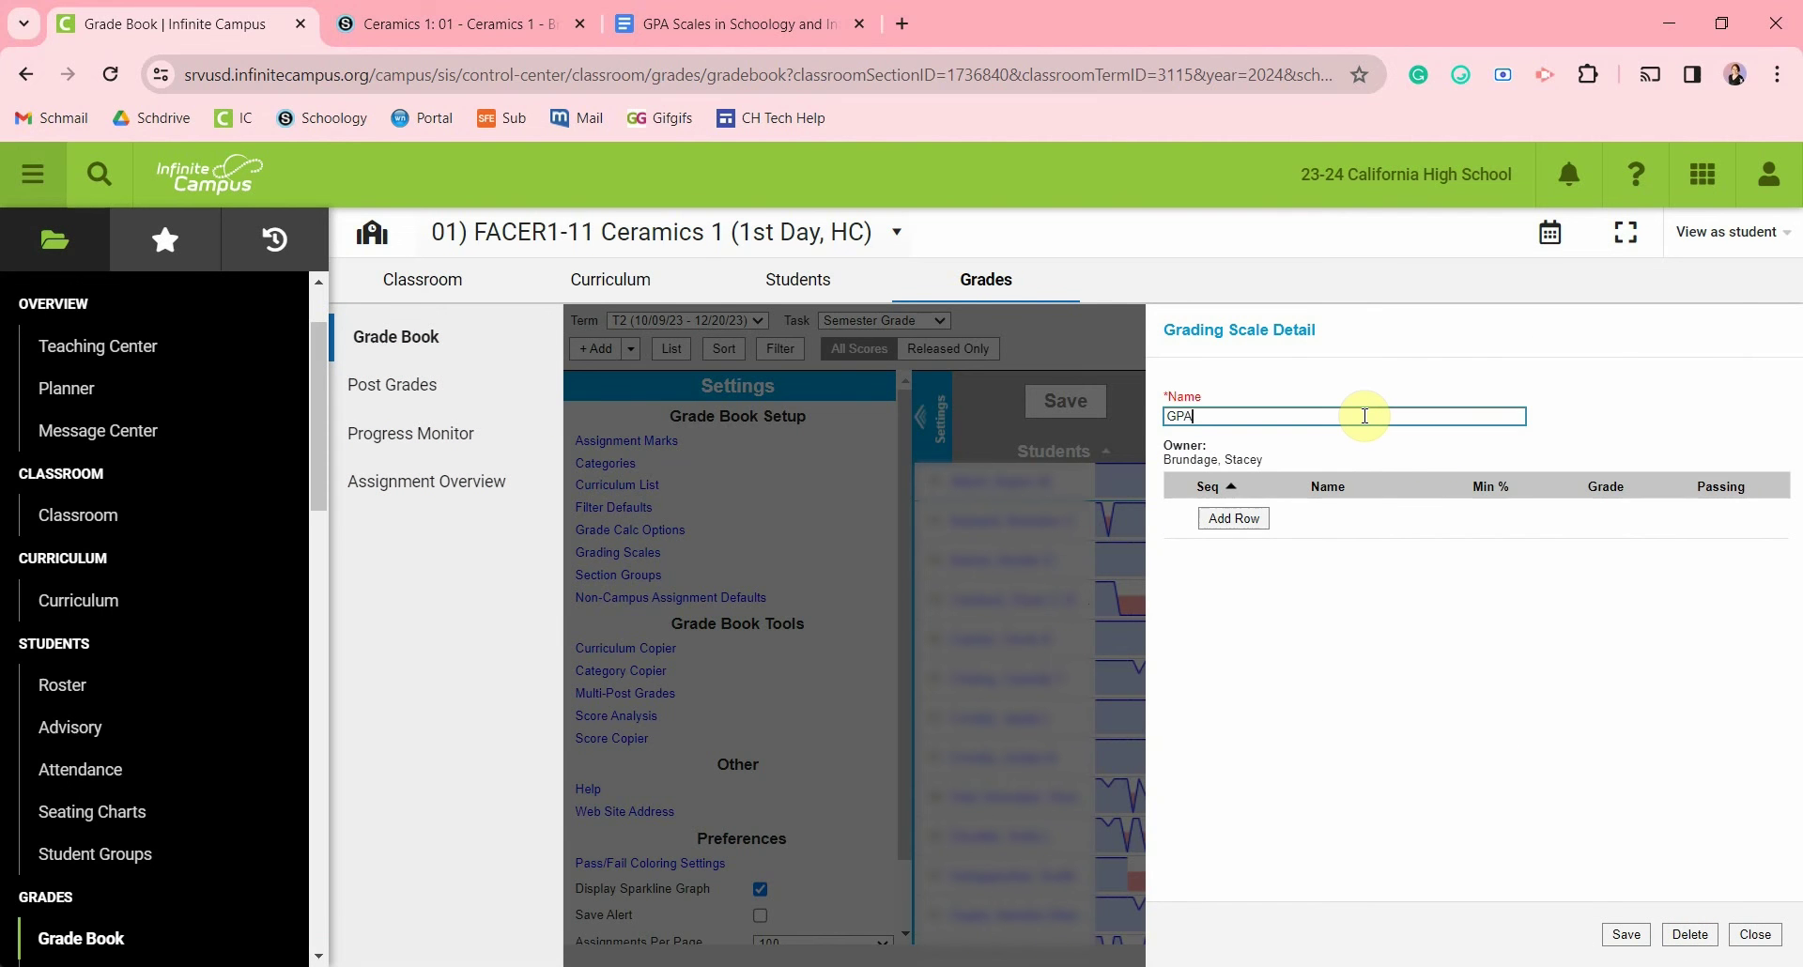
# Step: Add eleven blank grade rows to the GPA Scale
pyautogui.click(1233, 518)
pyautogui.click(1233, 554)
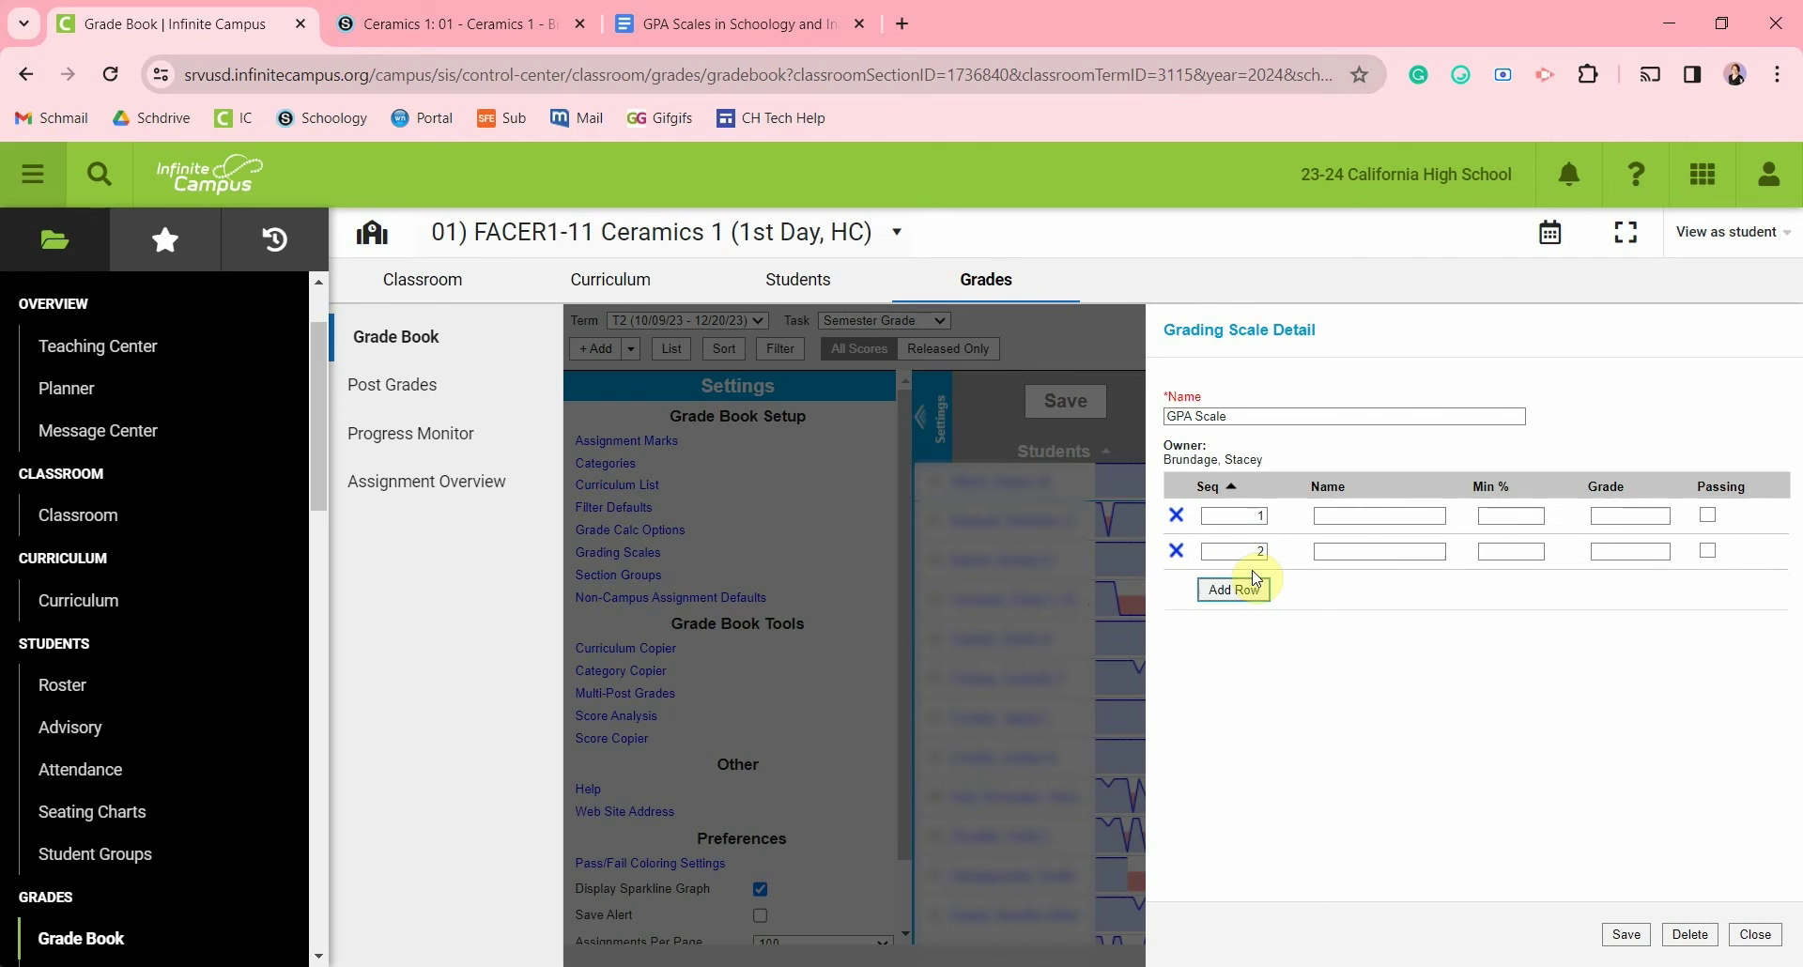
pyautogui.click(1233, 590)
pyautogui.click(1233, 625)
pyautogui.click(1233, 662)
pyautogui.click(1233, 697)
pyautogui.click(1234, 733)
pyautogui.click(1233, 804)
pyautogui.click(1230, 842)
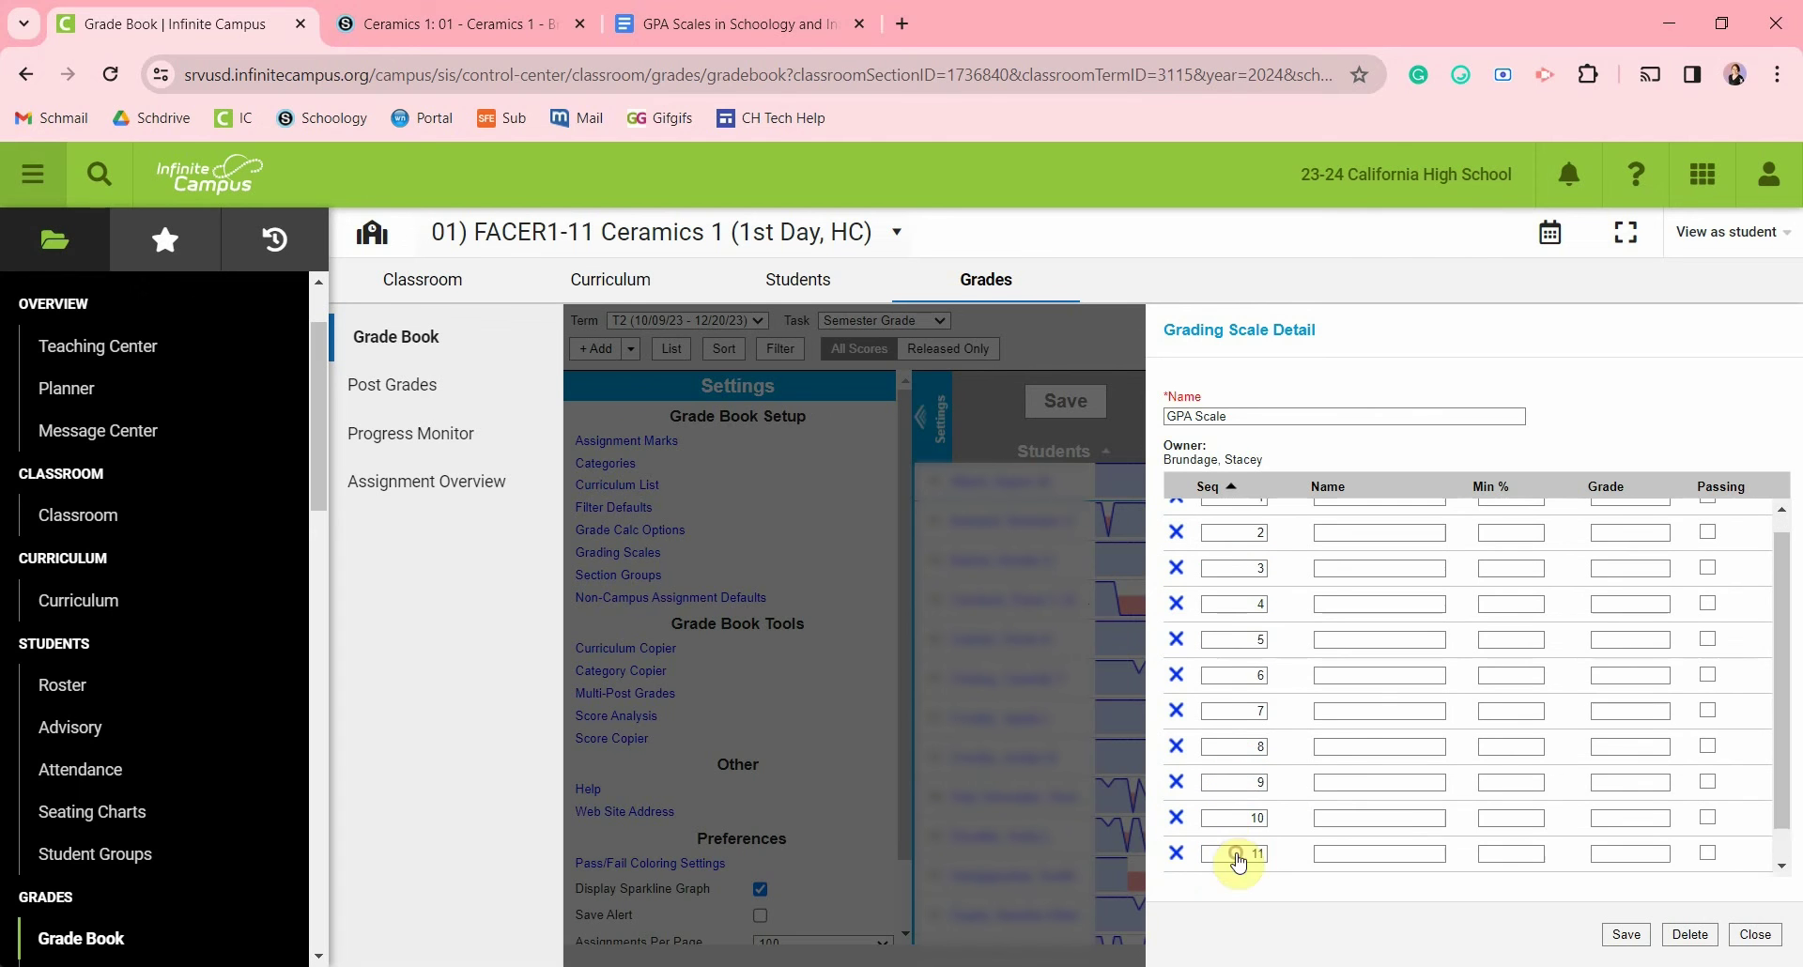
pyautogui.scroll(-1, 1240, 850)
pyautogui.click(1238, 856)
pyautogui.scroll(1, 1381, 776)
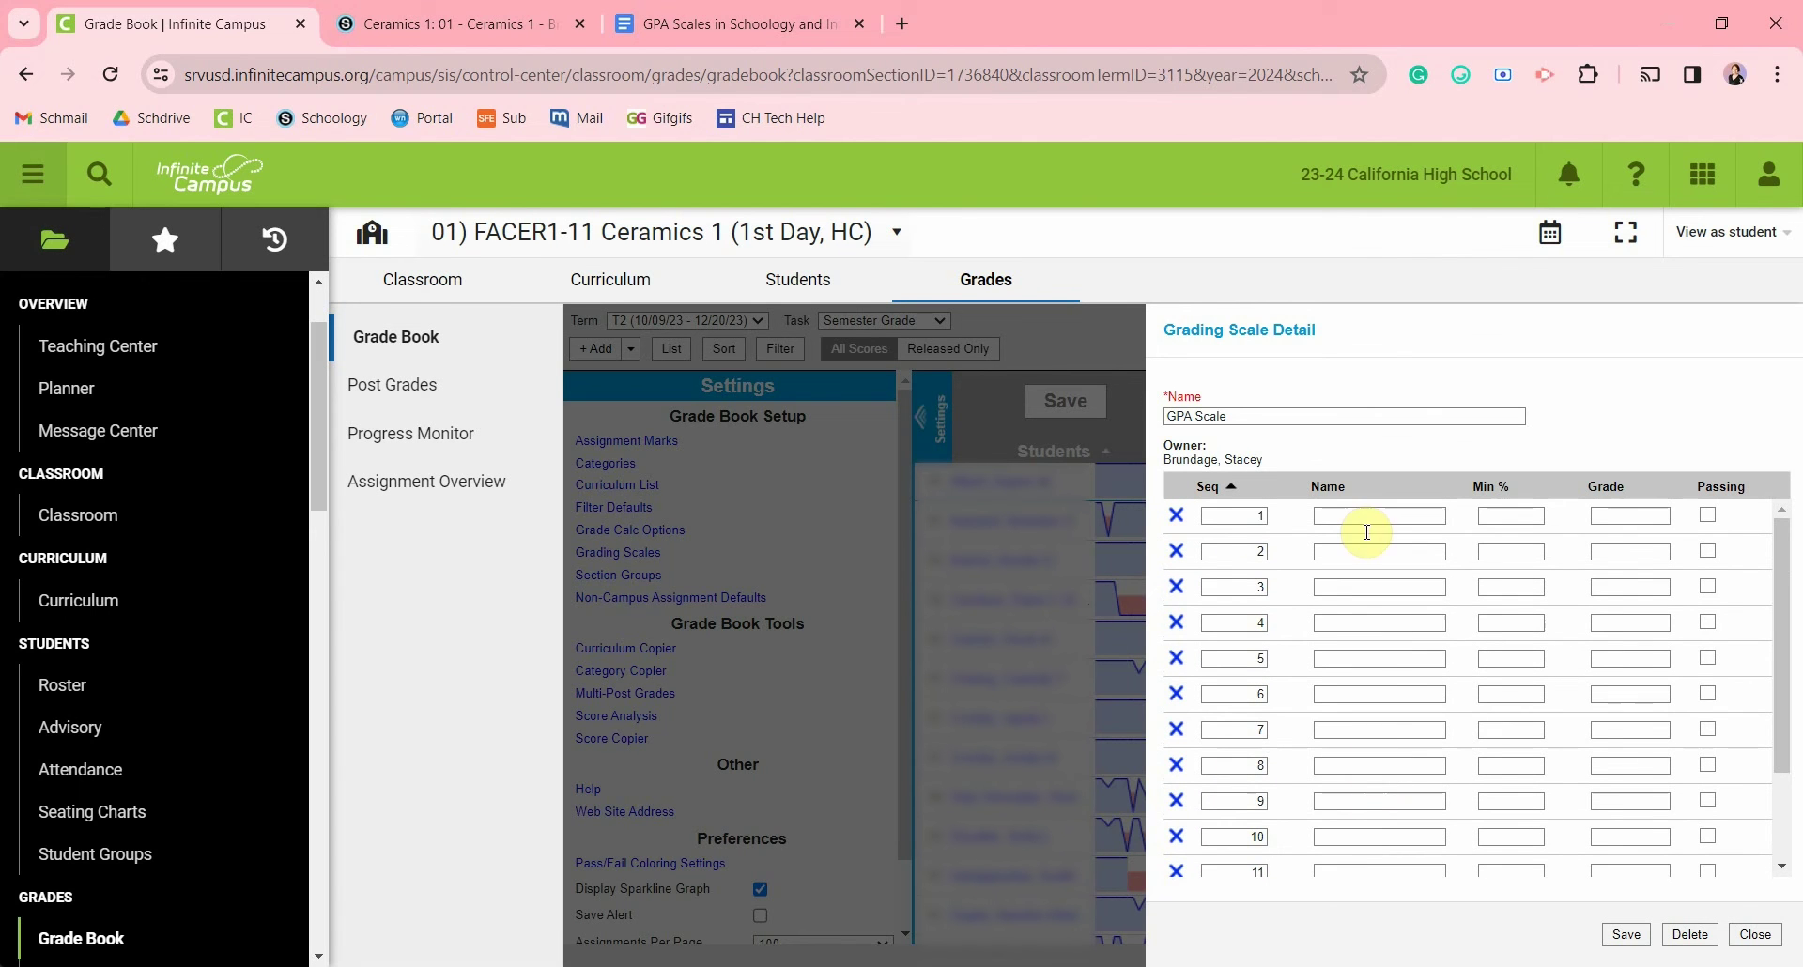
# Step: Enter the first two levels, 4.0 / 94 / A+ and 4.0 / A, both marked passing
pyautogui.click(1353, 515)
pyautogui.write('4.0')
pyautogui.press('Tab')
pyautogui.write('94')
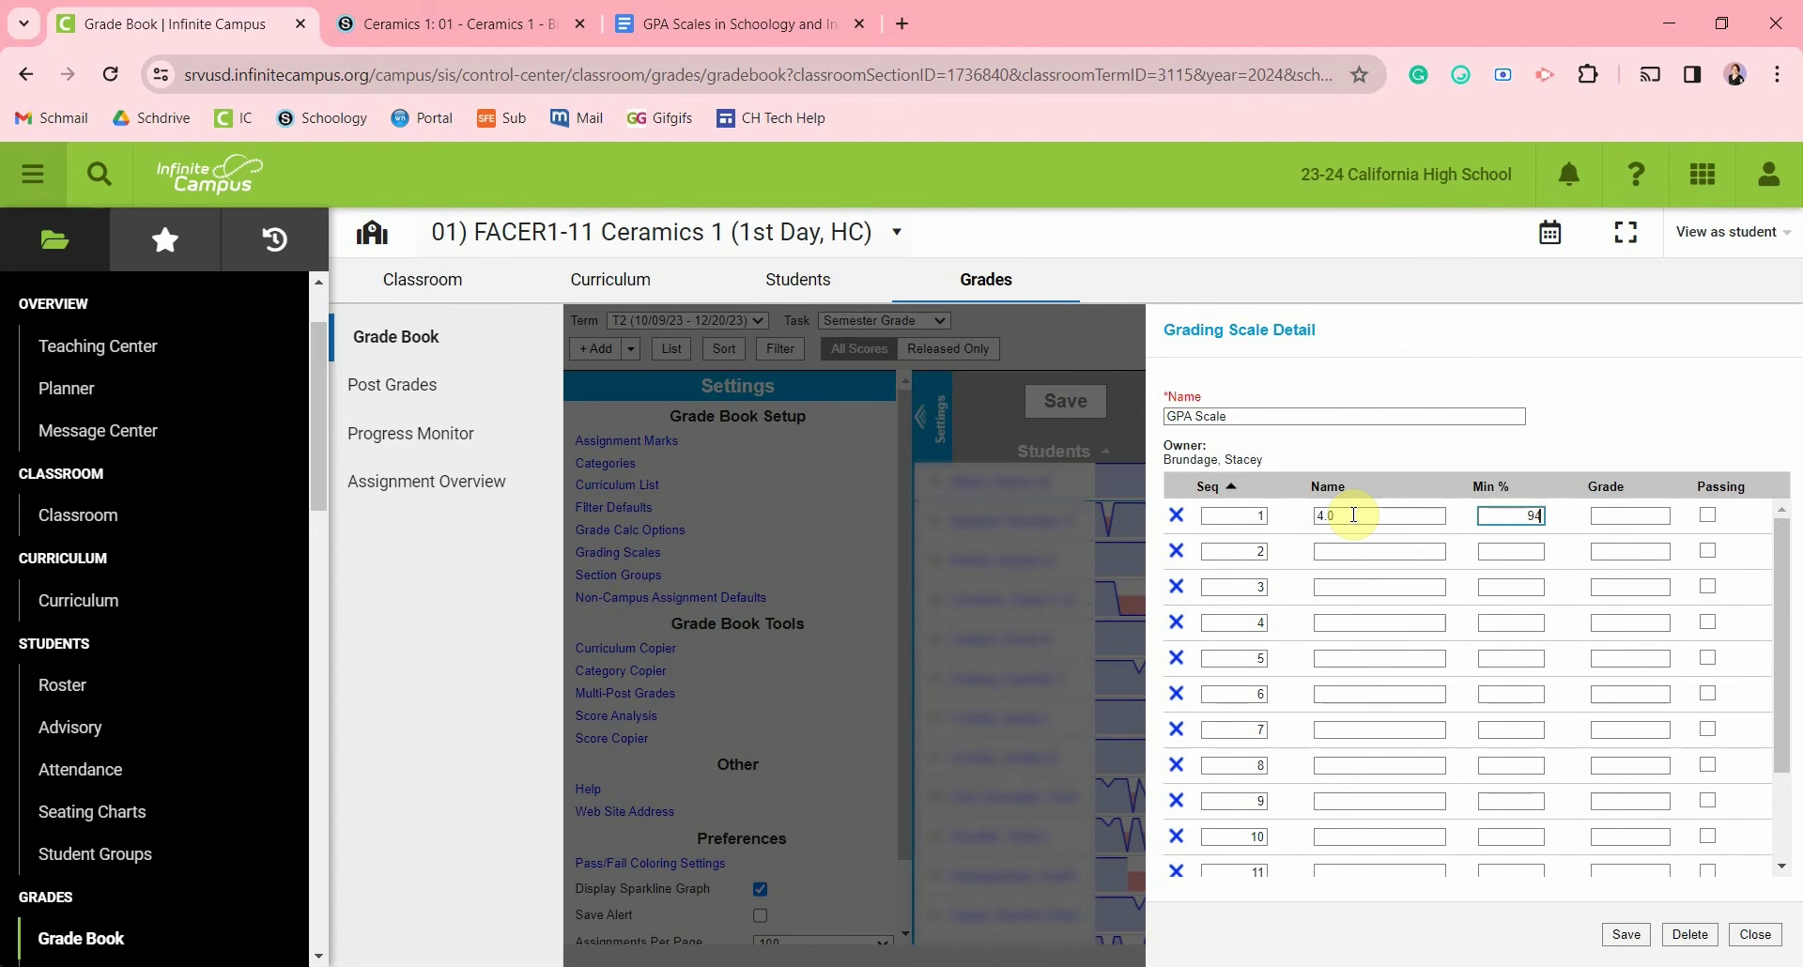
pyautogui.press('Tab')
pyautogui.write('A+')
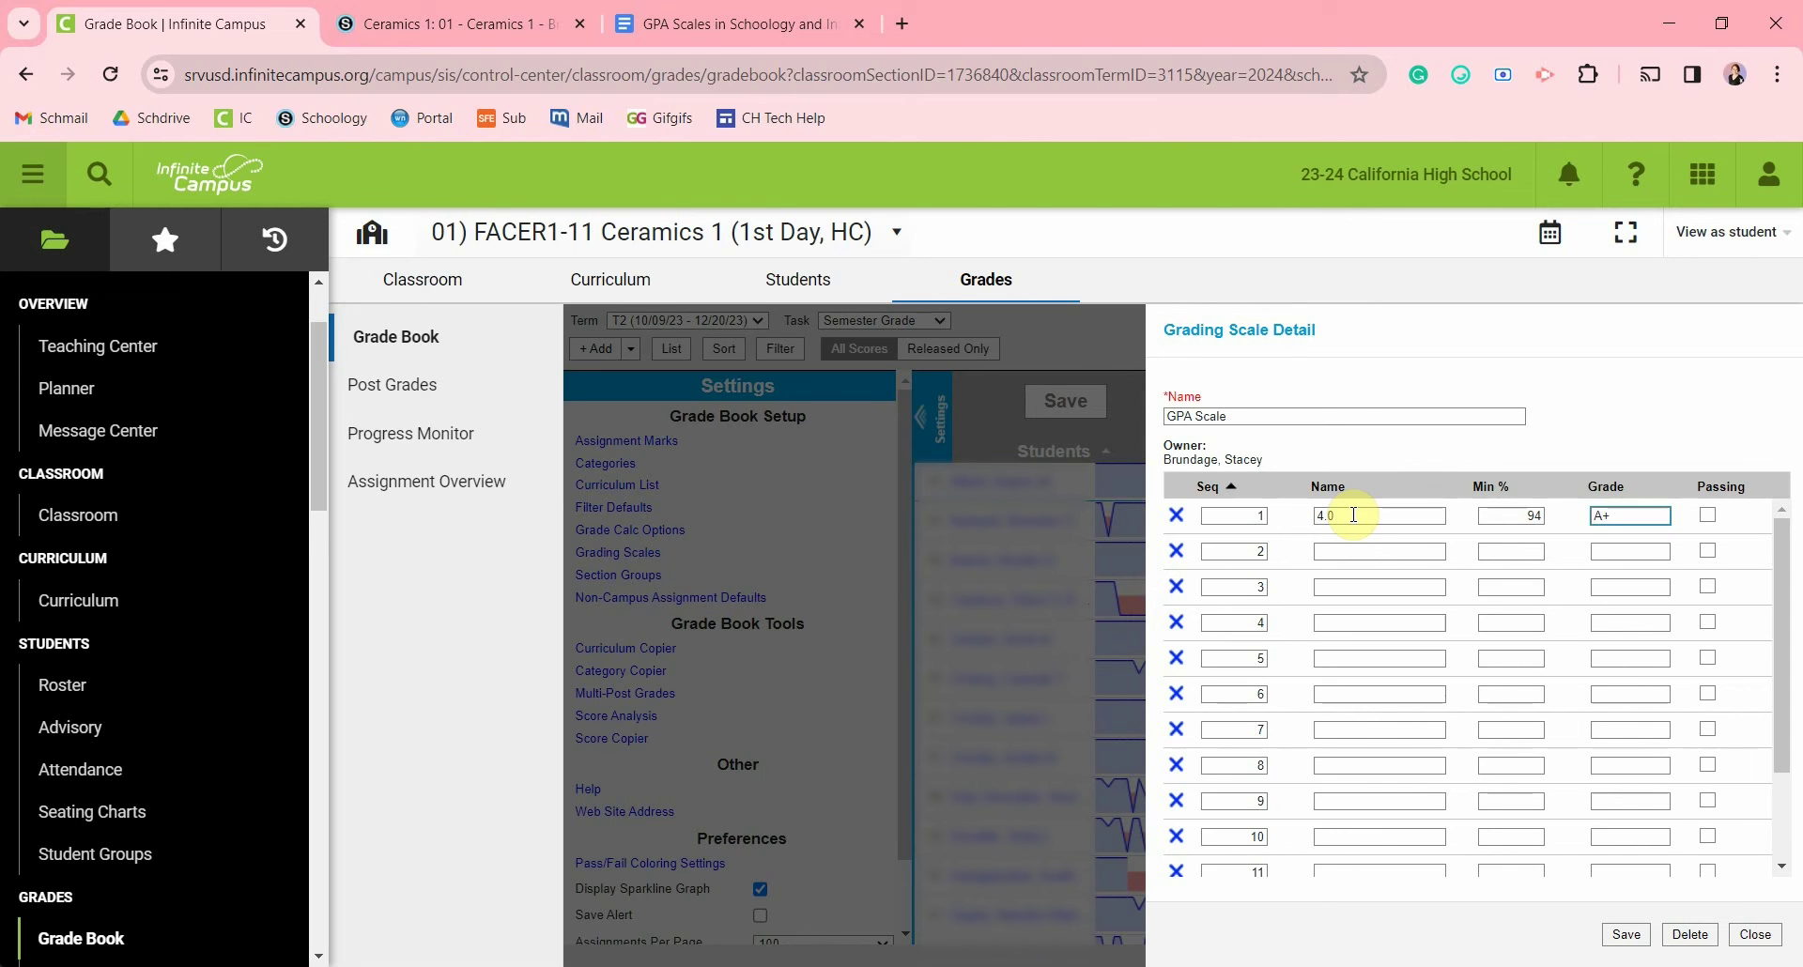
pyautogui.click(1711, 519)
pyautogui.click(1387, 553)
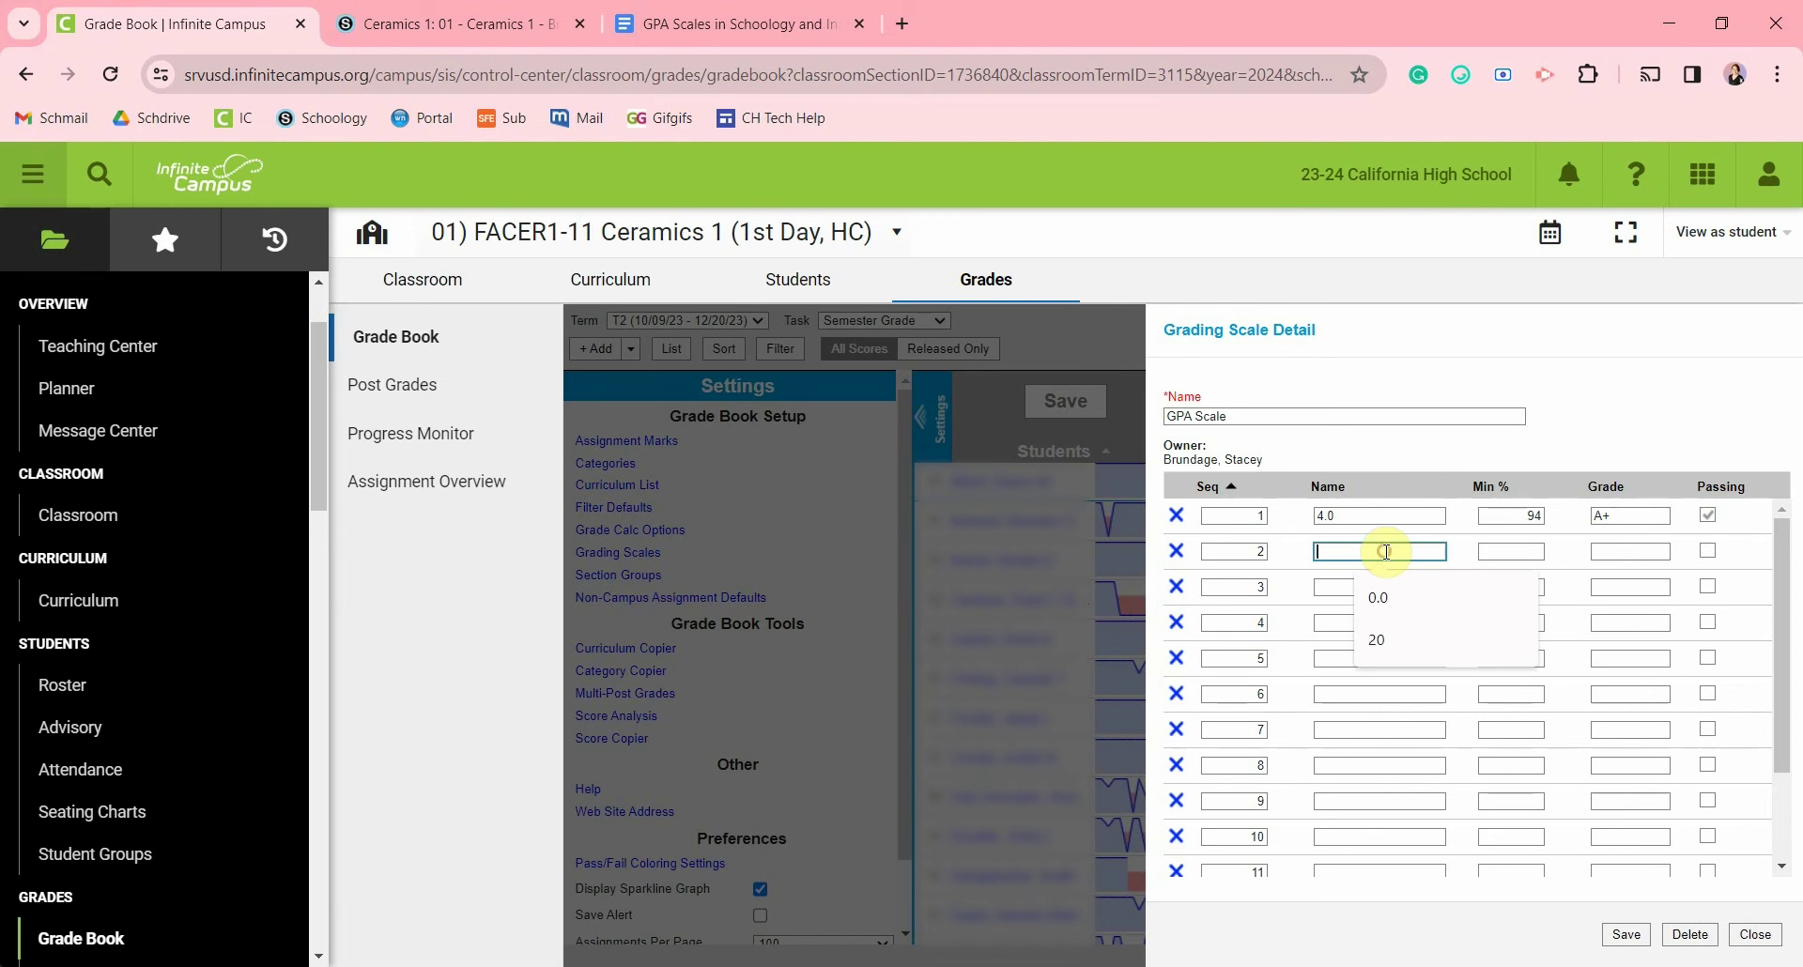
pyautogui.write('4.0')
pyautogui.press('Tab')
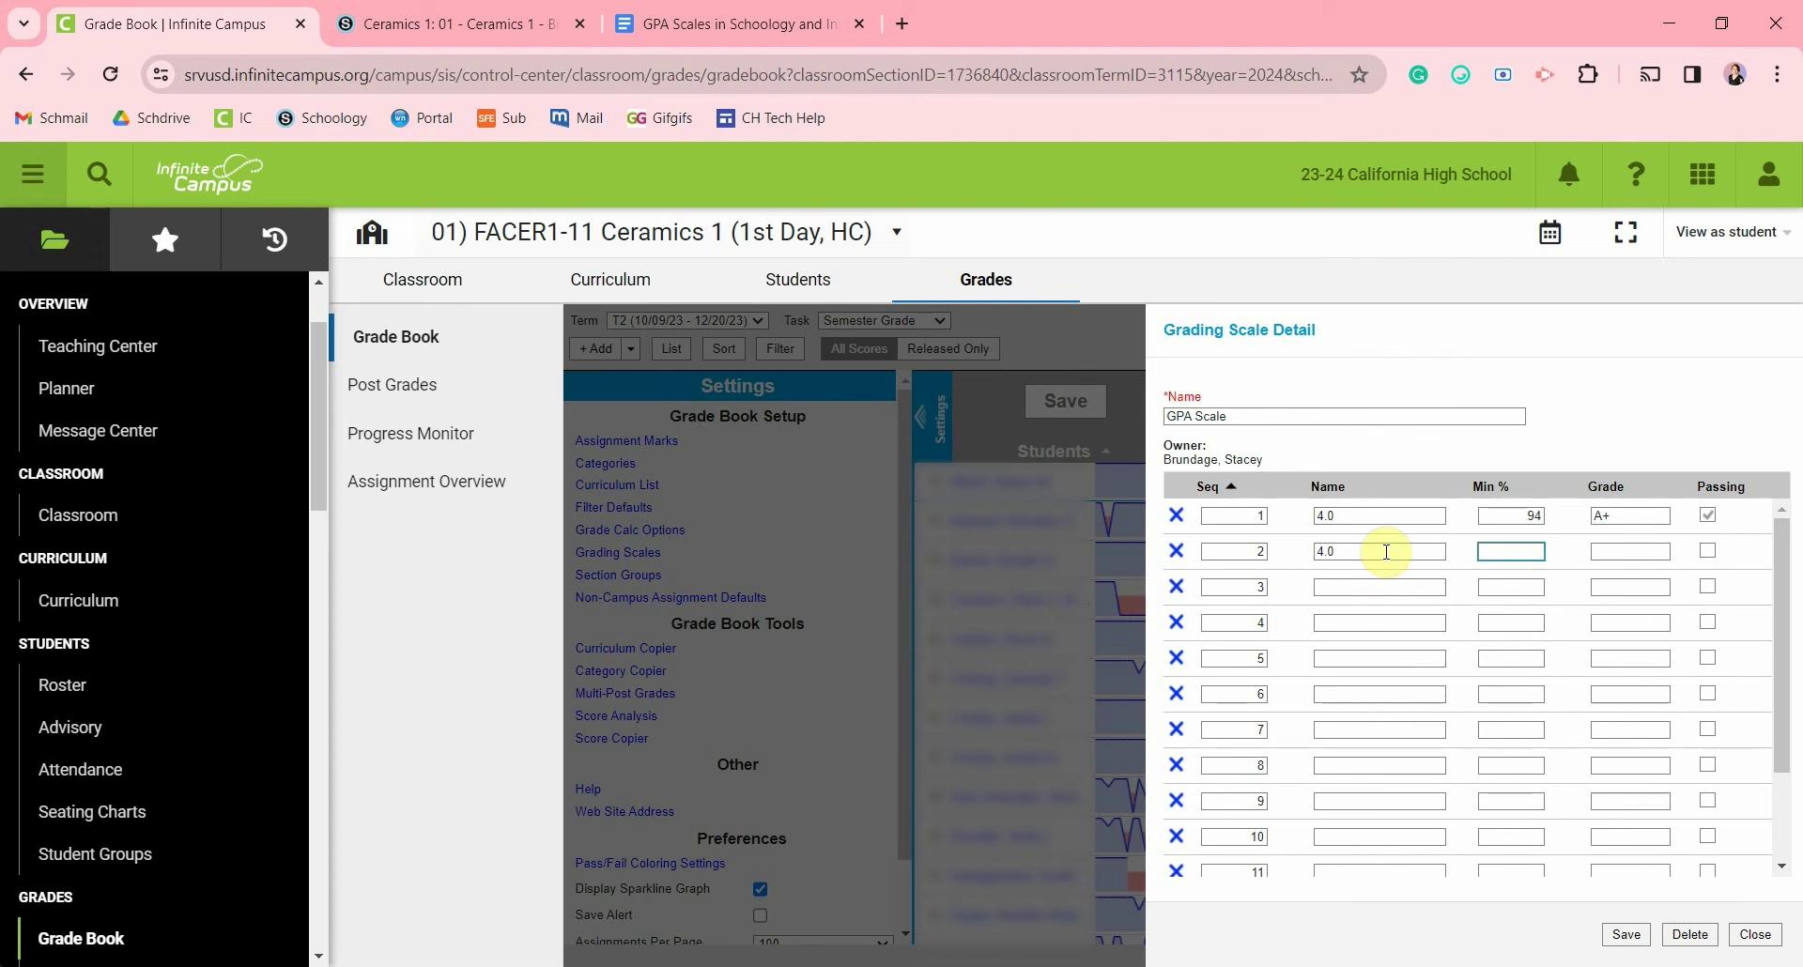
pyautogui.write('86')
pyautogui.press('Tab')
pyautogui.write('A')
pyautogui.click(1707, 551)
# Step: Add the 3.7 / 80 / A- and 3.3 / 74 / B+ levels as passing
pyautogui.click(1404, 587)
pyautogui.write('3.7')
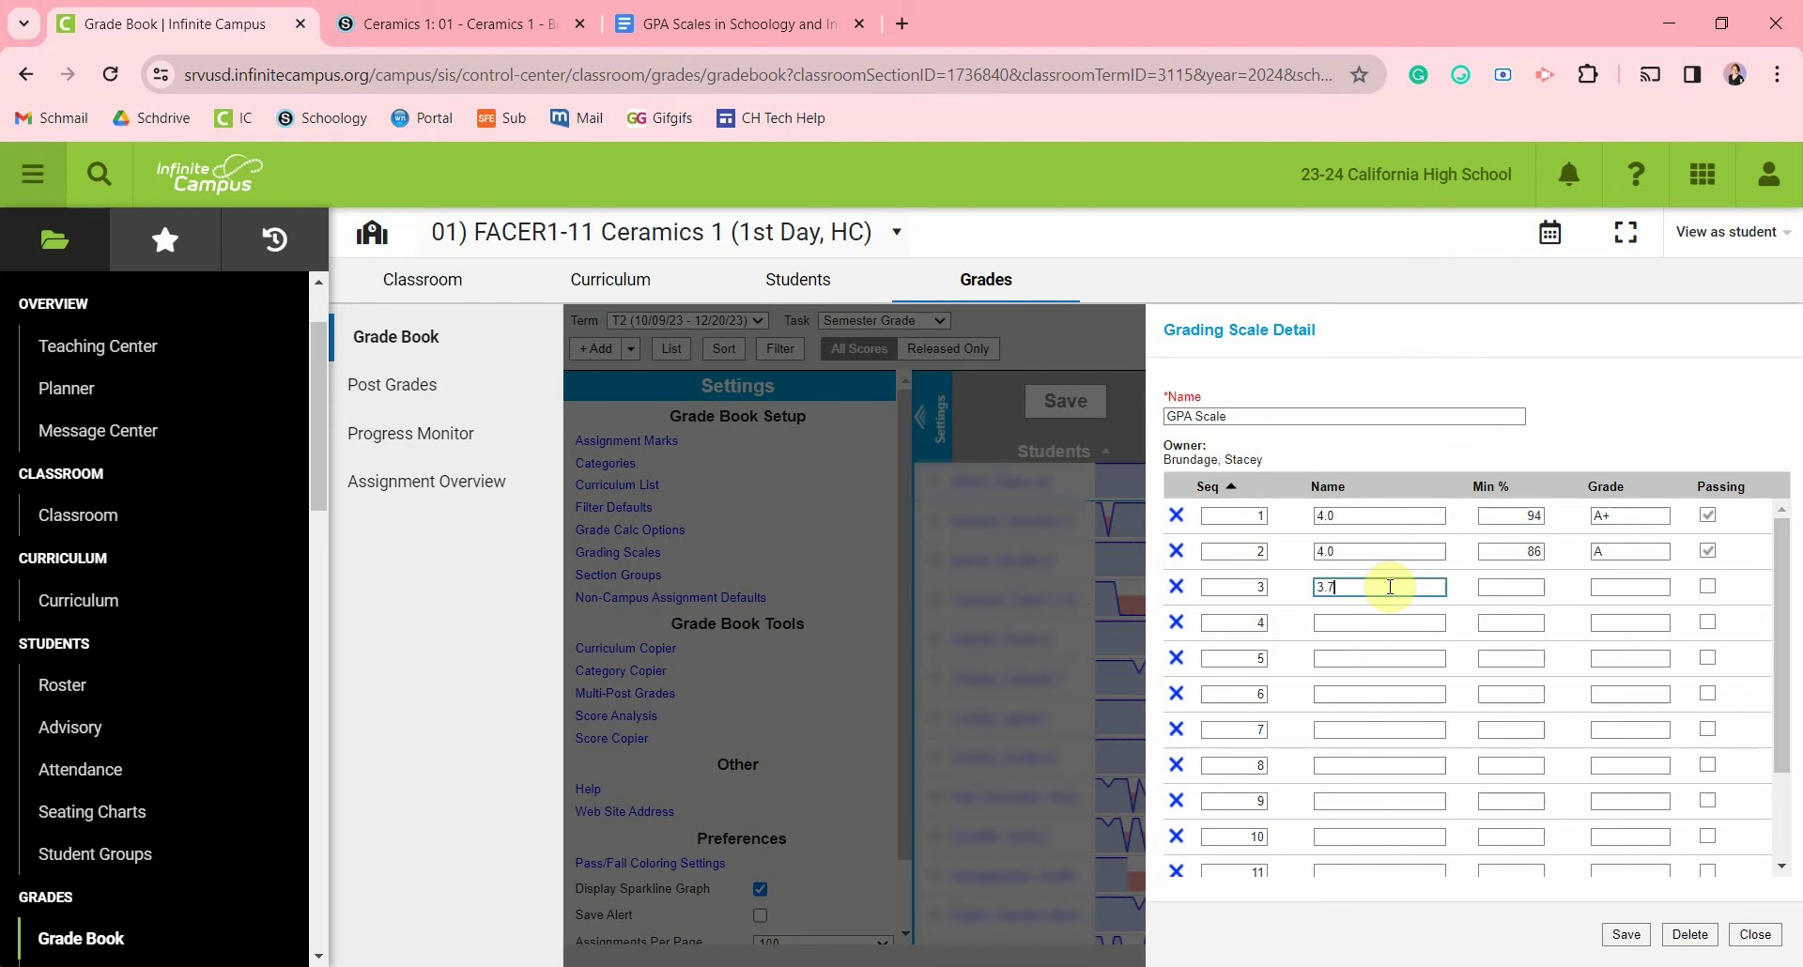
pyautogui.press('Tab')
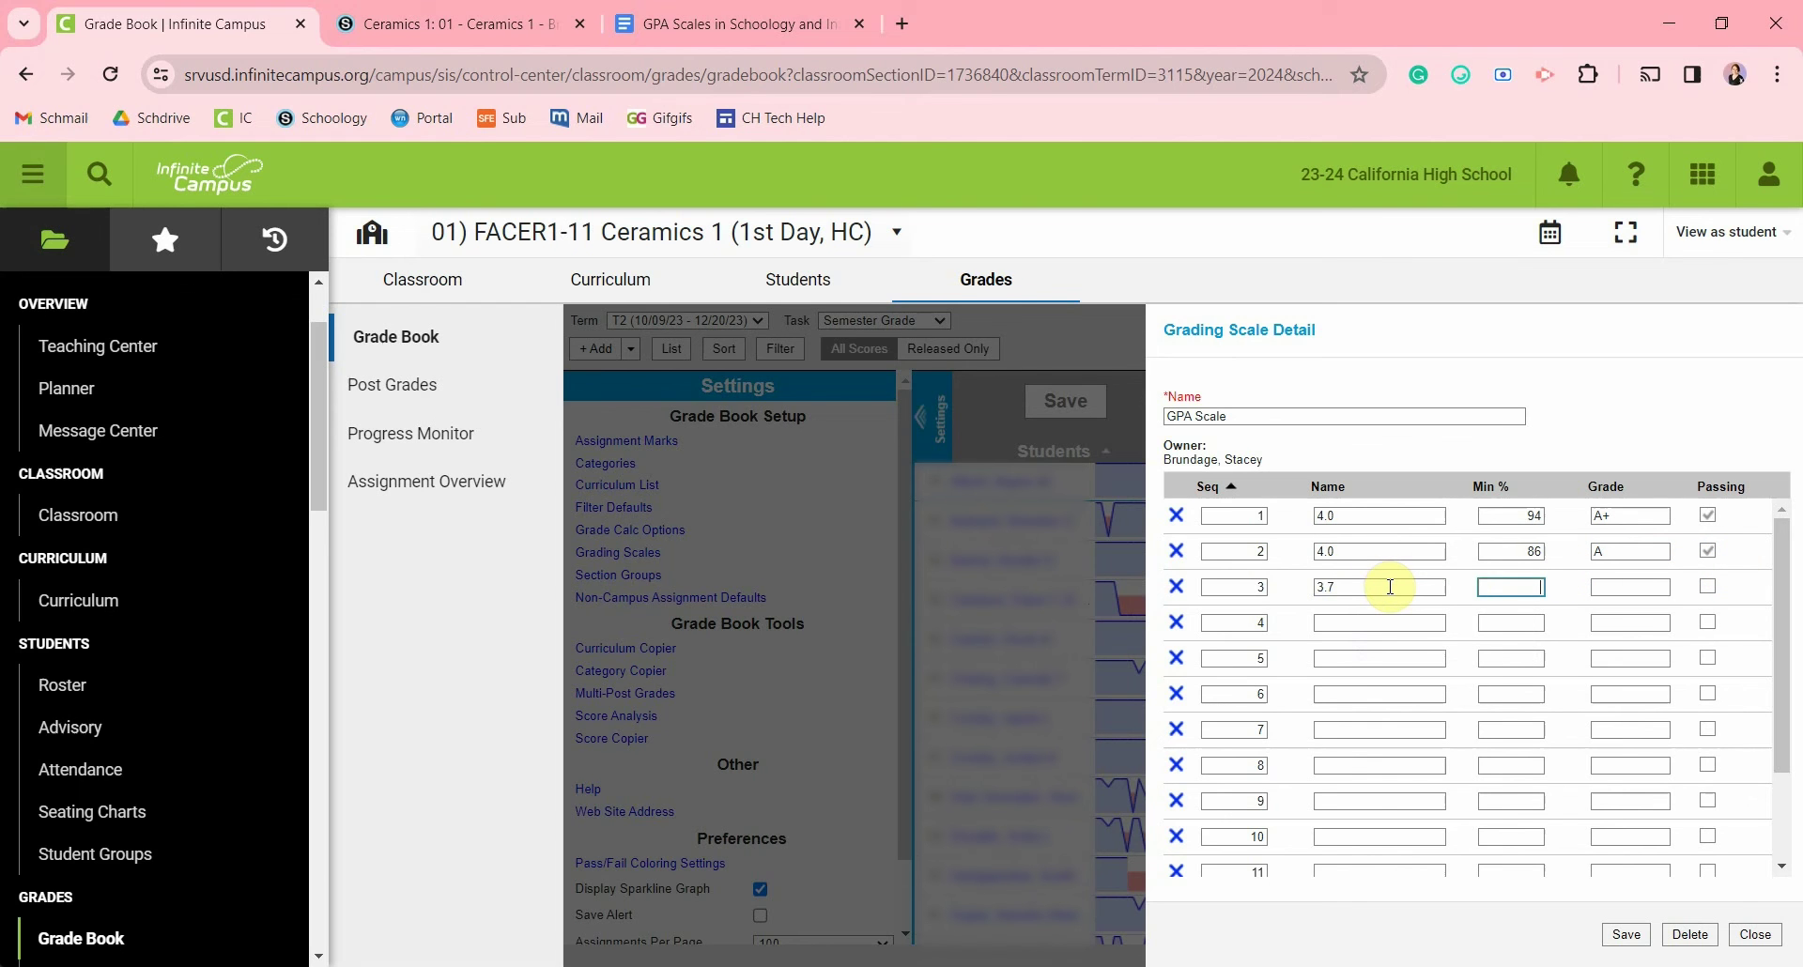
pyautogui.write('80')
pyautogui.press('Tab')
pyautogui.write('A')
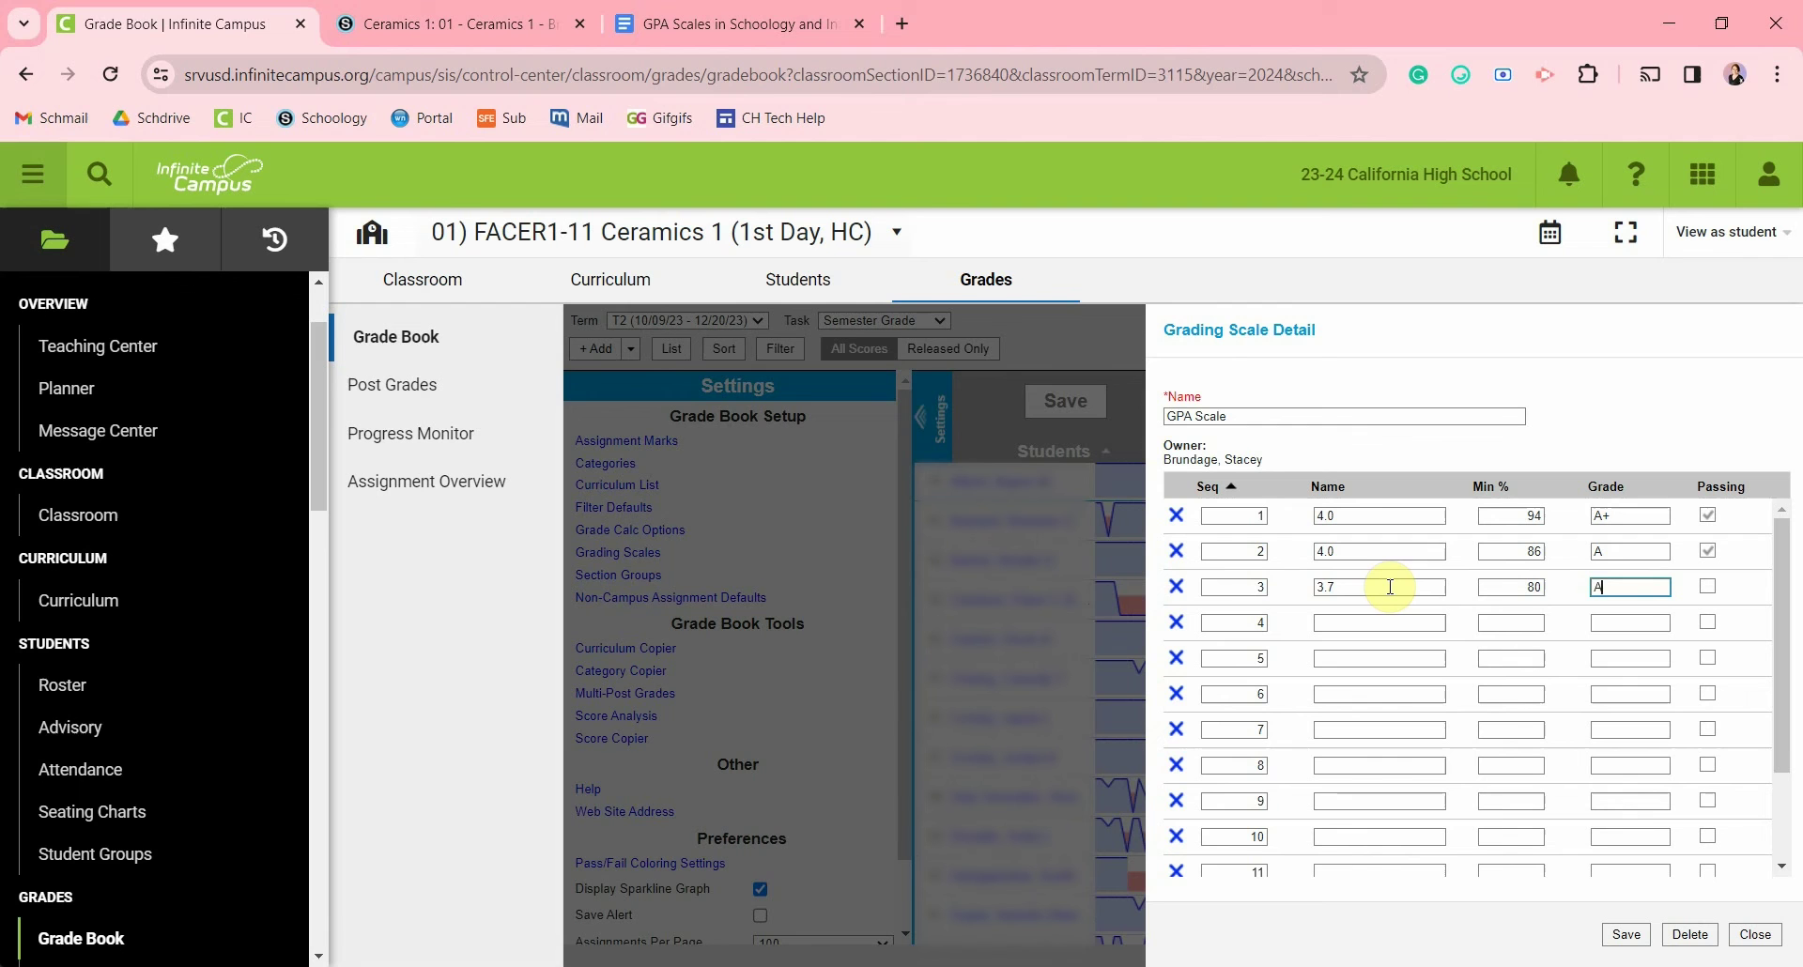
pyautogui.press('Tab')
pyautogui.press('space')
pyautogui.click(1437, 622)
pyautogui.write('3.3')
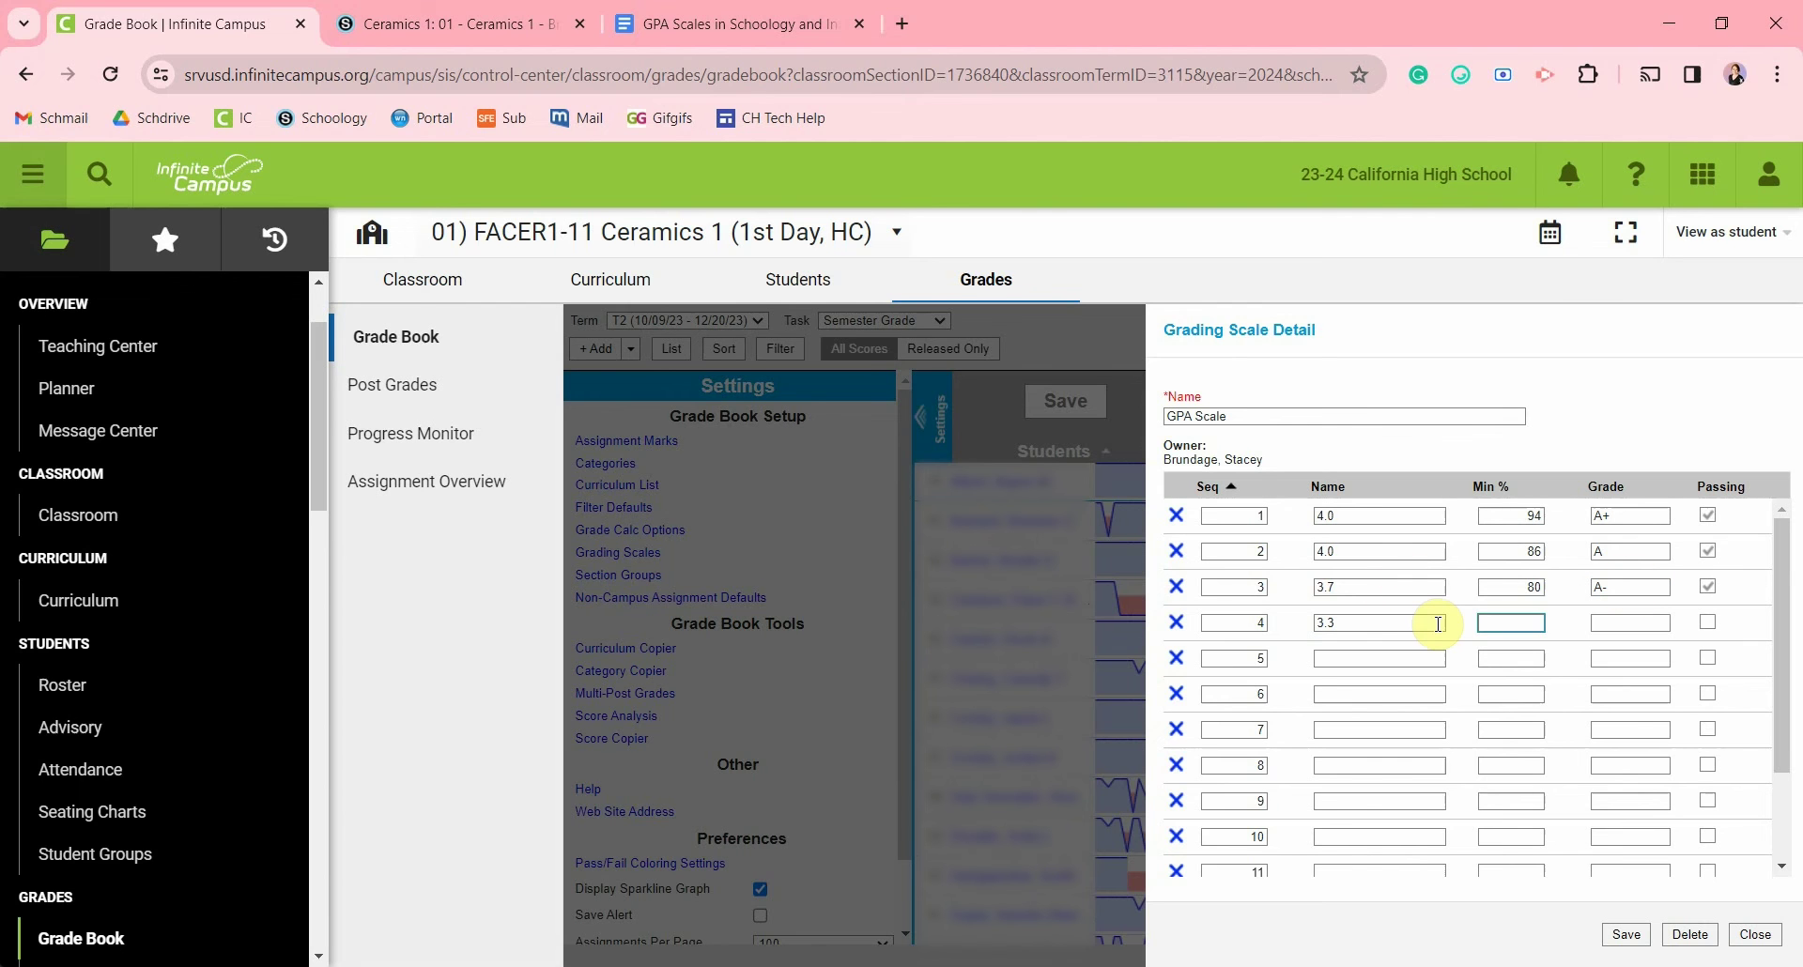
pyautogui.press('Tab')
pyautogui.write('74')
# Step: Add the 3.0 / 66 / B level and the B- level, both passing
pyautogui.press('Tab')
pyautogui.write('B+')
pyautogui.click(1707, 623)
pyautogui.click(1421, 658)
pyautogui.write('3.0')
pyautogui.press('Tab')
pyautogui.write('66')
pyautogui.press('Tab')
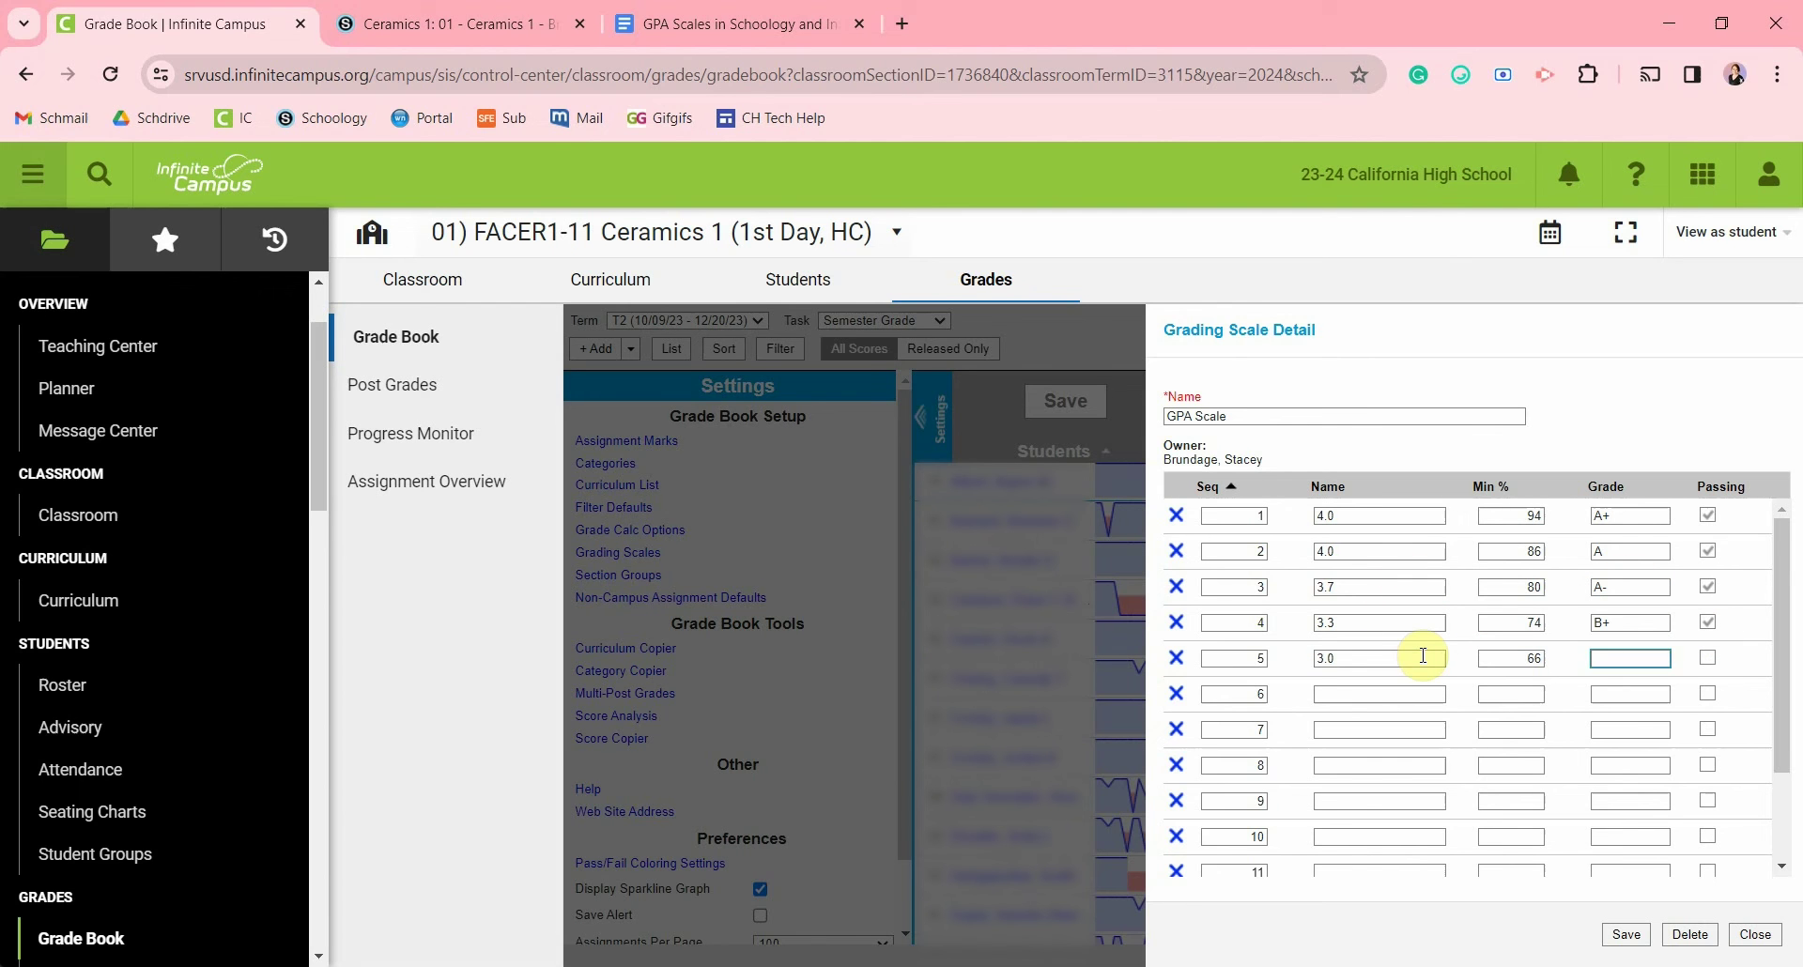
pyautogui.write('B')
pyautogui.press('Tab')
pyautogui.press('space')
pyautogui.click(1421, 694)
pyautogui.write('B-')
pyautogui.click(1708, 694)
# Step: Add the 2.3 / 54 / C+ and 2.0 / 46 / C levels as passing
pyautogui.click(1385, 730)
pyautogui.write('2.3')
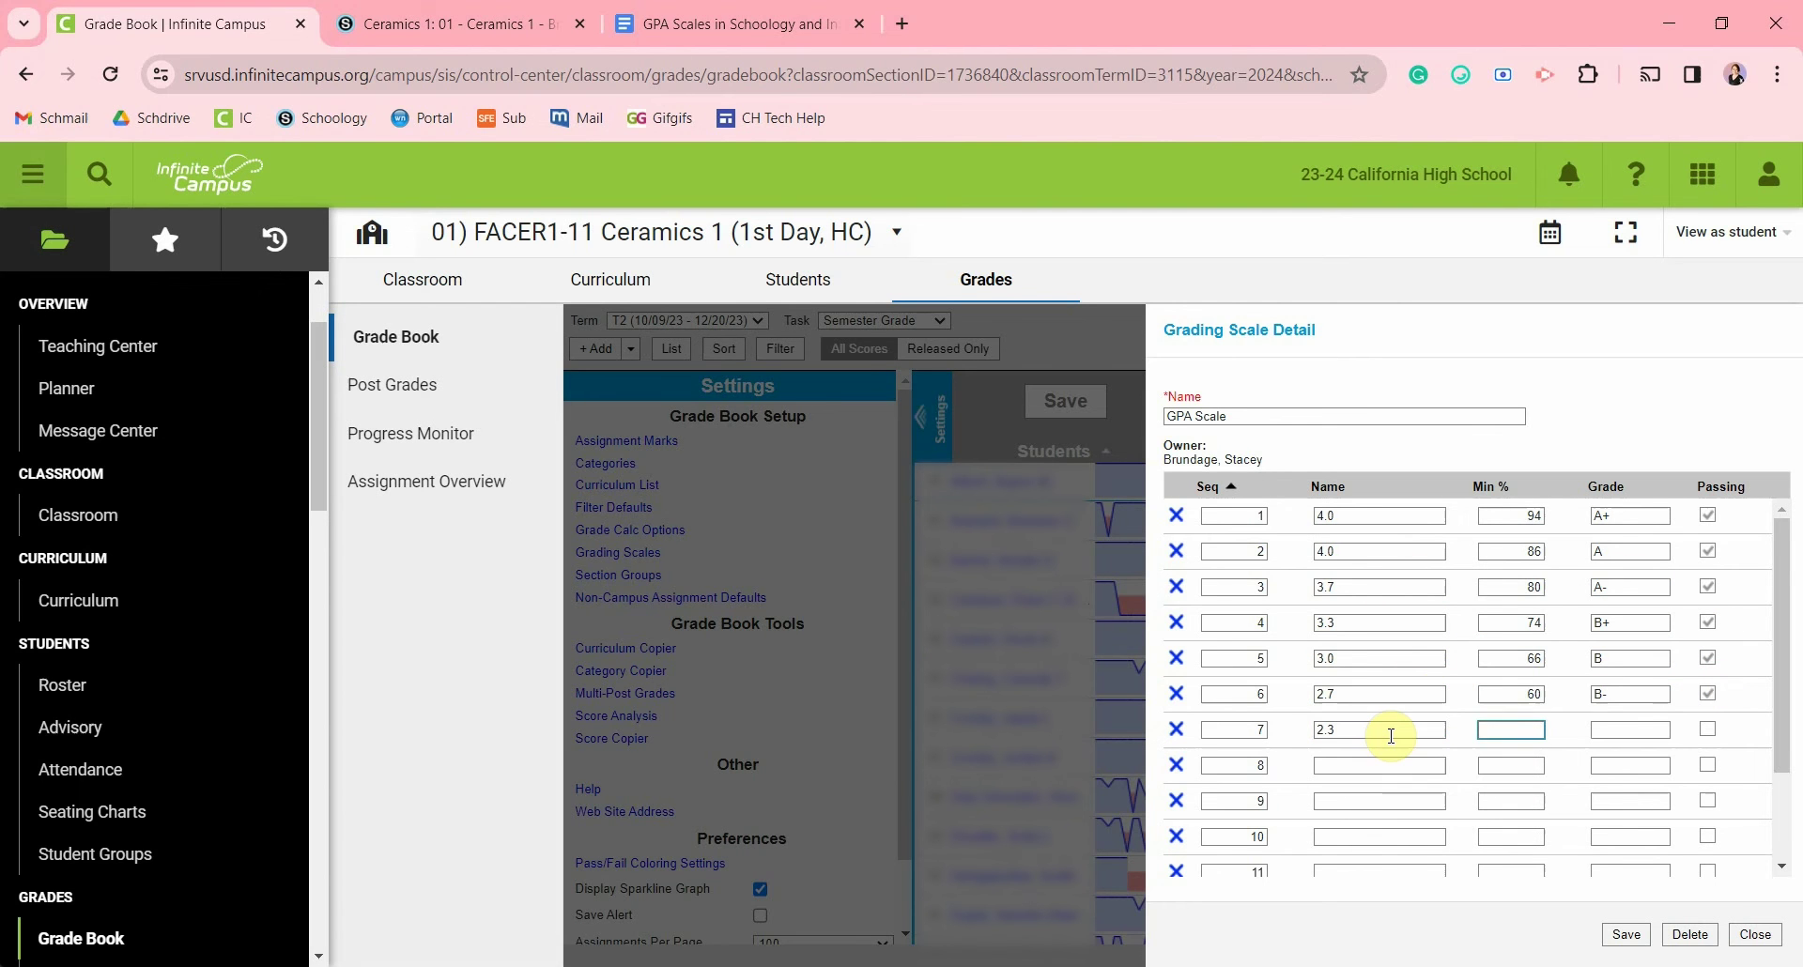
pyautogui.press('Tab')
pyautogui.write('54')
pyautogui.press('Tab')
pyautogui.write('C+')
pyautogui.press('Tab')
pyautogui.press('space')
pyautogui.click(1368, 765)
pyautogui.write('2.0\t46\tC')
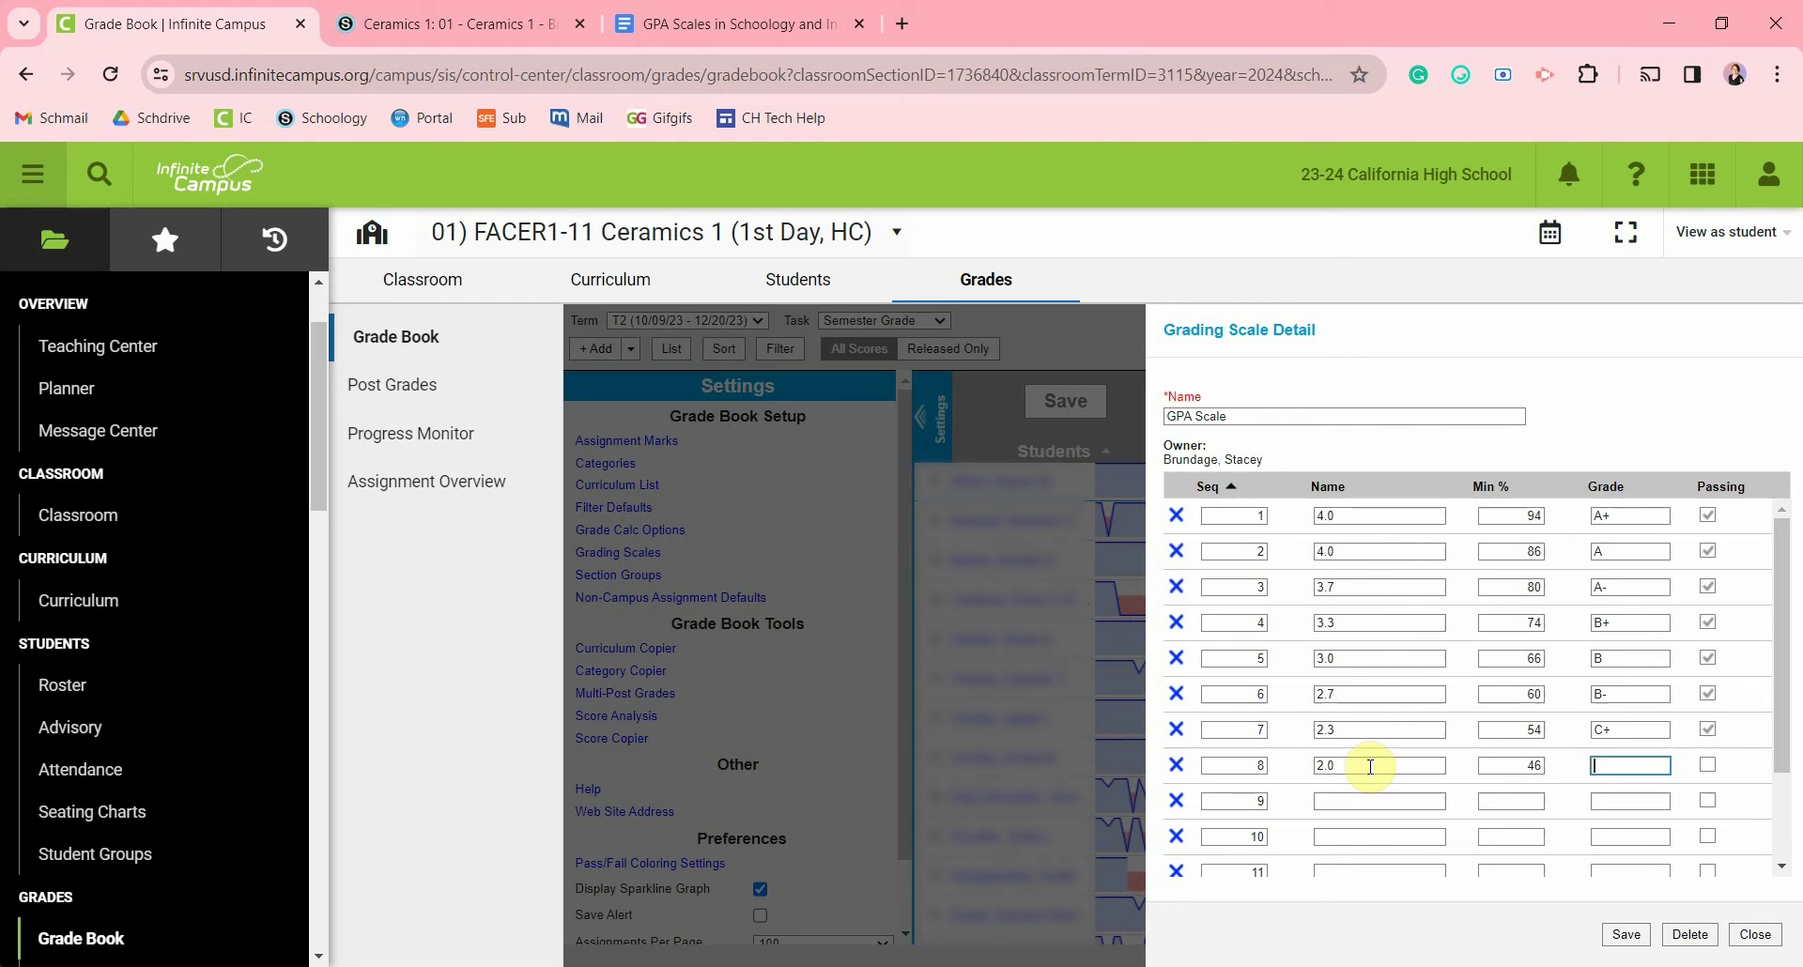
# Step: Add the 1.7 / 40 / C- and 1.3 / 34 / D+ levels as passing
pyautogui.press('Tab')
pyautogui.press('space')
pyautogui.click(1385, 801)
pyautogui.write('1.7')
pyautogui.press('Tab')
pyautogui.write('40')
pyautogui.press('Tab')
pyautogui.write('C-')
pyautogui.press('Tab')
pyautogui.press('space')
pyautogui.click(1394, 837)
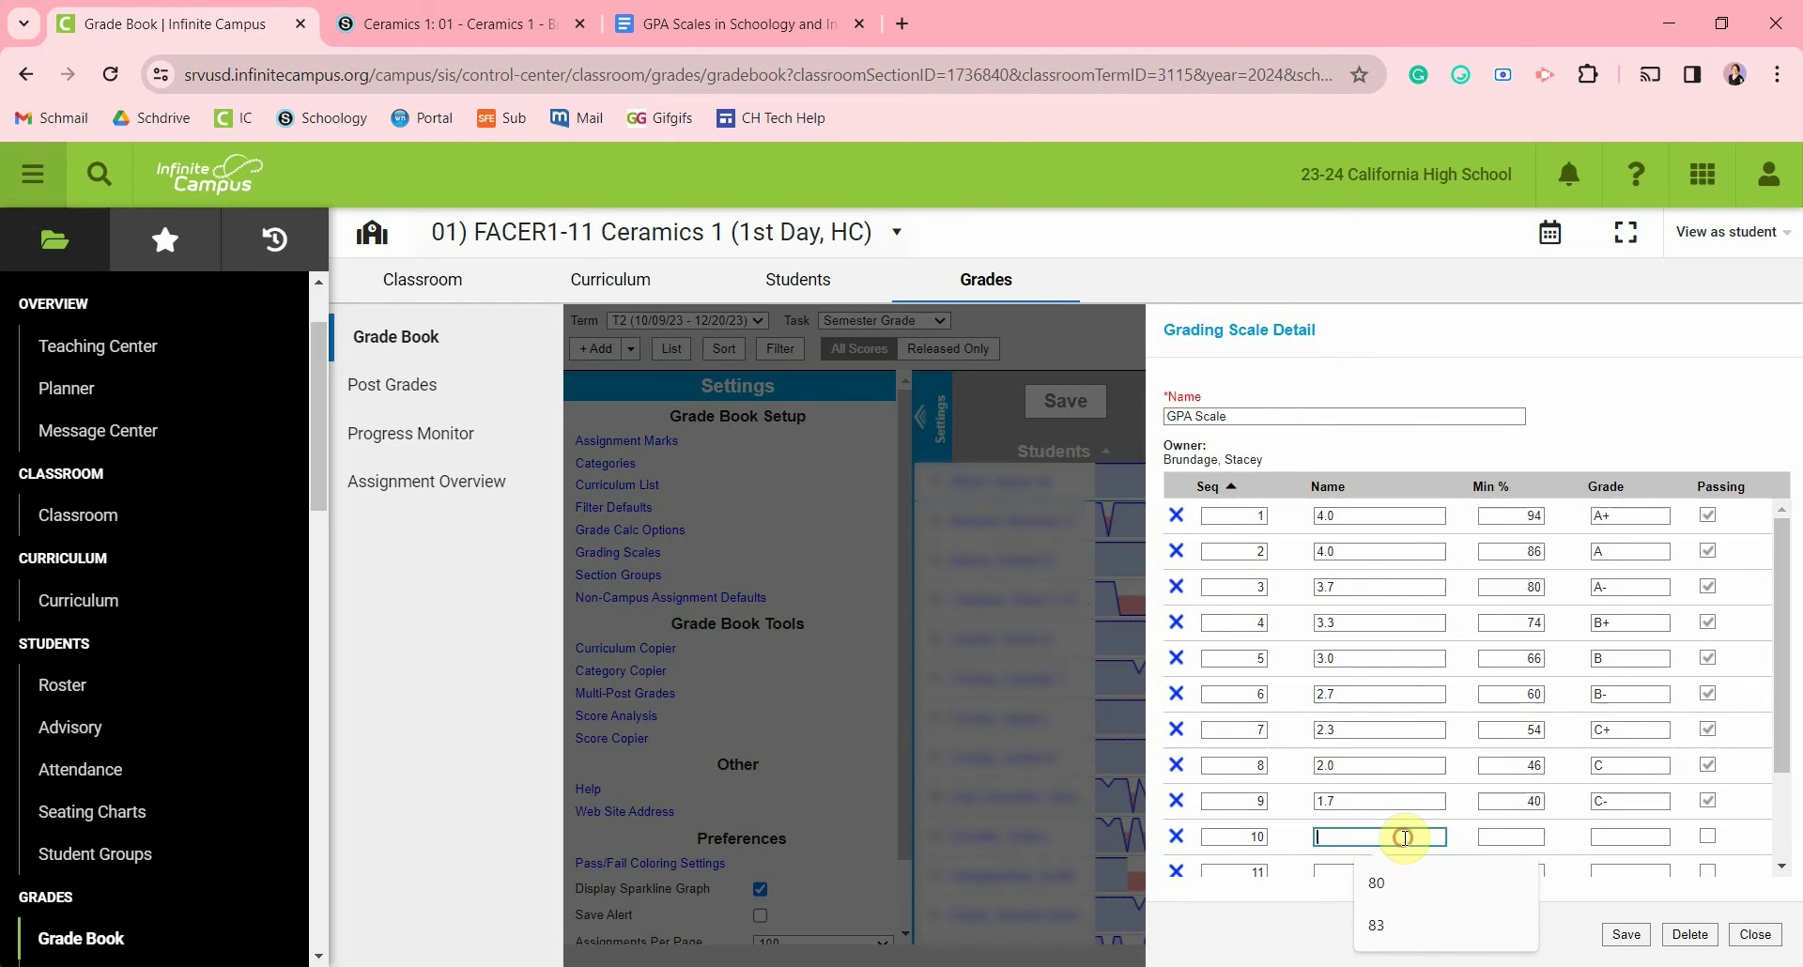
pyautogui.write('1.3\t34\tD')
pyautogui.write('+')
pyautogui.click(1708, 837)
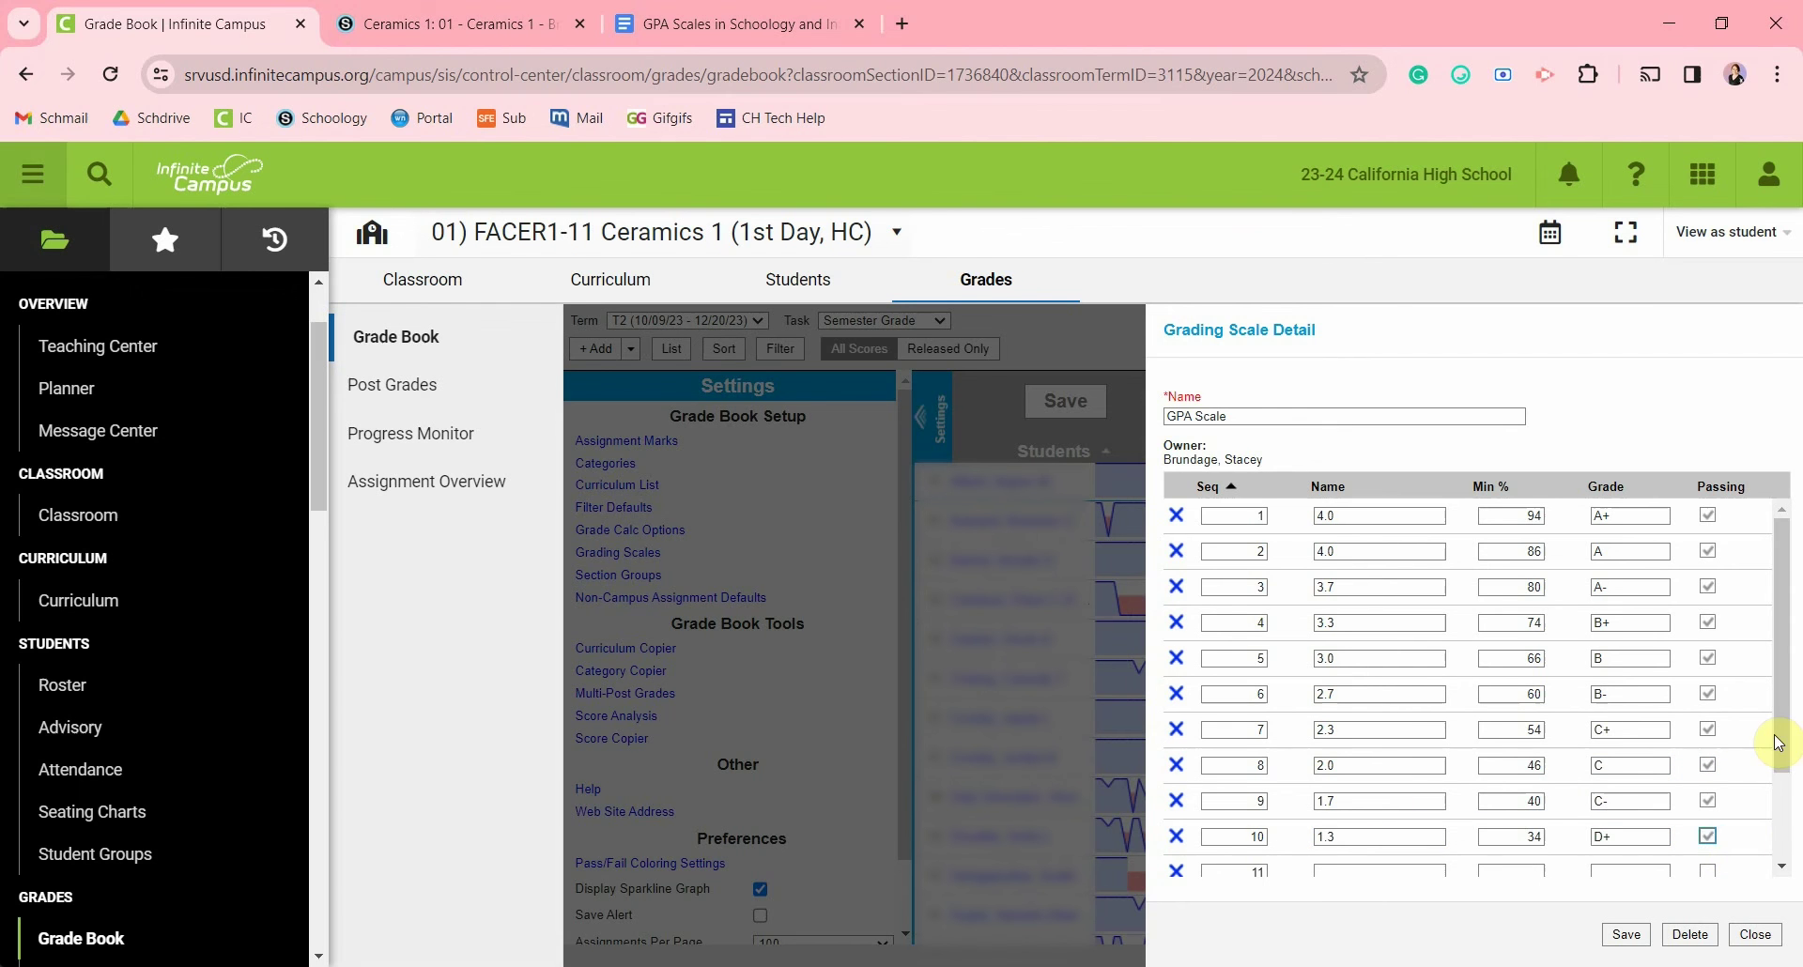
# Step: Add passing 1.0 / 26 / D and 0.7 / 20 / D- levels, then a 0.0 / 0.0 / F level
pyautogui.scroll(-2, 1775, 737)
pyautogui.click(1381, 747)
pyautogui.write('1.0')
pyautogui.press('Tab')
pyautogui.write('26\tD')
pyautogui.click(1708, 747)
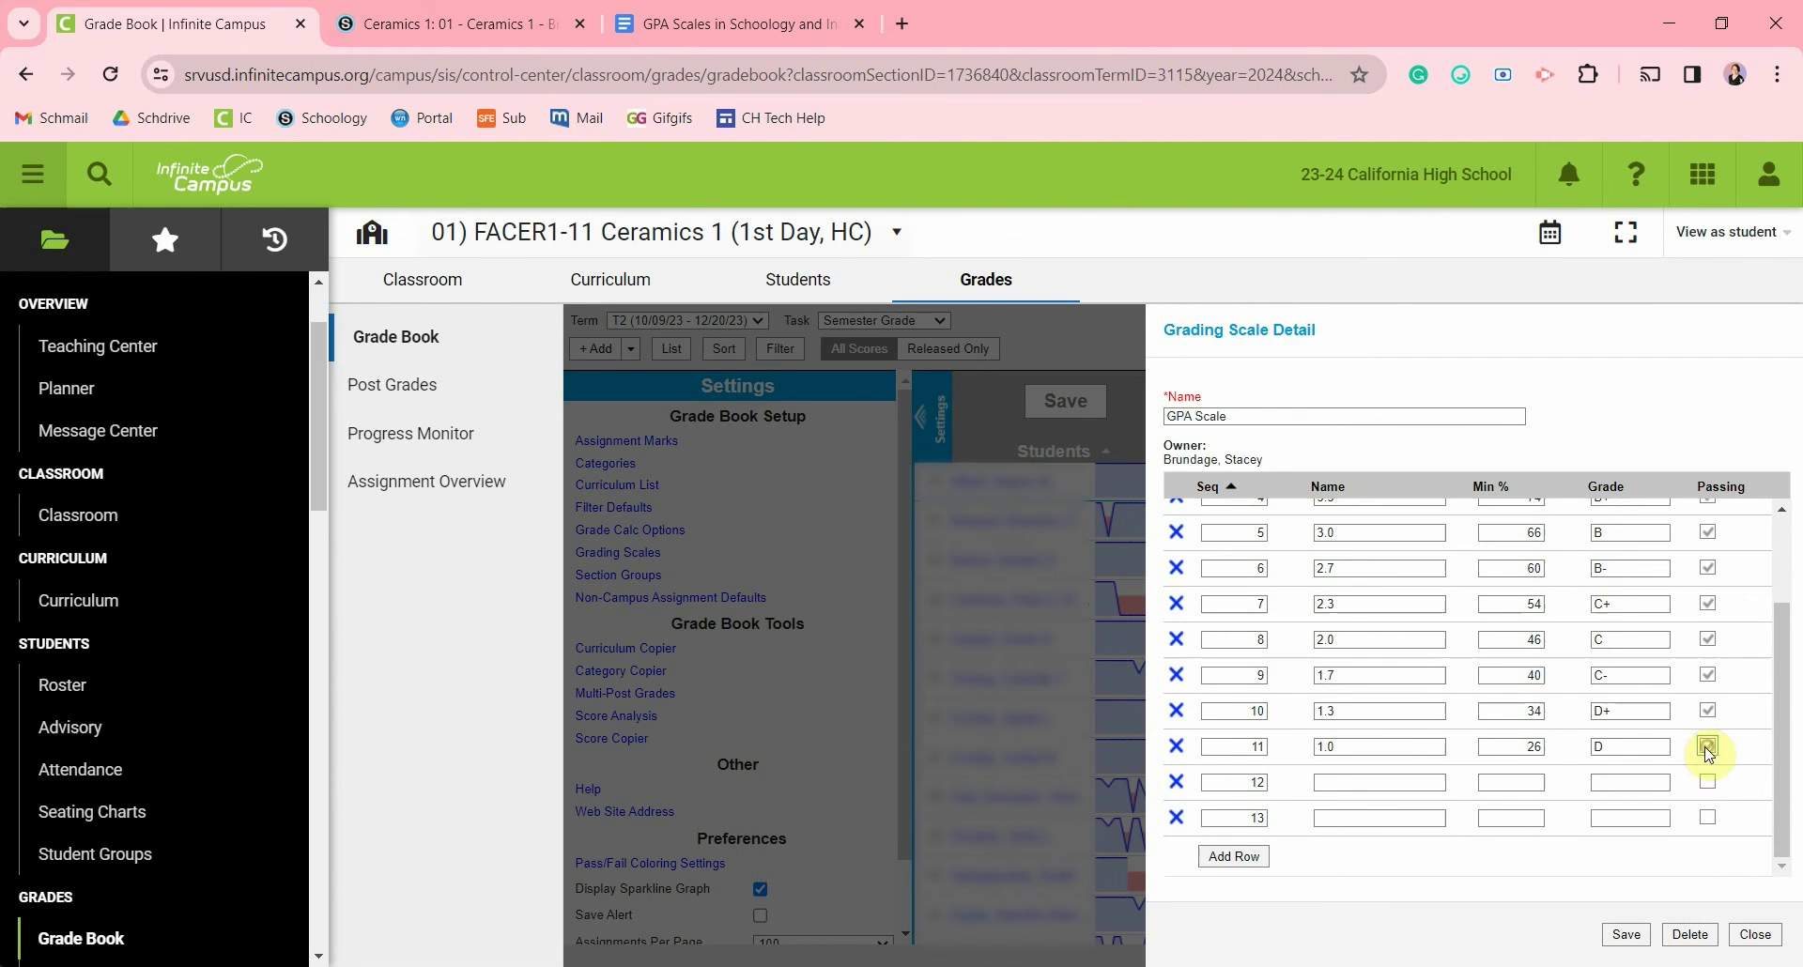
pyautogui.click(1398, 783)
pyautogui.write('0.7\t20\tD-')
pyautogui.click(1707, 781)
pyautogui.click(1388, 815)
pyautogui.write('0.0\t0.0\tF')
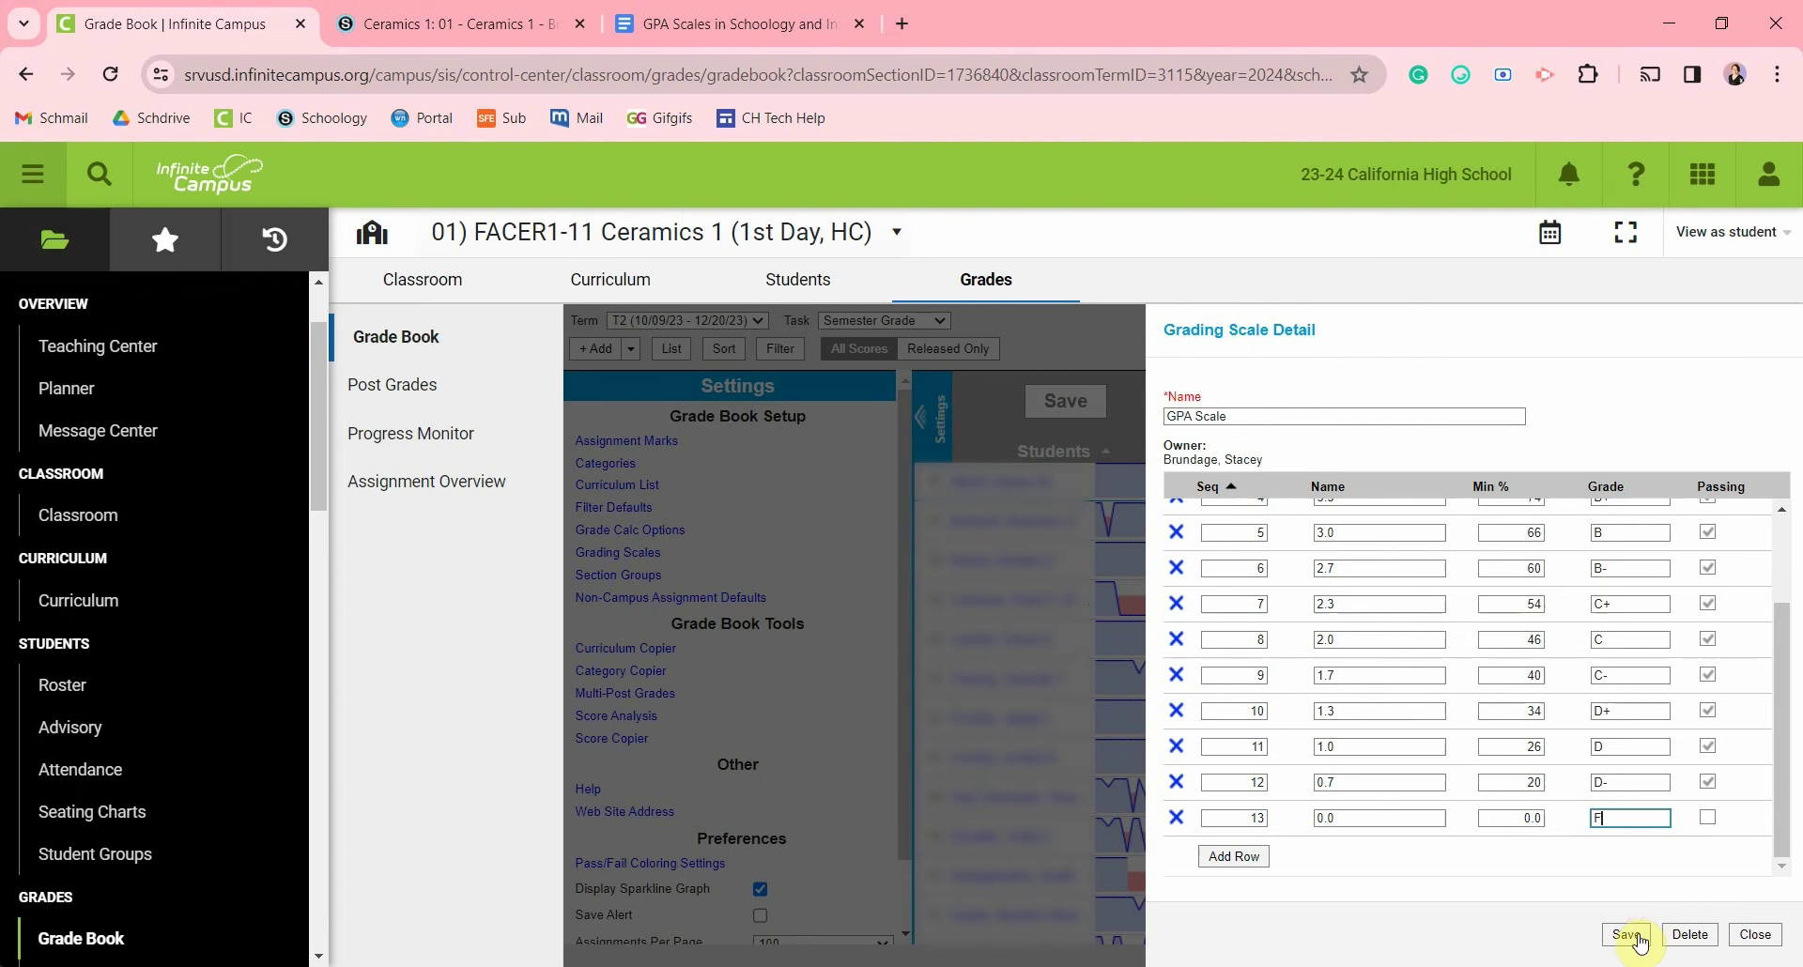
# Step: Save the GPA Scale and close the Grading Scale List
pyautogui.click(1638, 938)
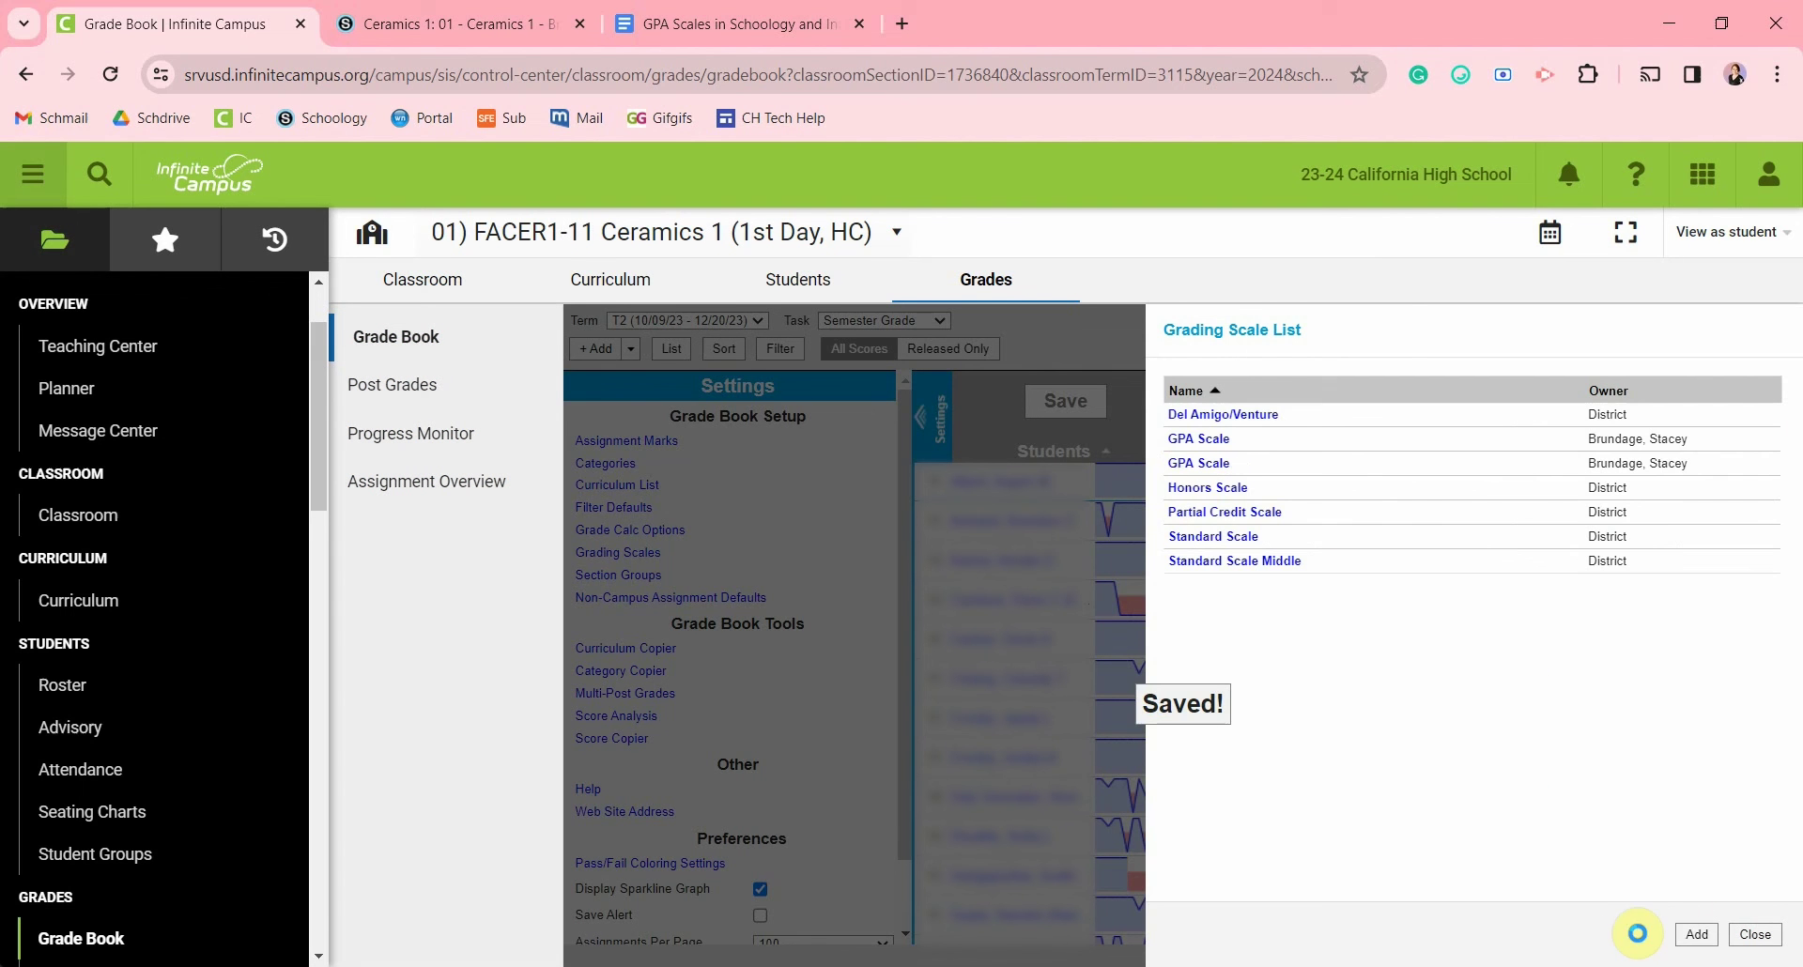
pyautogui.click(1753, 936)
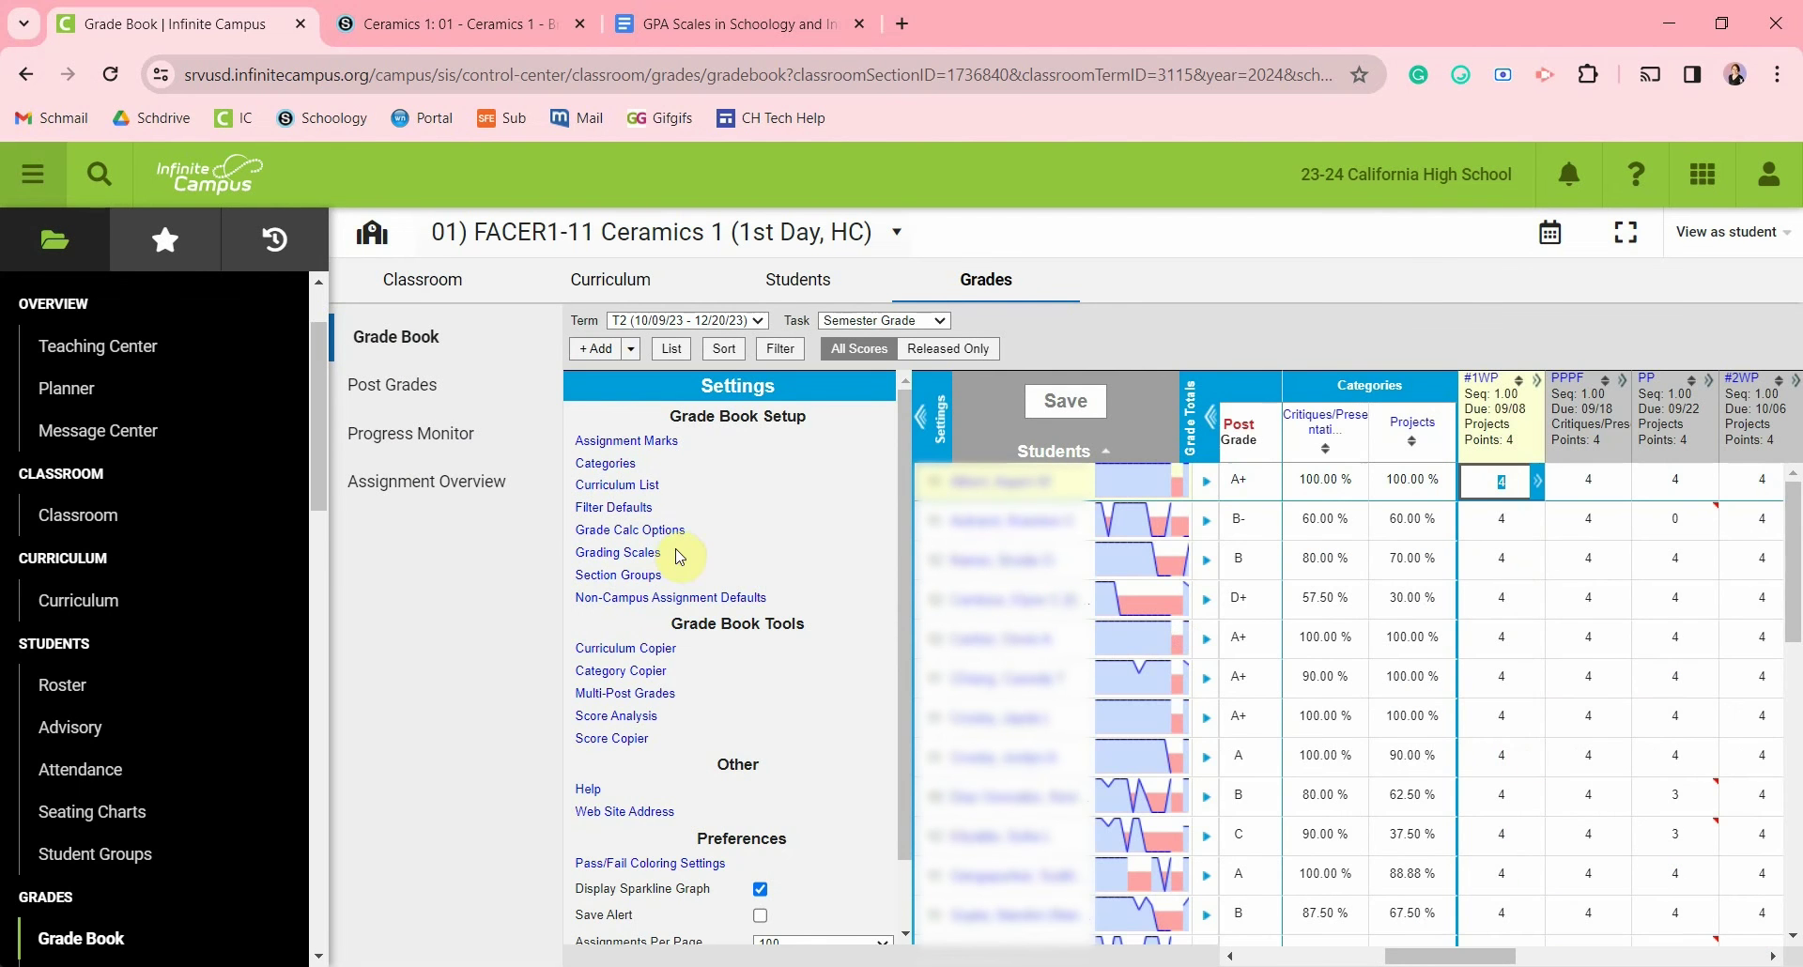
# Step: Save GPA Scale as the T1 Progress Grade calculation scale, then open Schoology's 3-D Art 1 Grade Setup
pyautogui.click(623, 532)
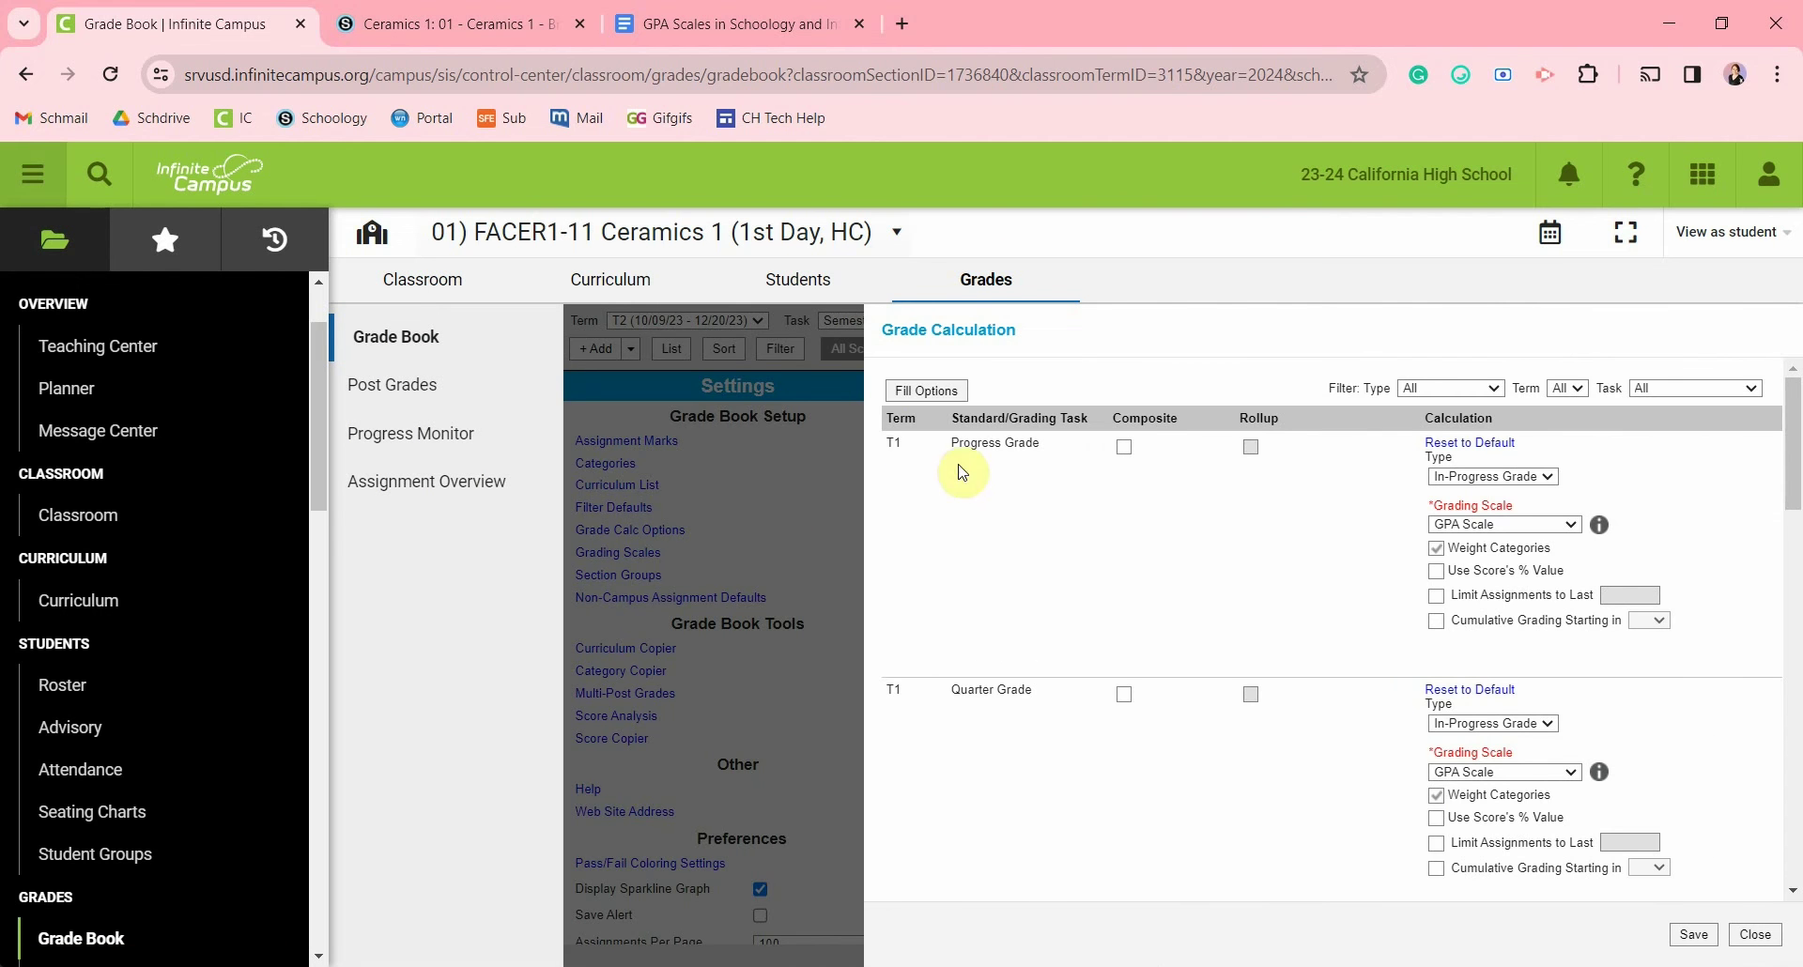
pyautogui.click(1571, 528)
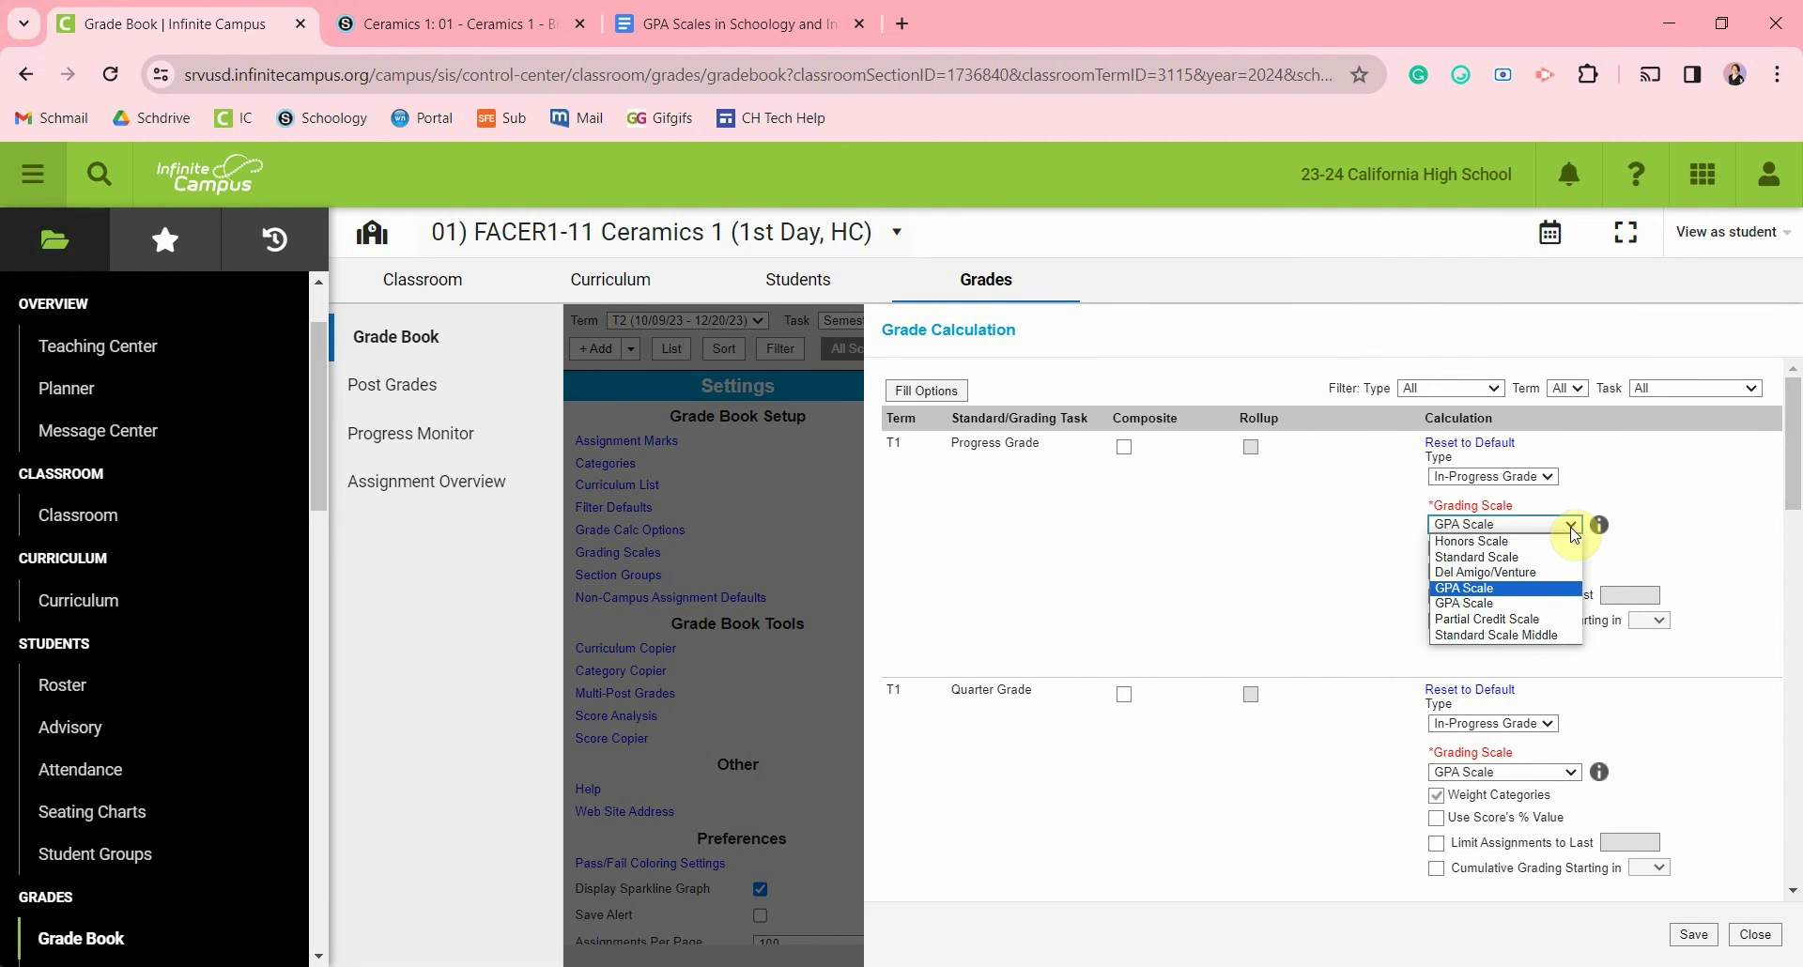
pyautogui.click(1504, 592)
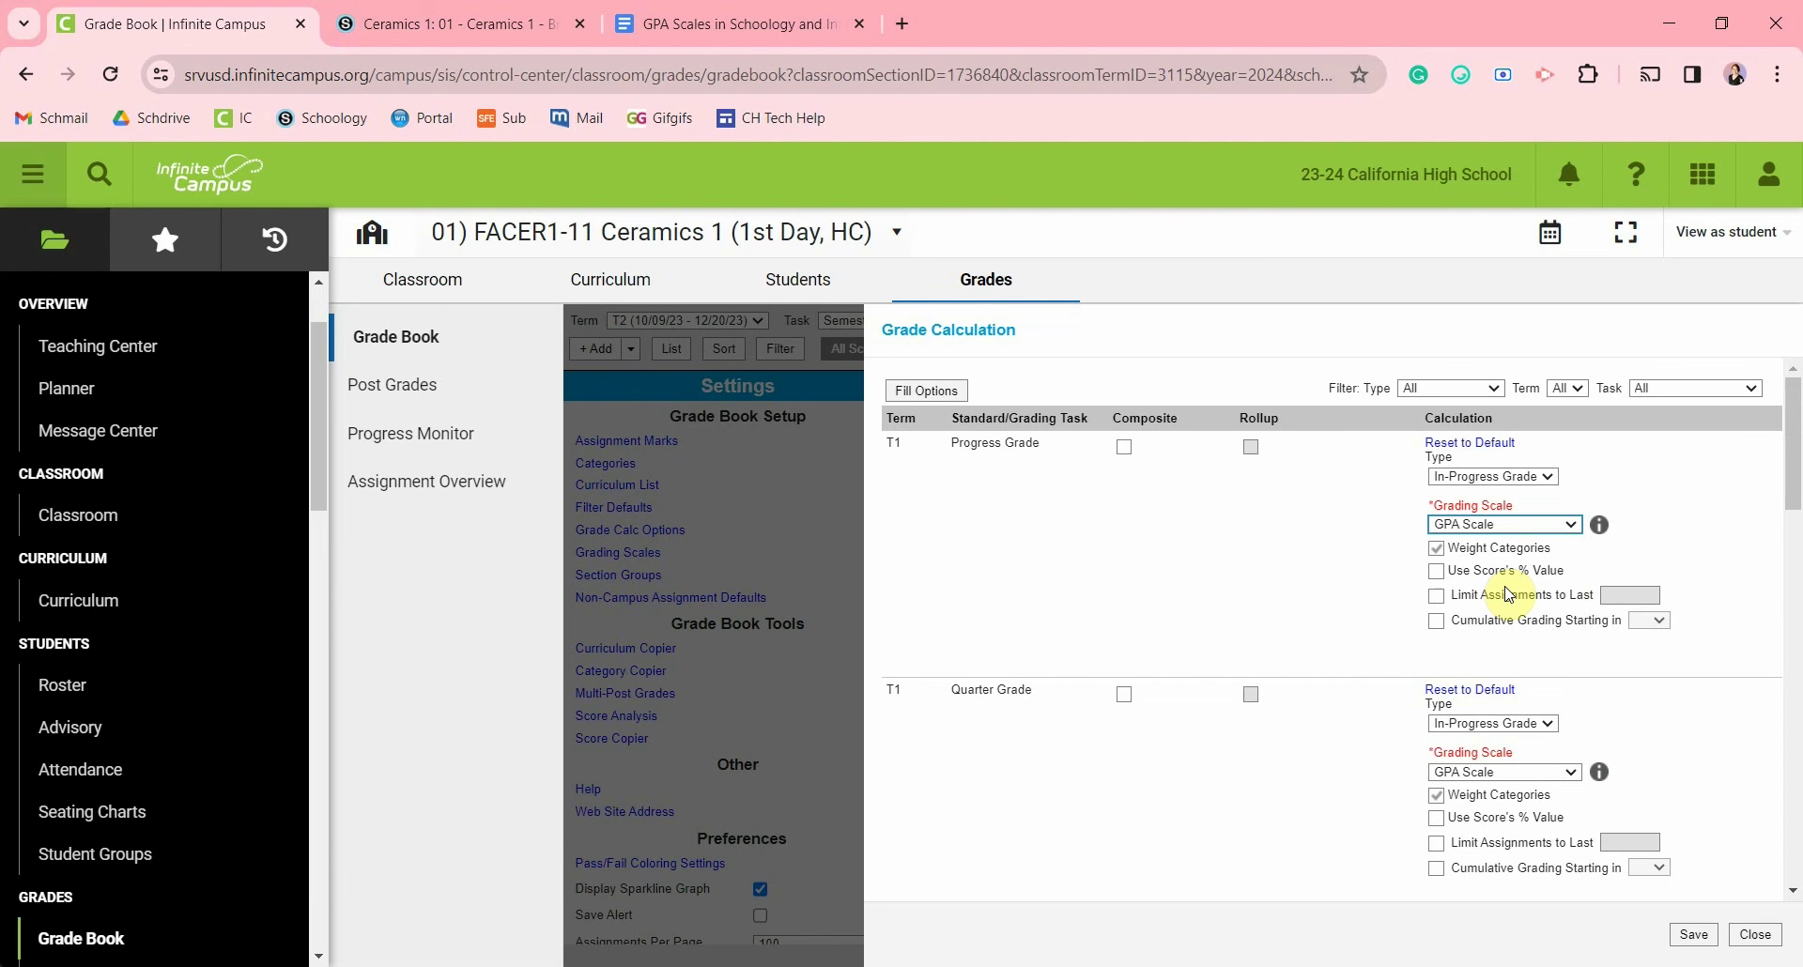
pyautogui.scroll(-5, 1521, 658)
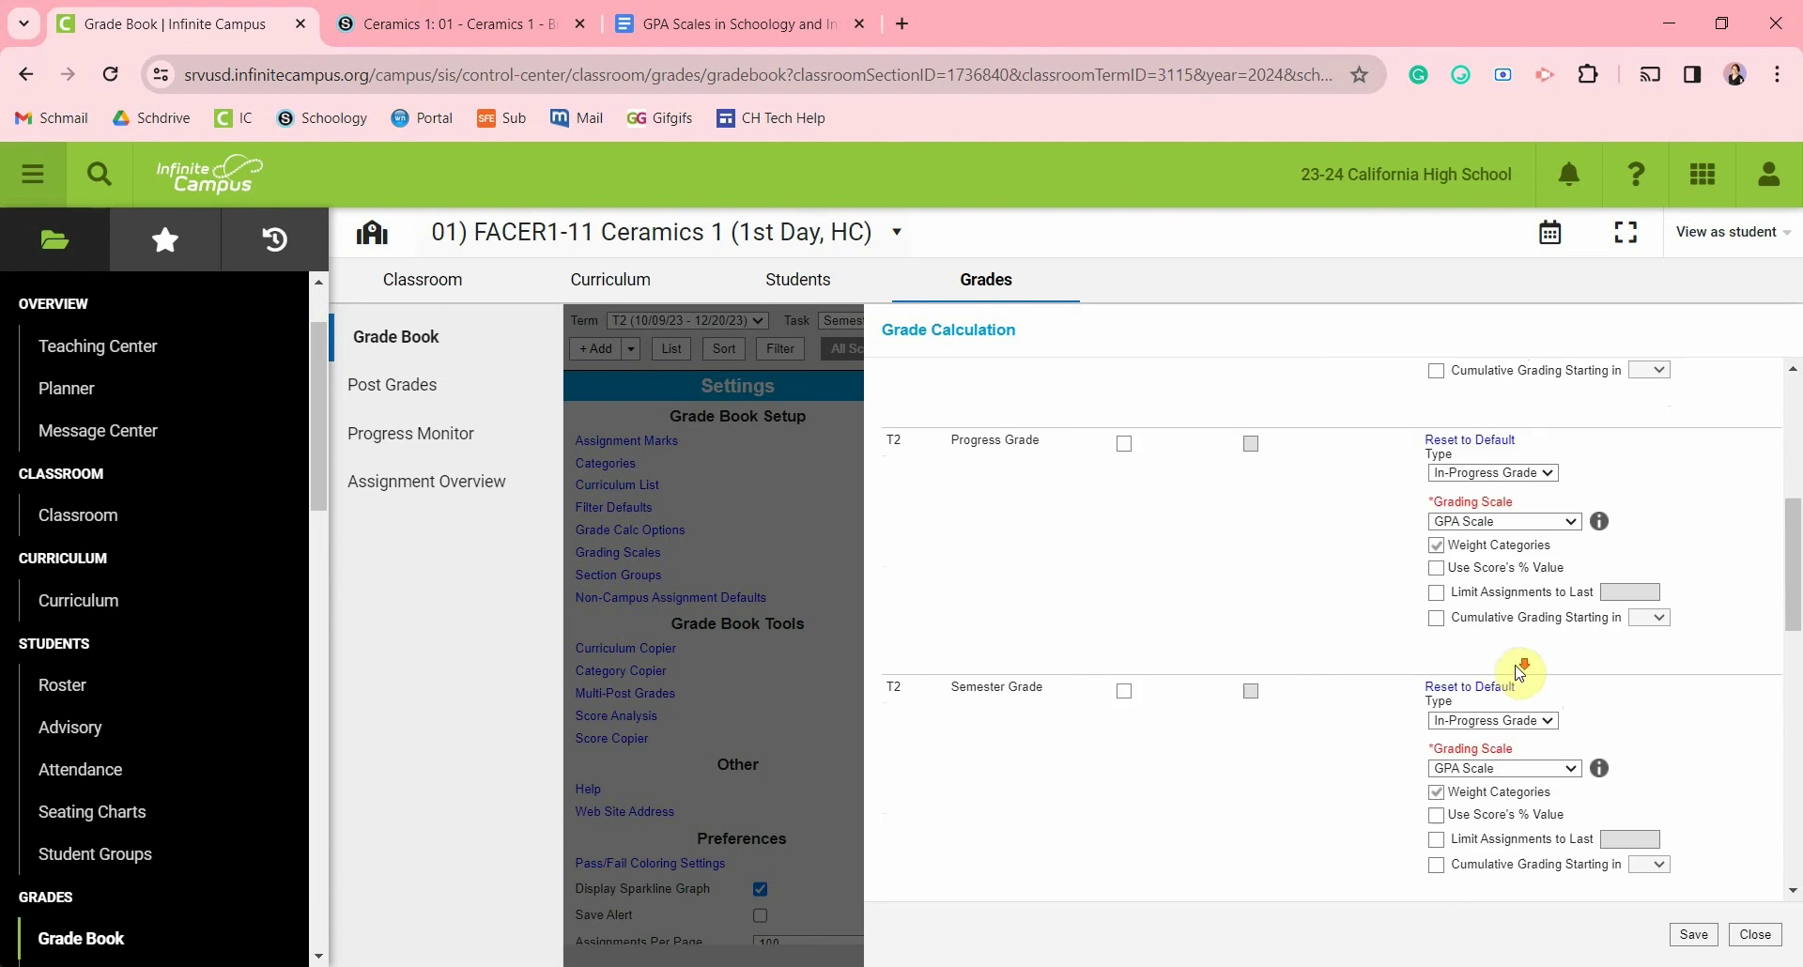
pyautogui.scroll(-10, 1520, 671)
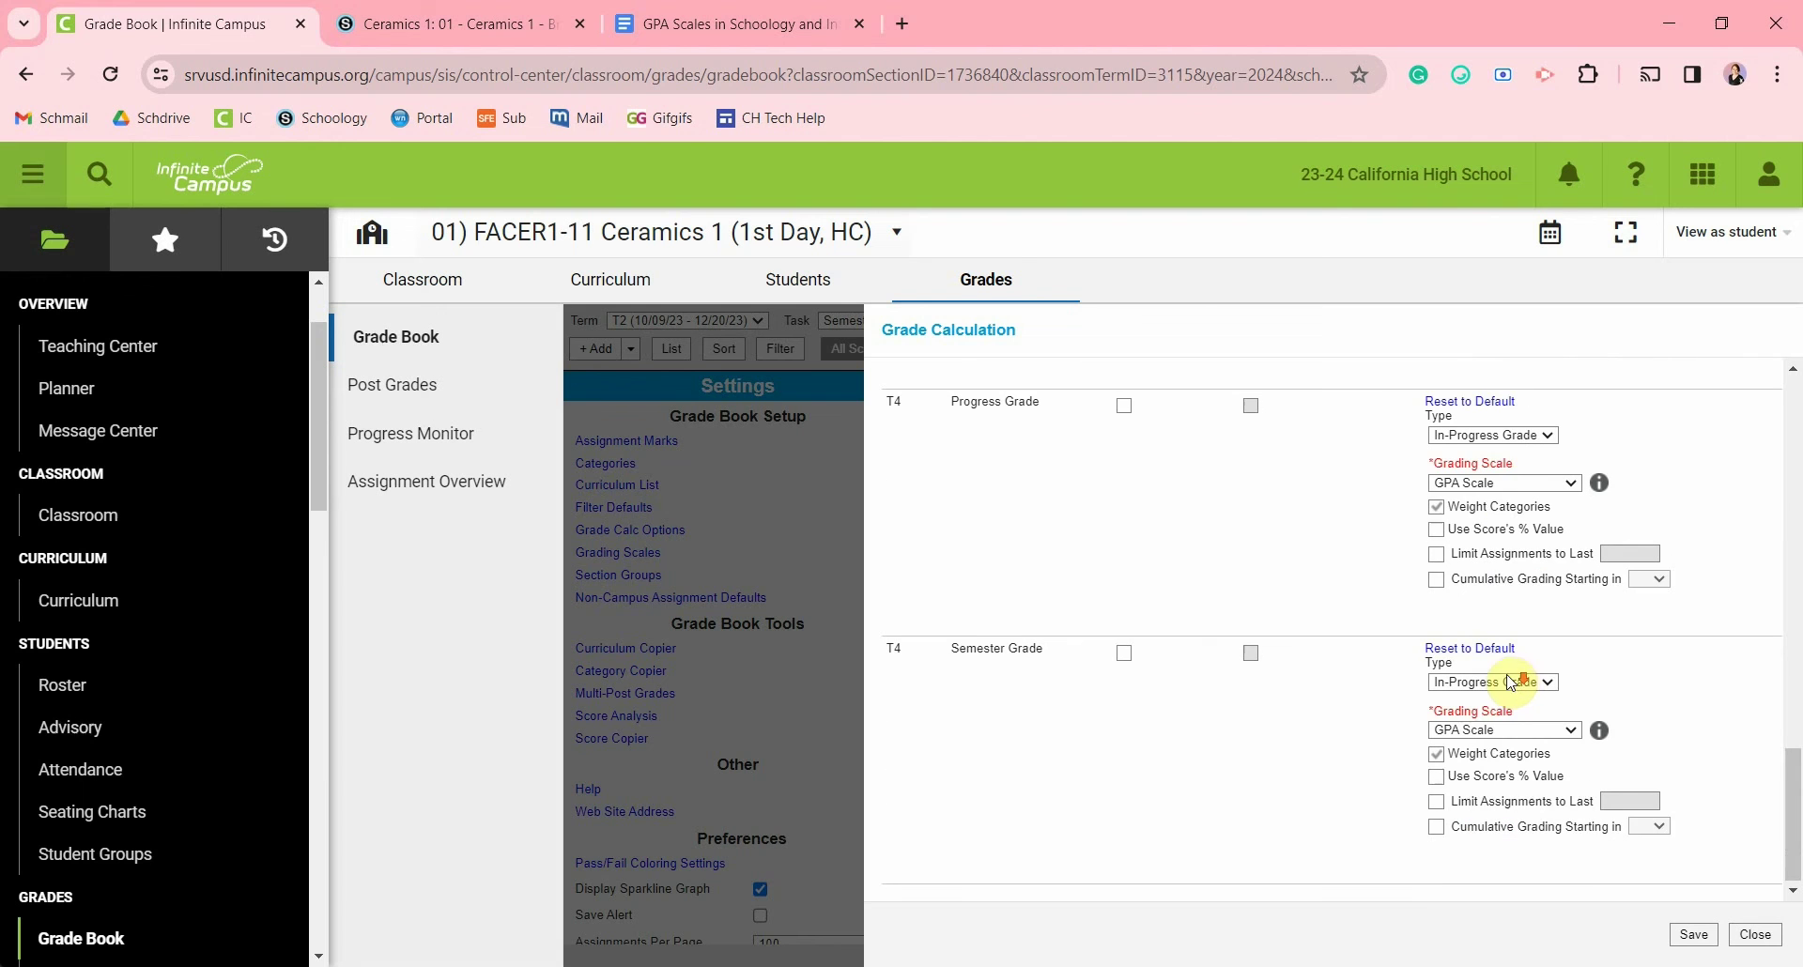
pyautogui.click(1697, 934)
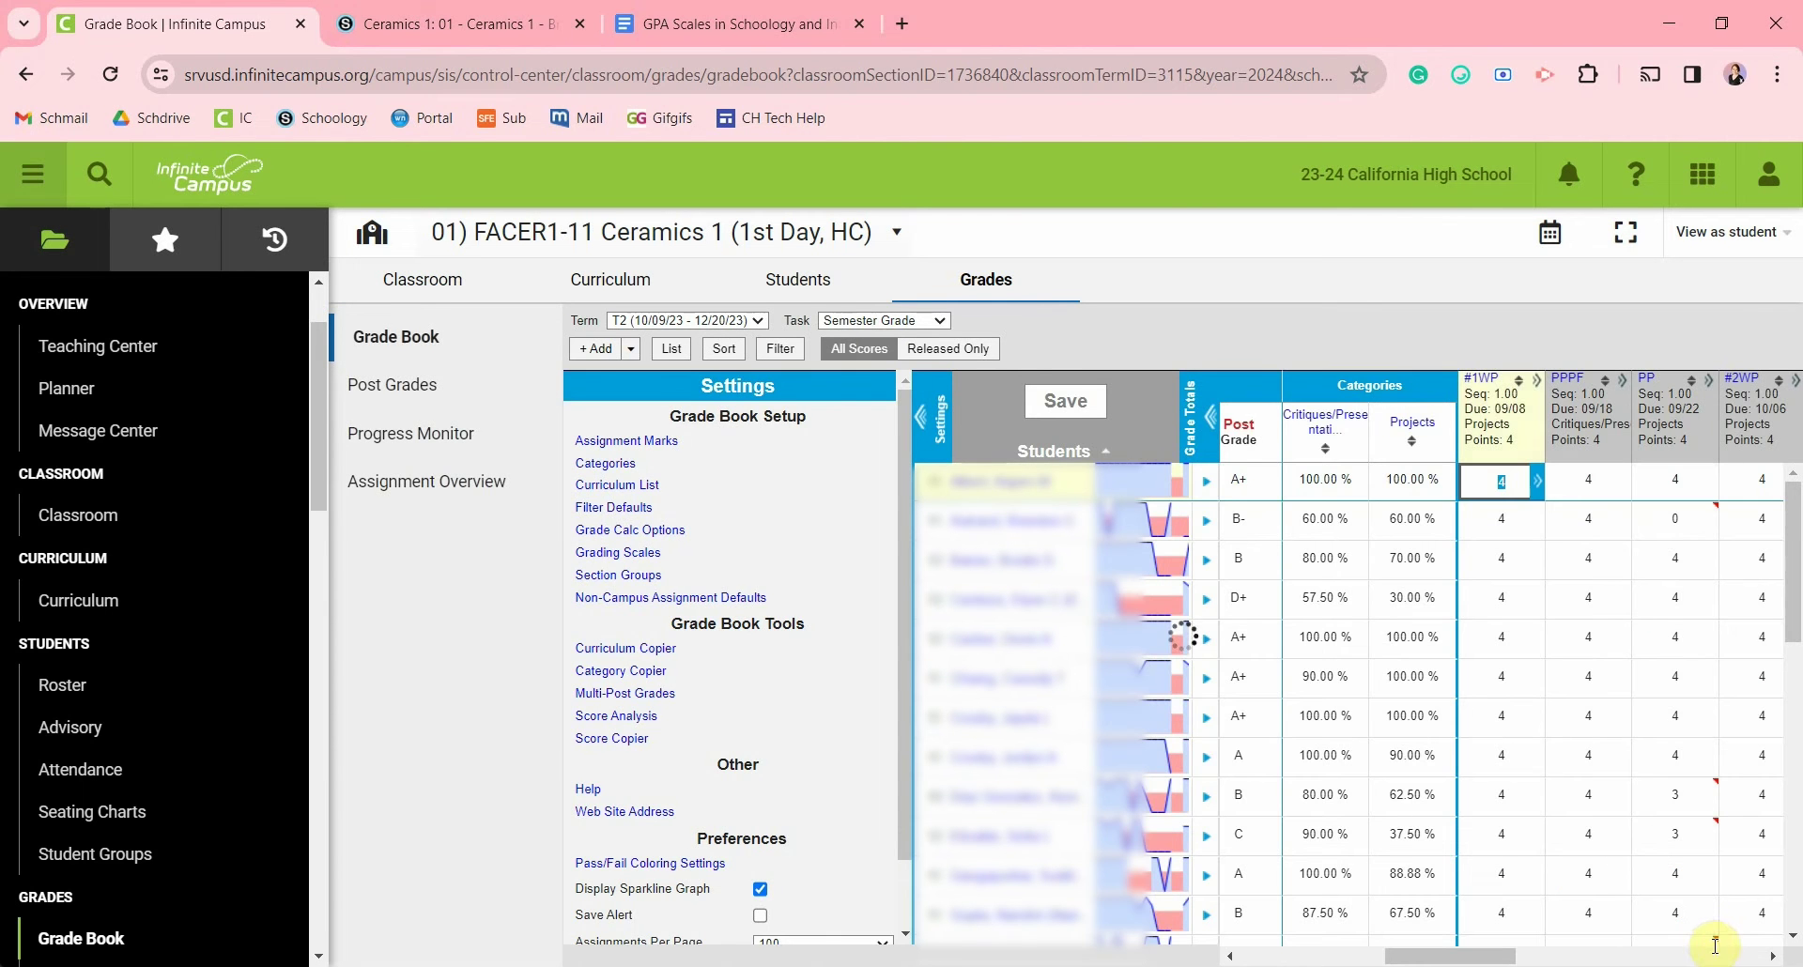
pyautogui.click(474, 25)
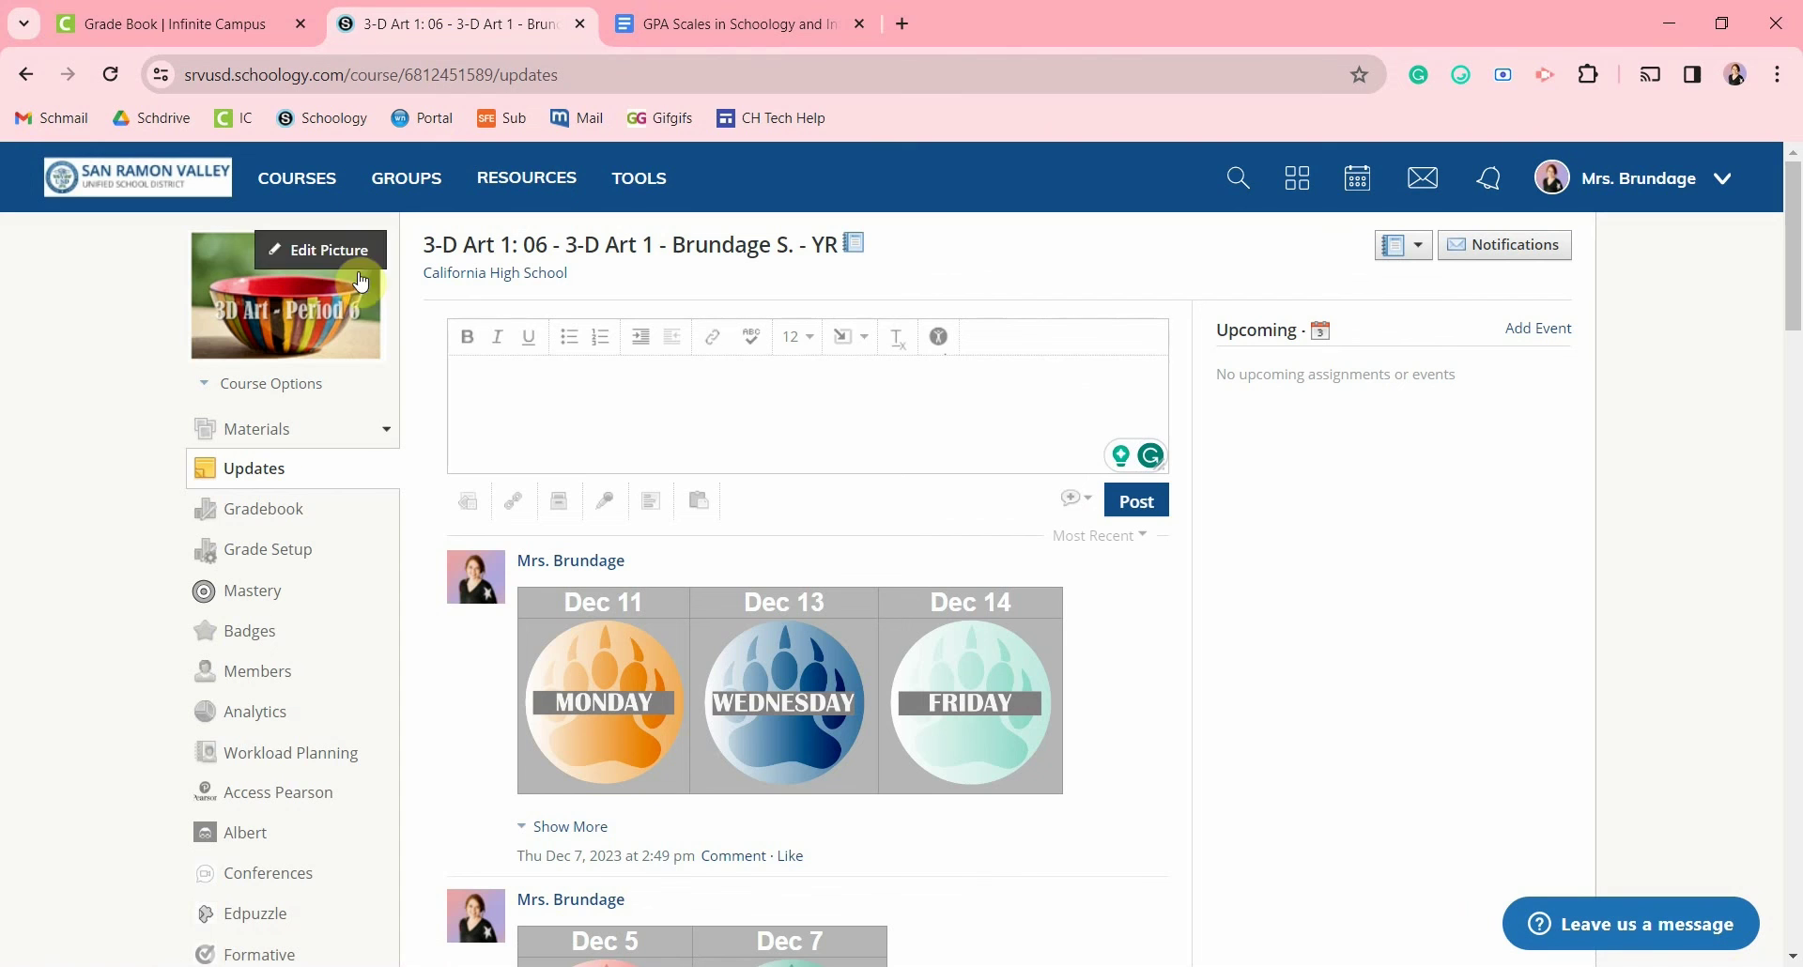
pyautogui.click(302, 561)
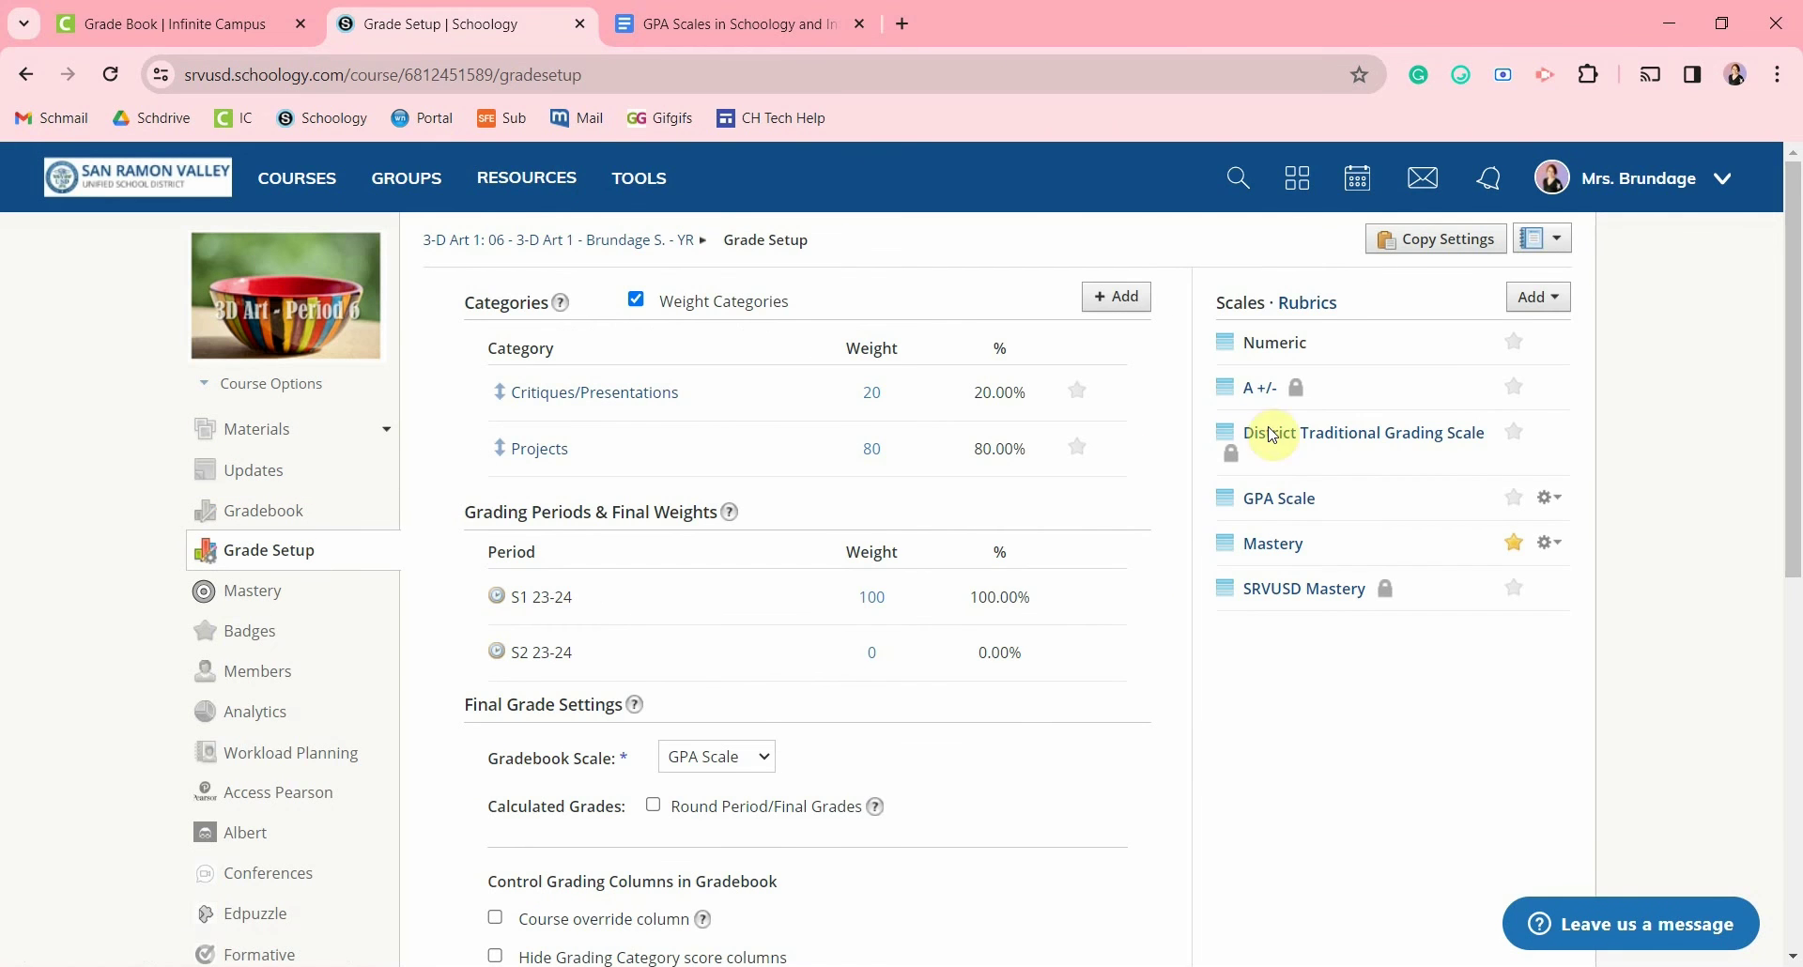
pyautogui.click(1273, 545)
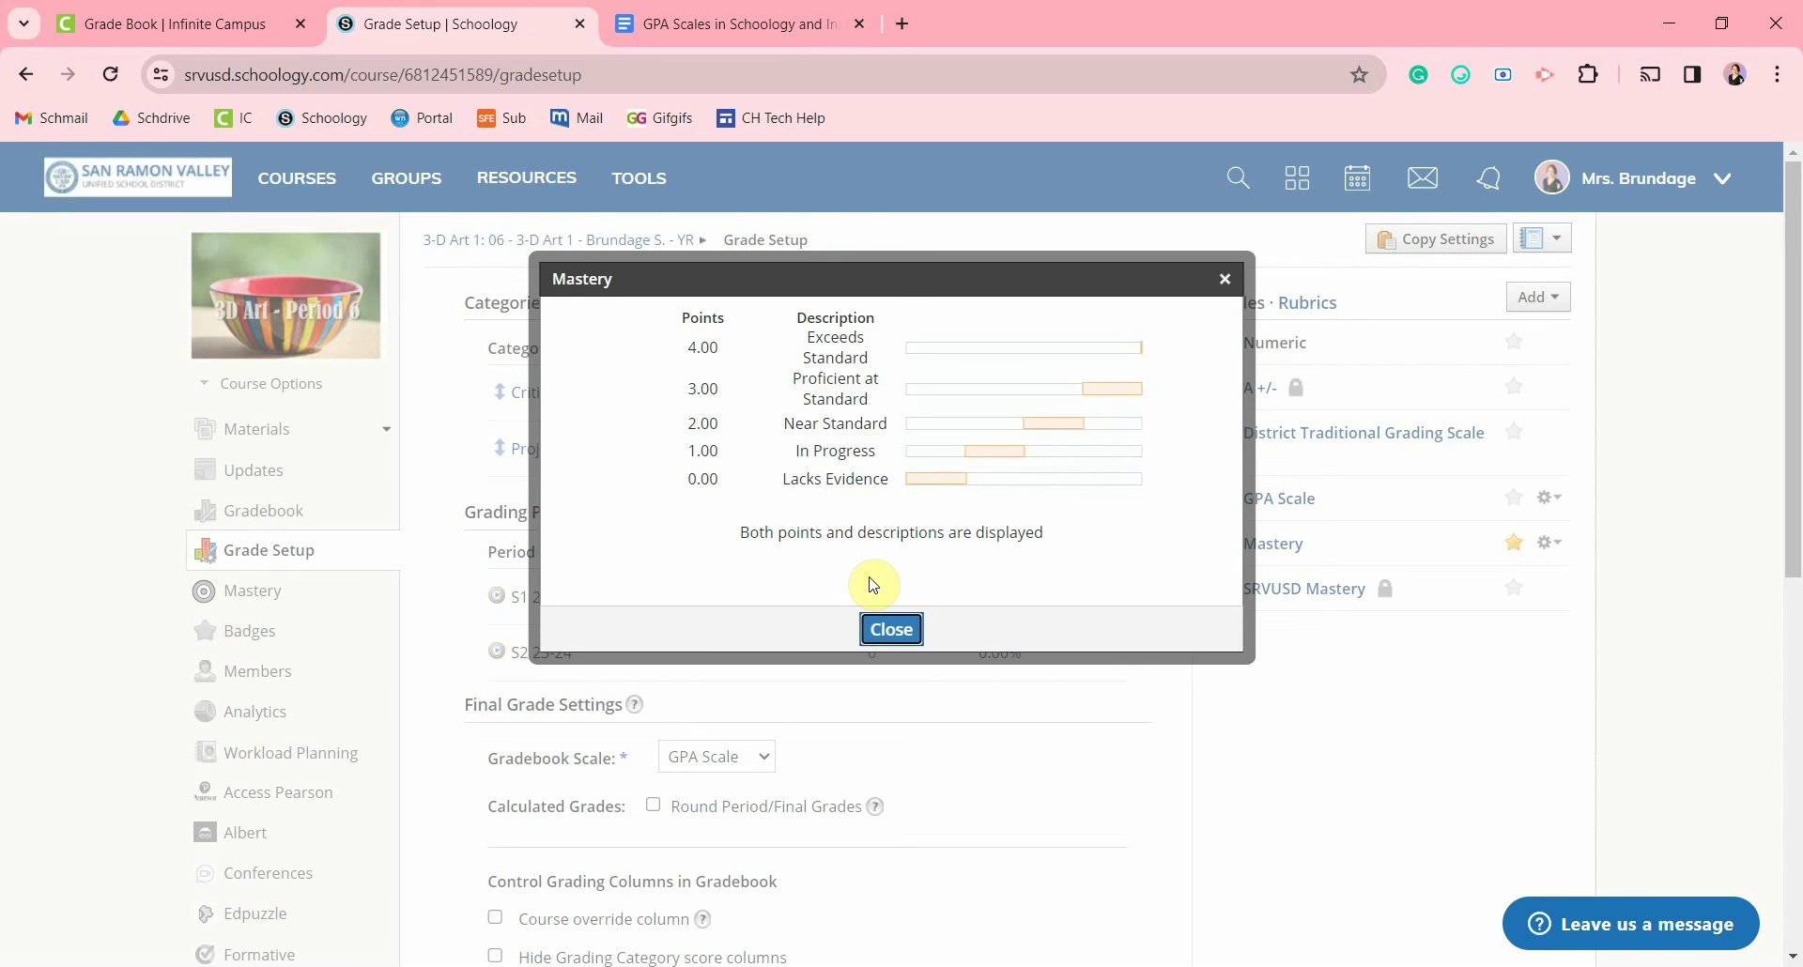
pyautogui.click(891, 629)
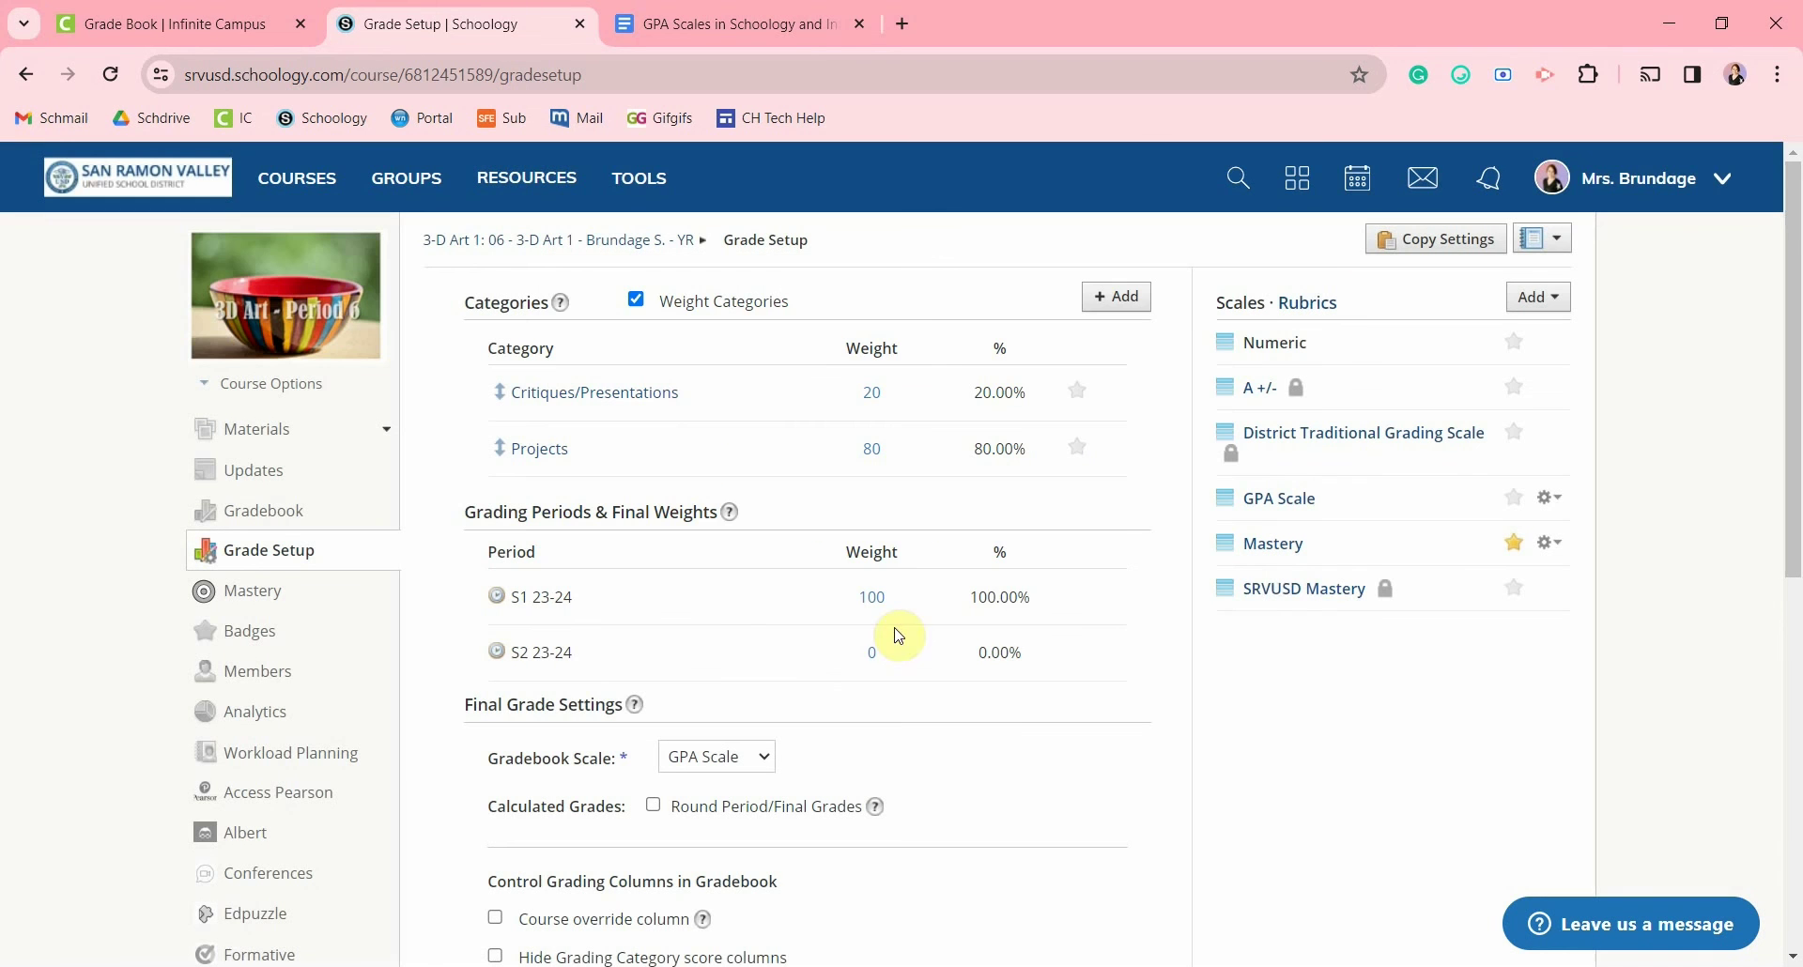
pyautogui.click(1308, 592)
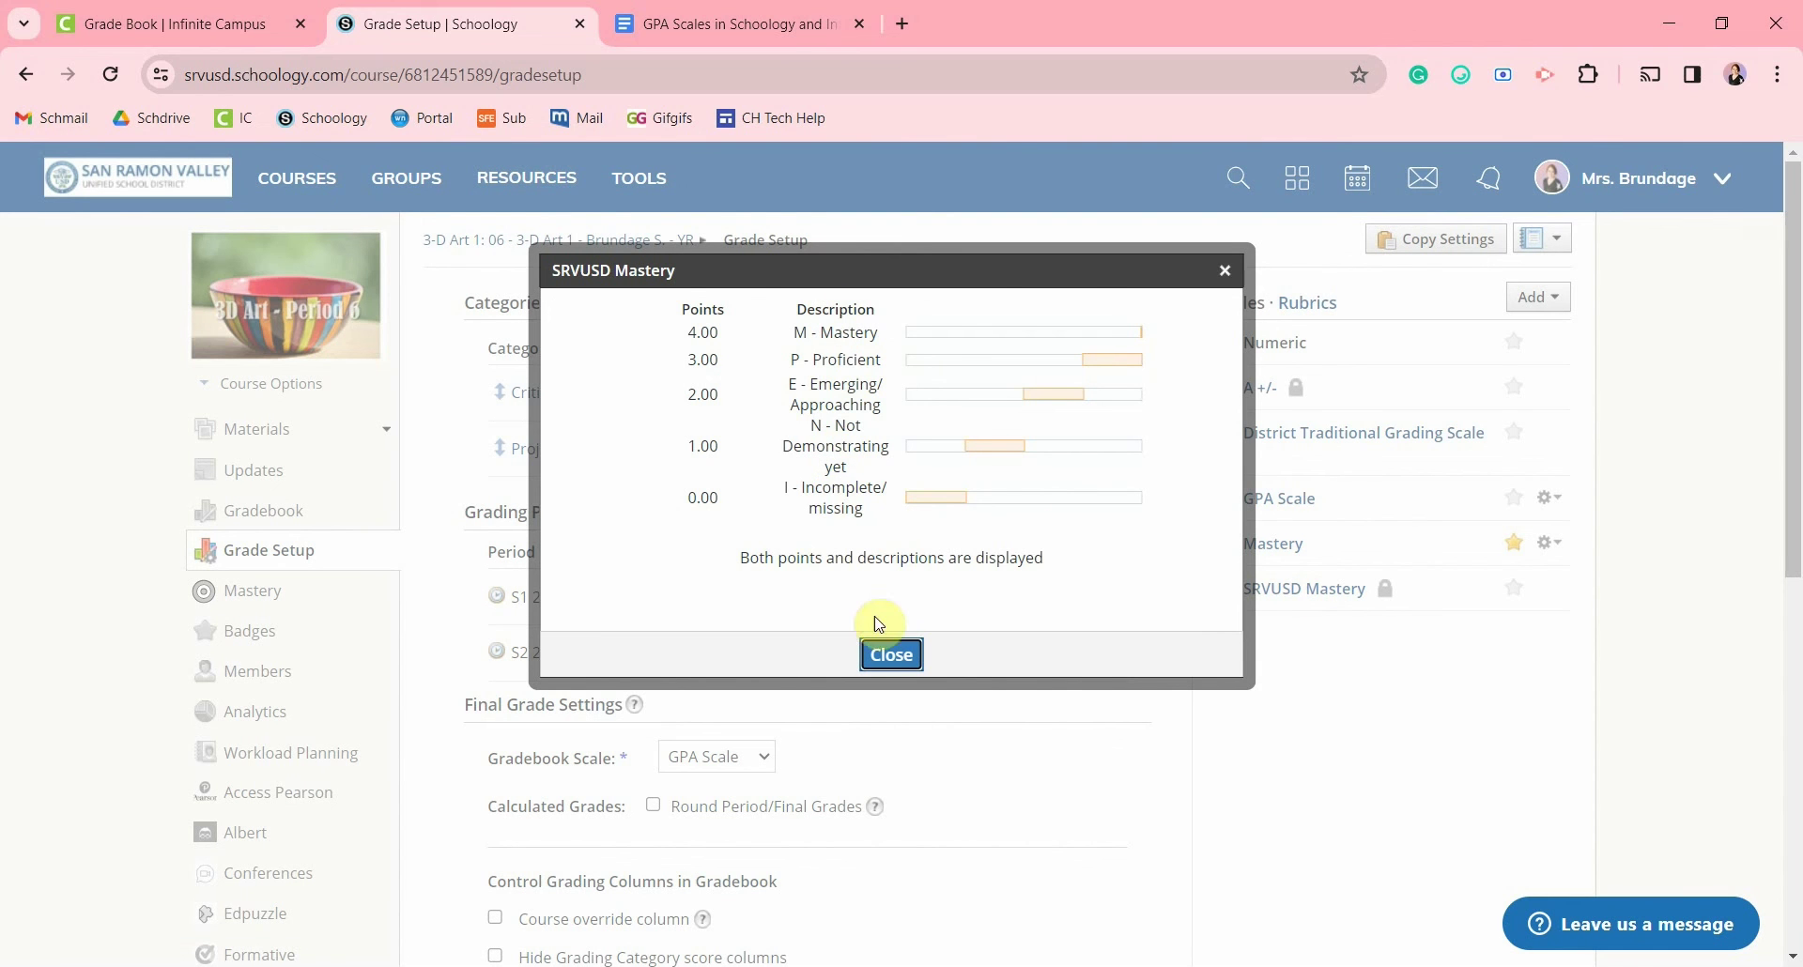
pyautogui.click(888, 652)
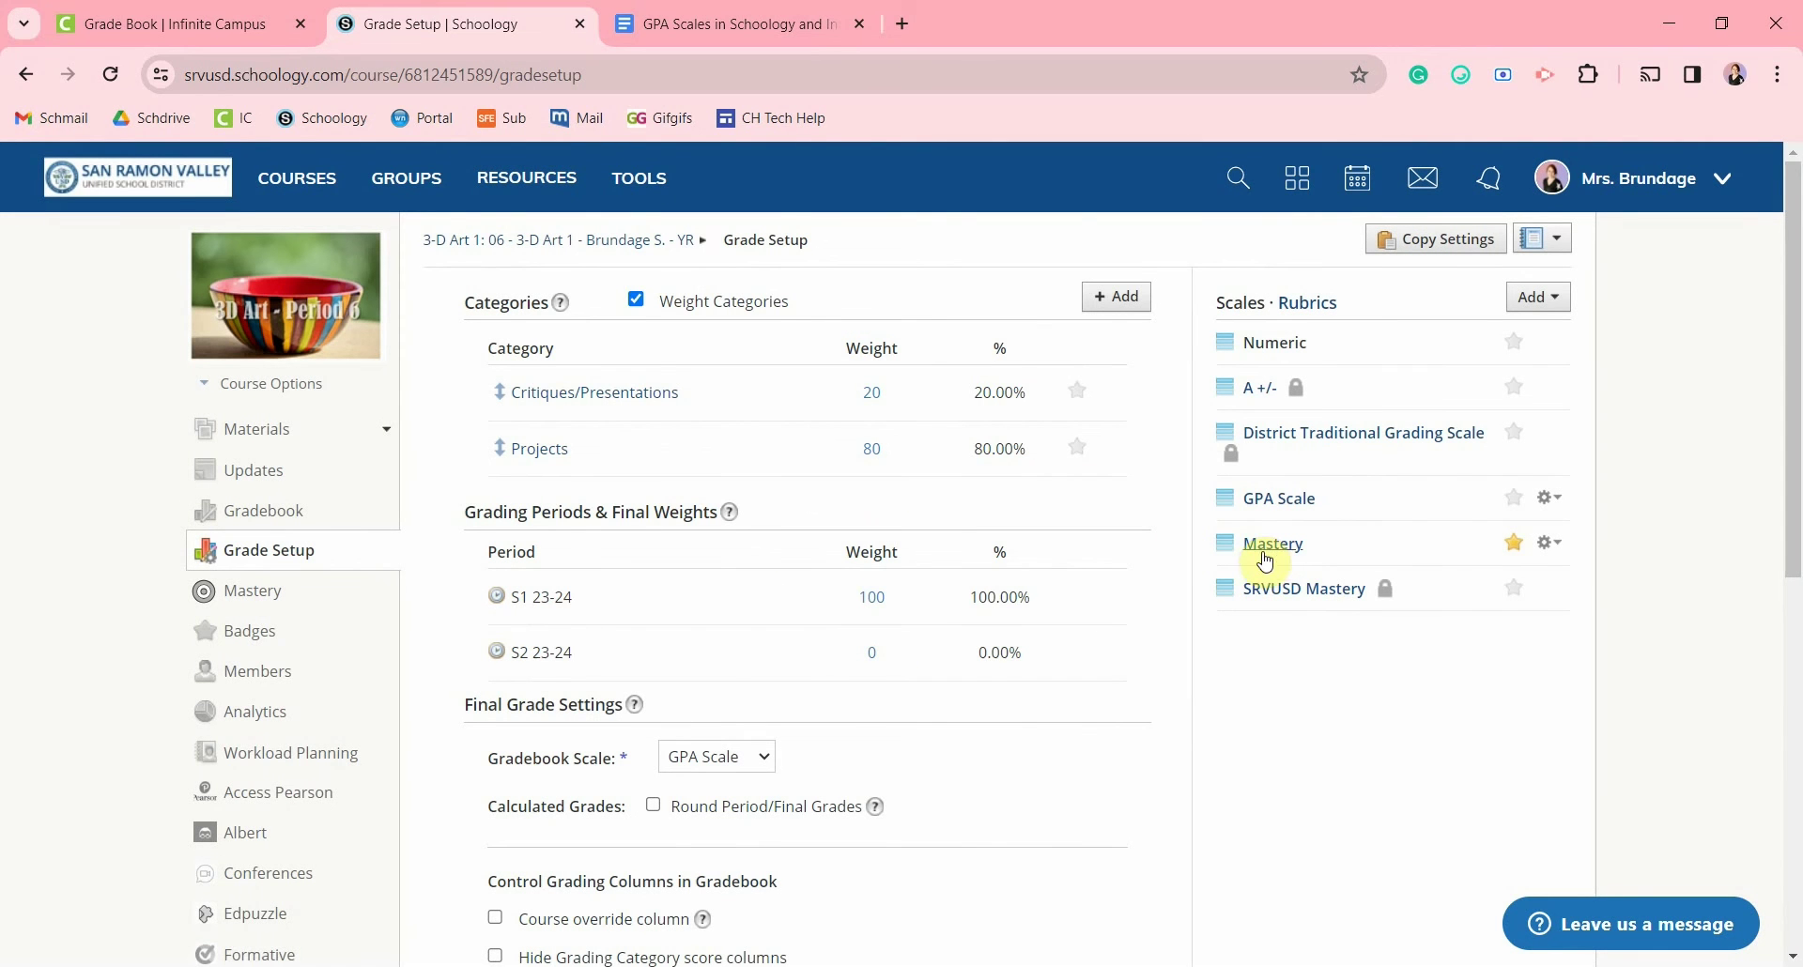
pyautogui.click(386, 429)
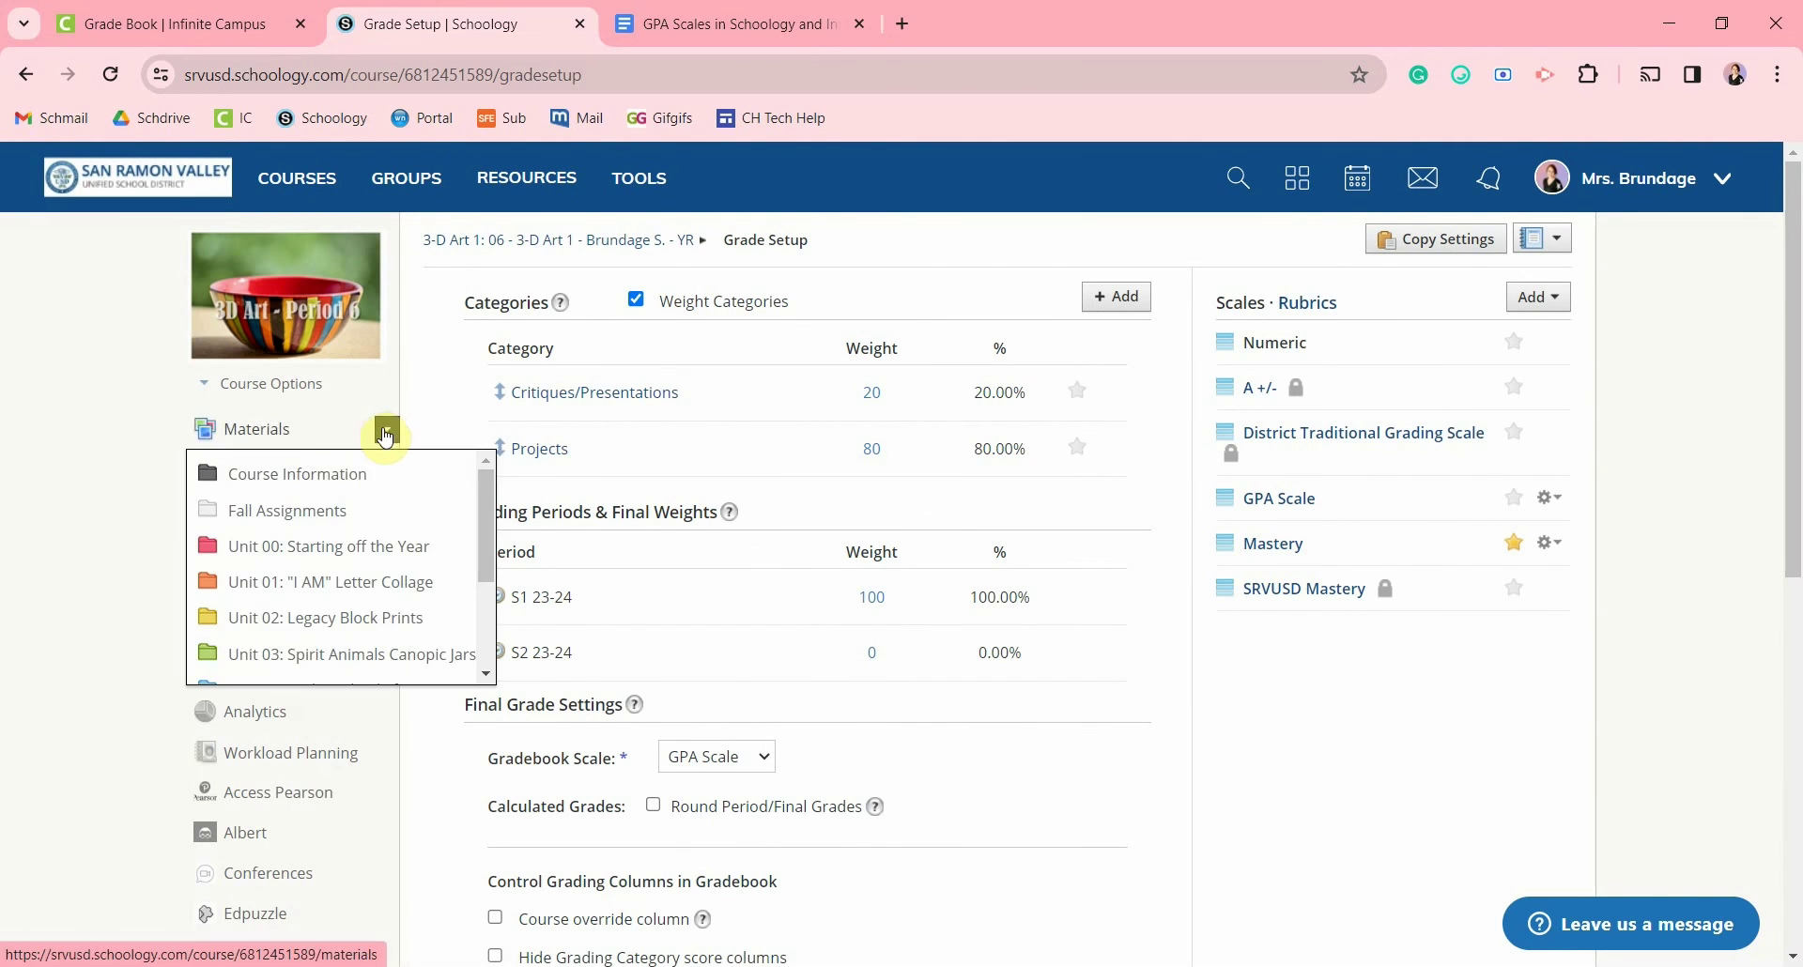
pyautogui.click(310, 469)
pyautogui.click(540, 455)
pyautogui.click(1551, 324)
pyautogui.click(1554, 354)
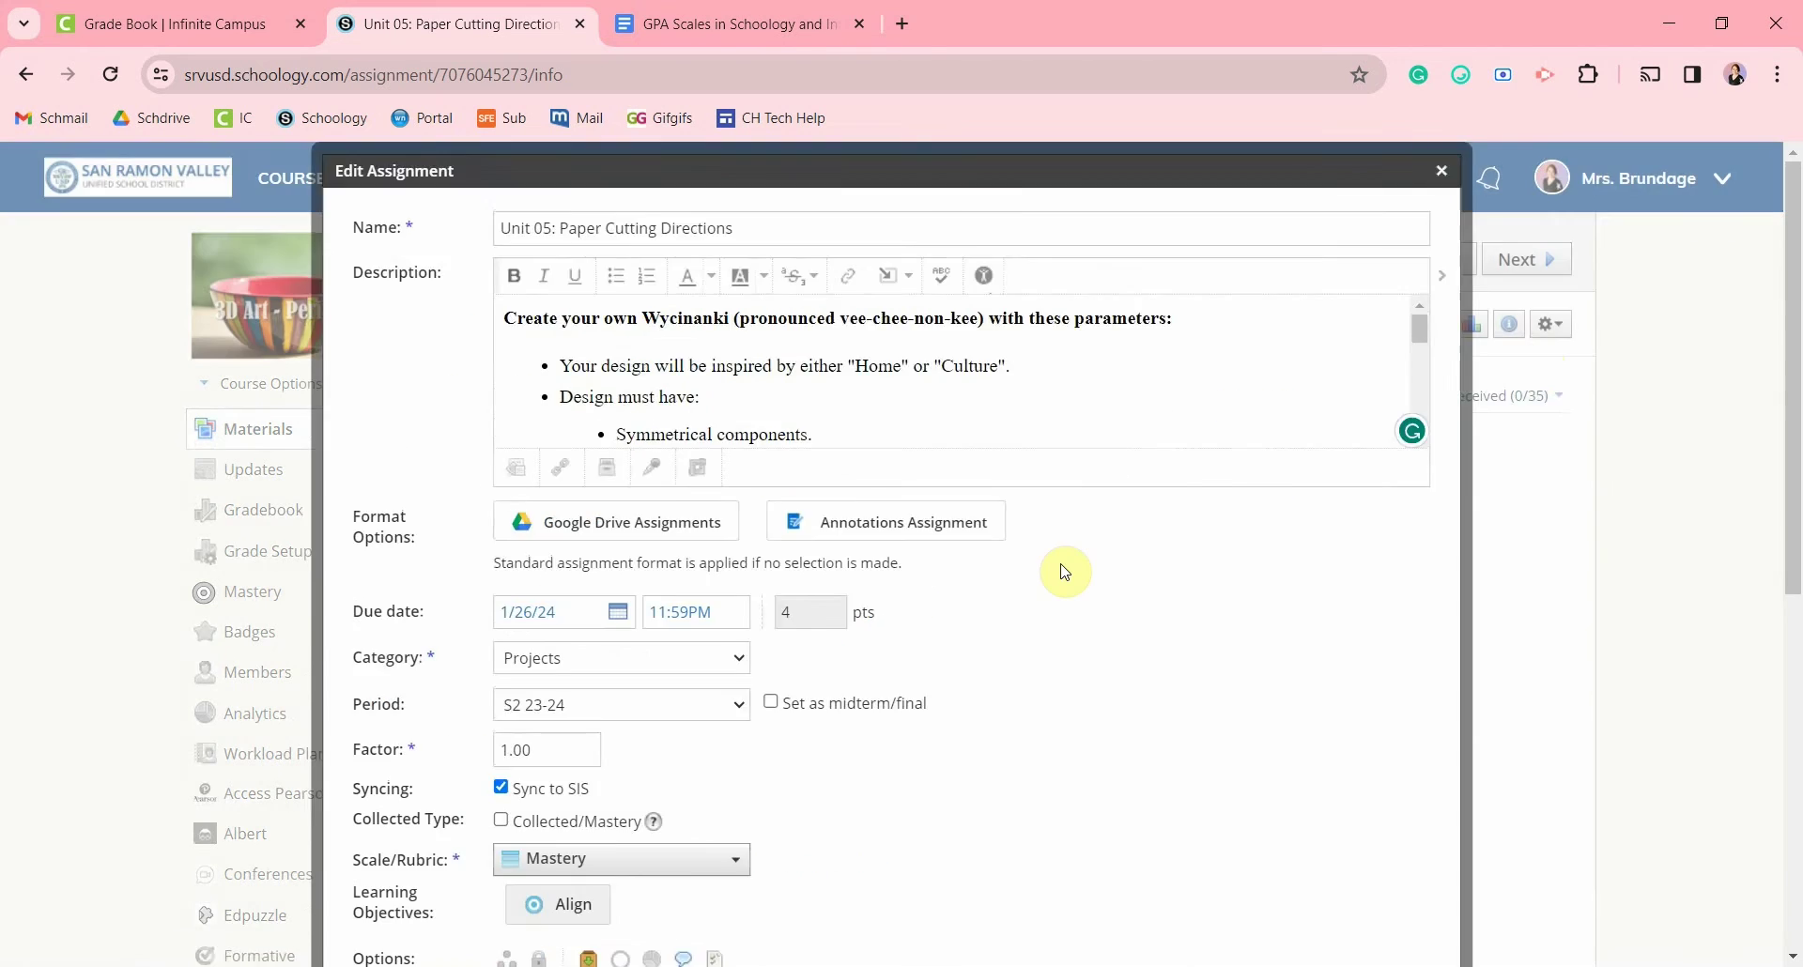
pyautogui.scroll(-4, 644, 588)
pyautogui.click(629, 625)
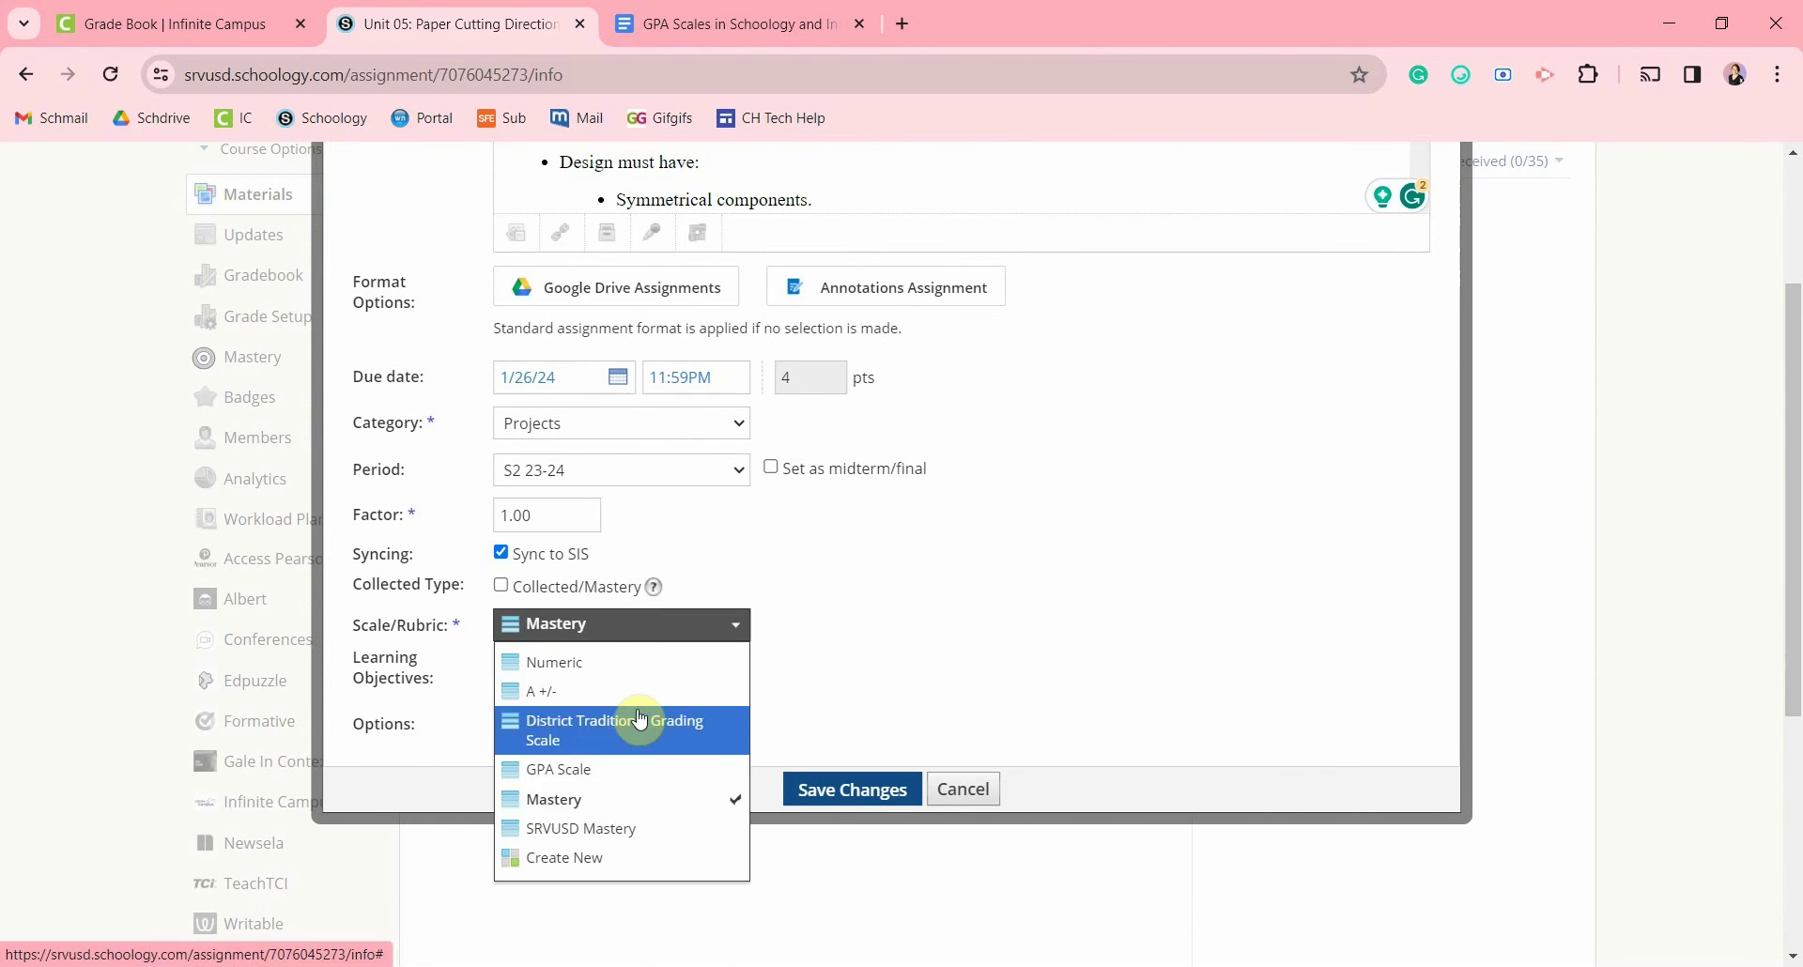
pyautogui.click(630, 806)
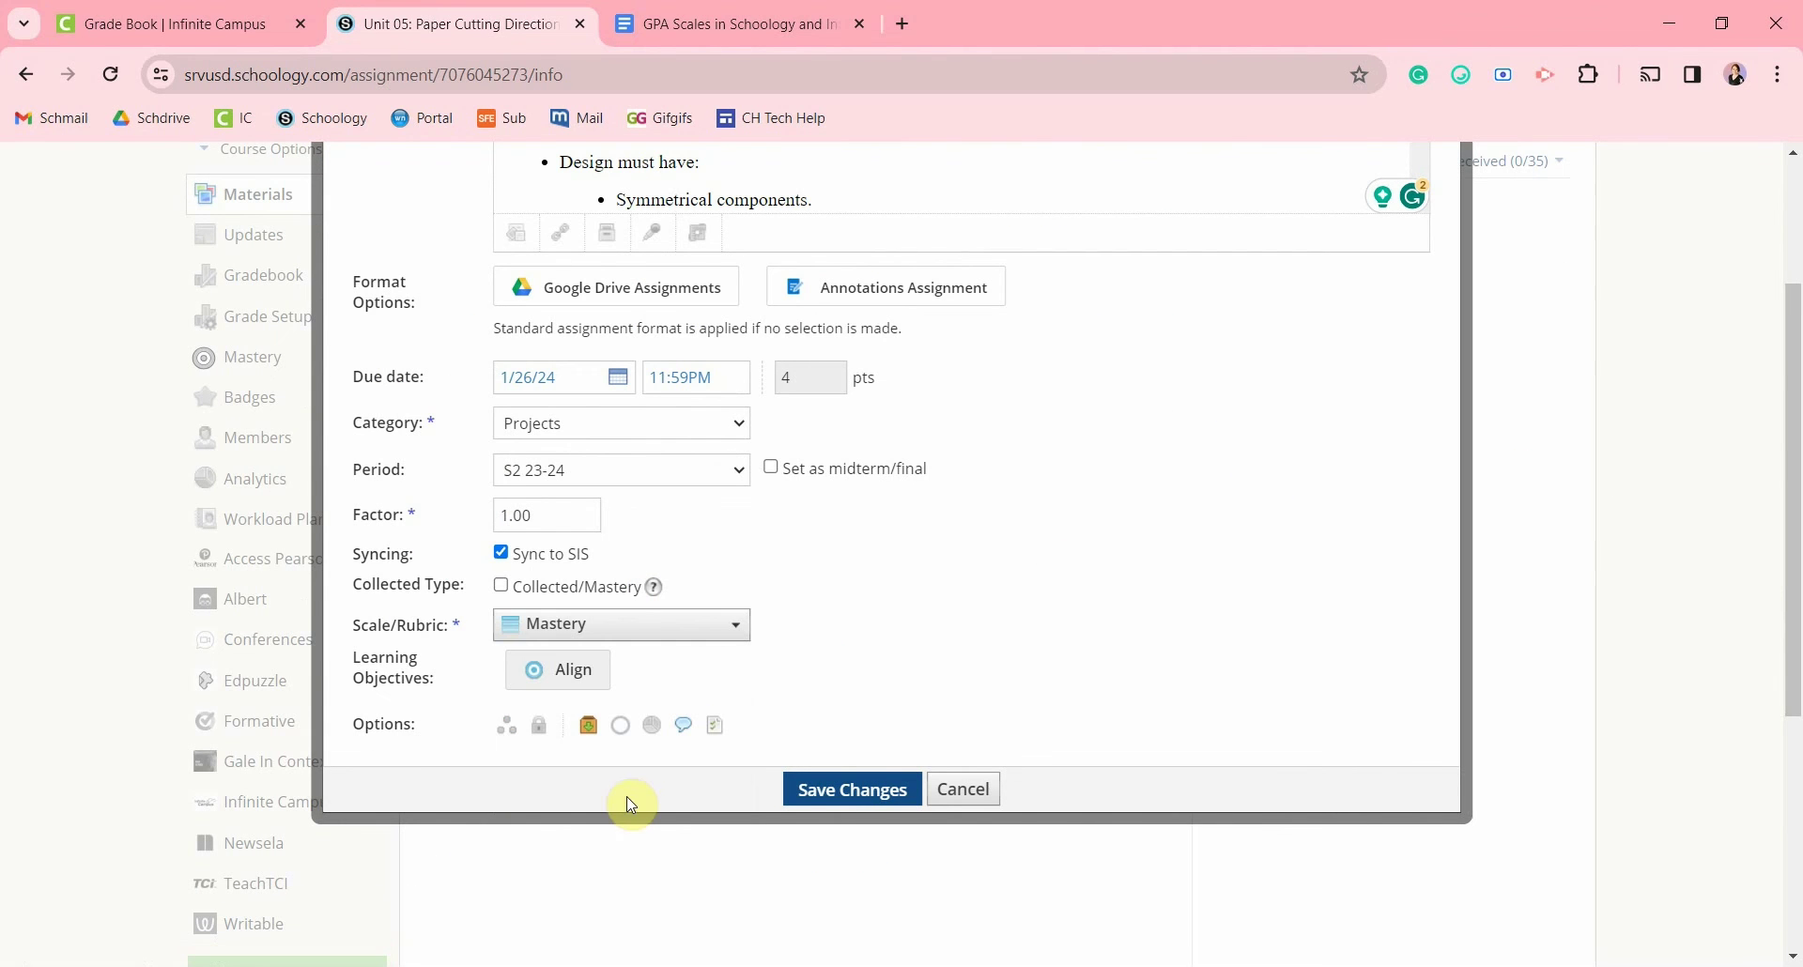
pyautogui.click(808, 787)
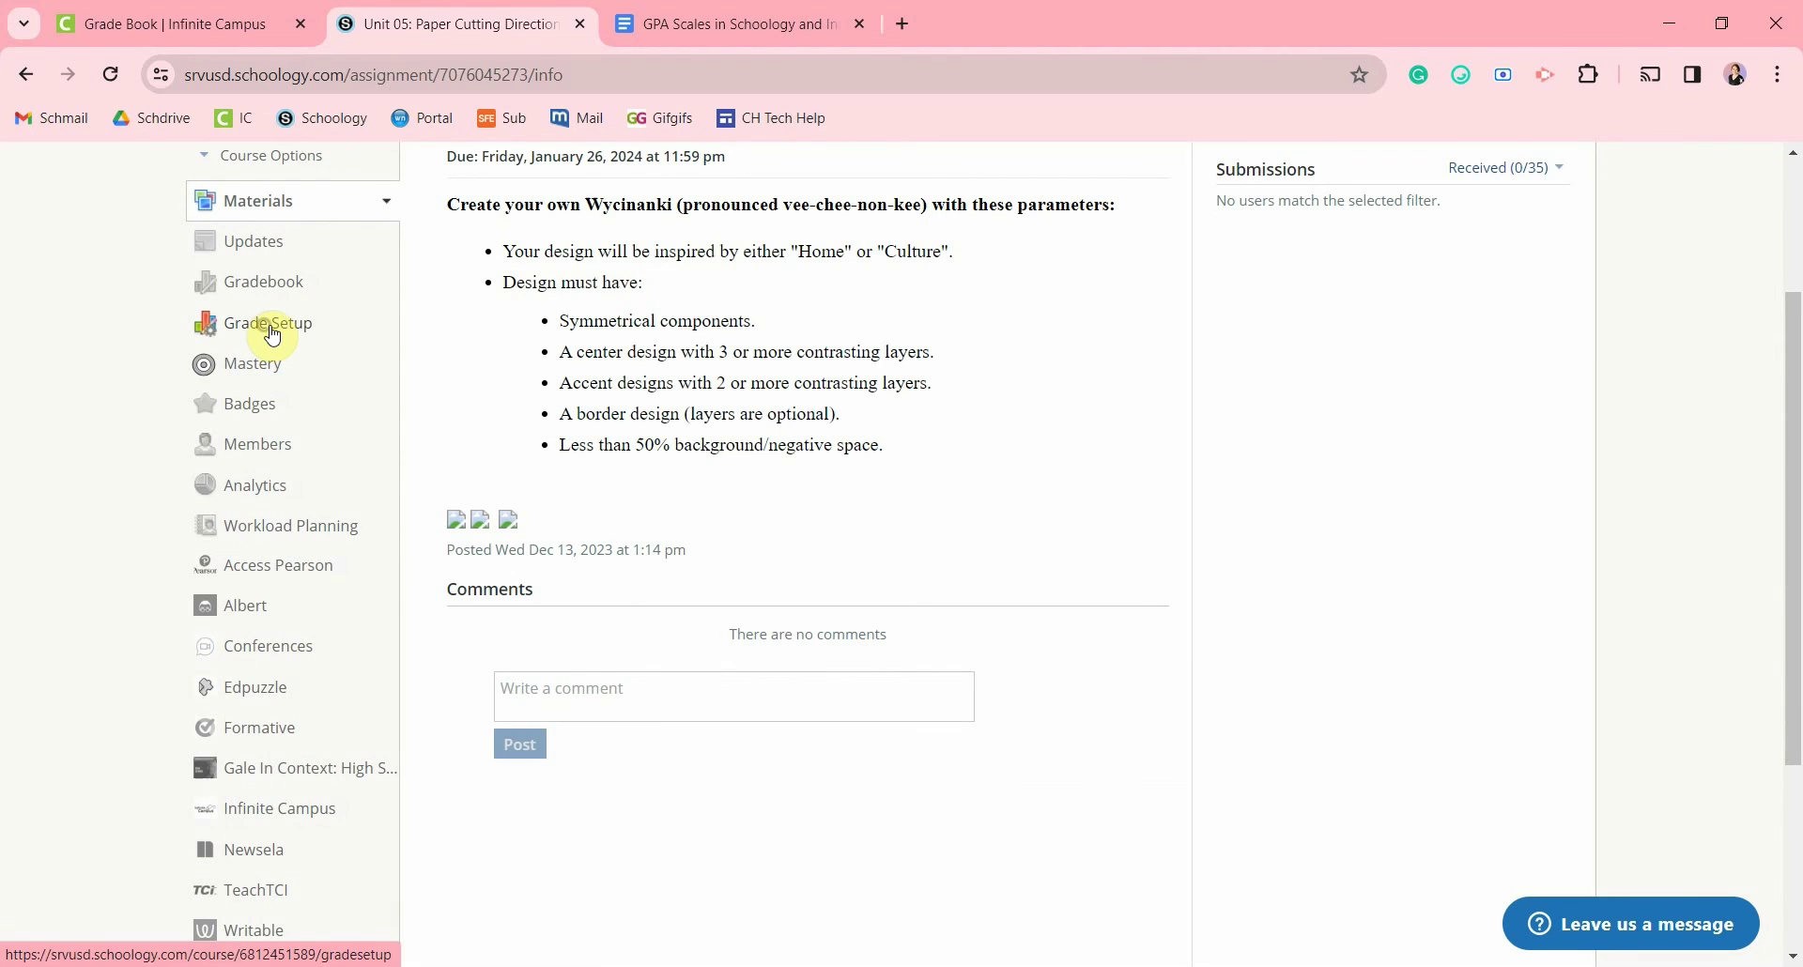
pyautogui.click(267, 327)
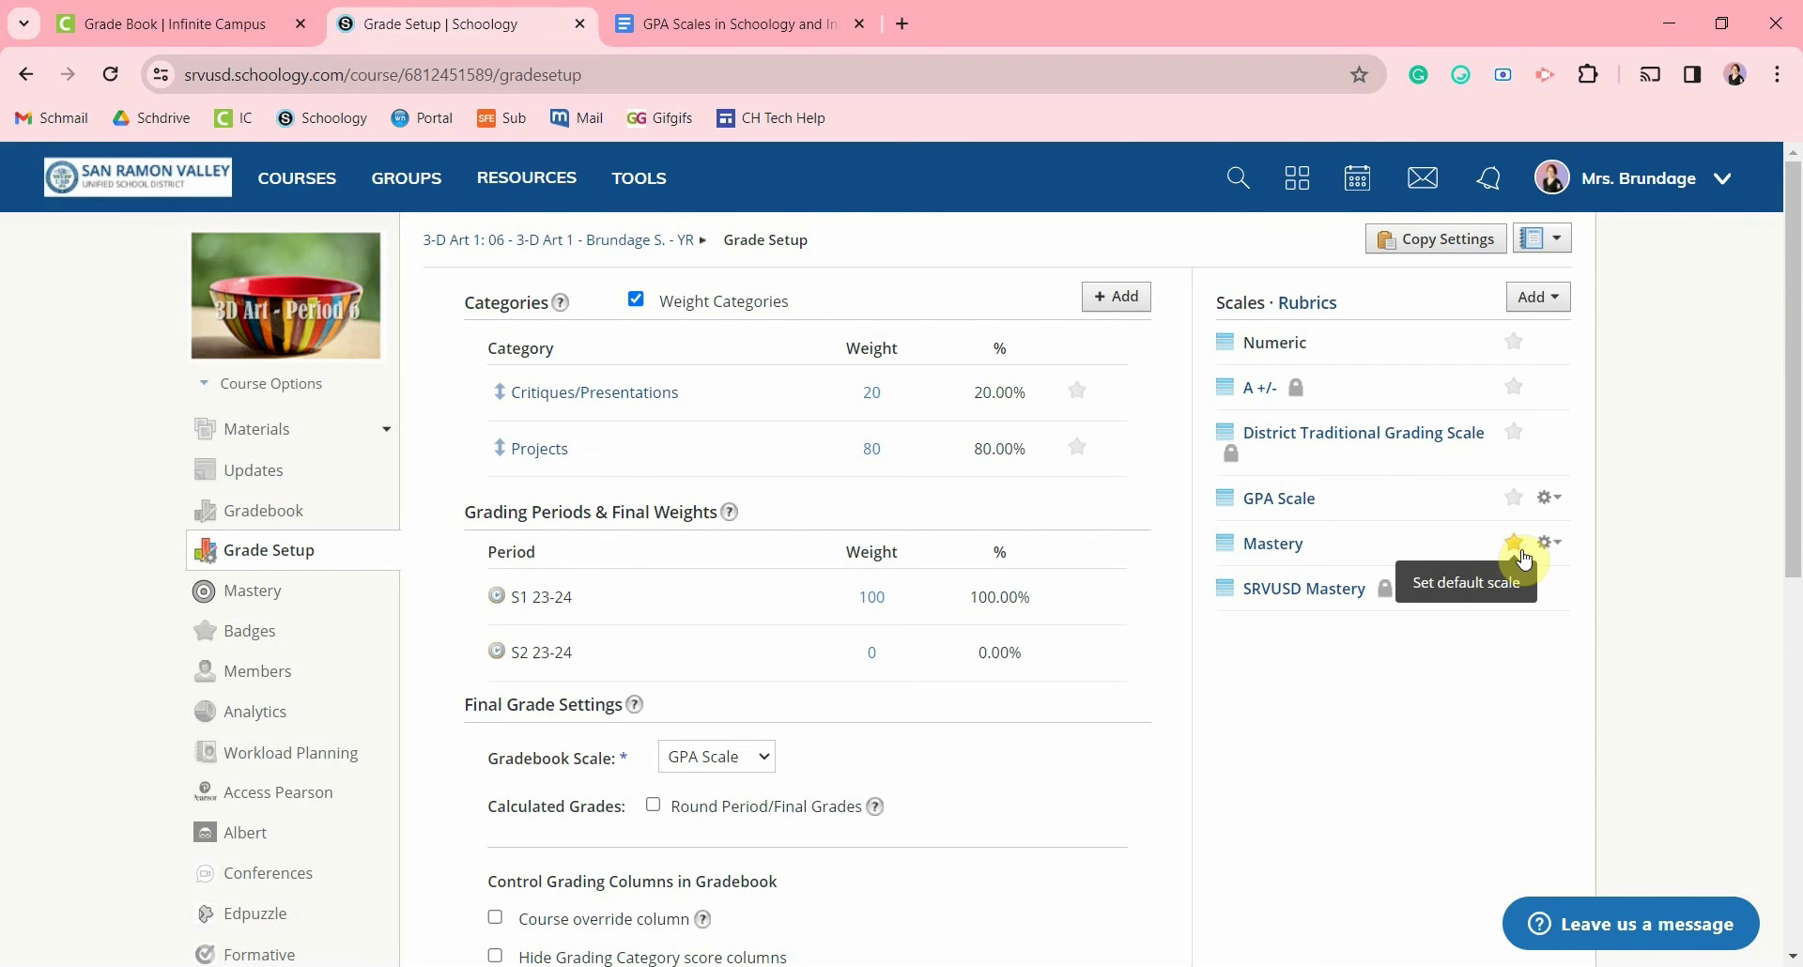
pyautogui.click(1291, 554)
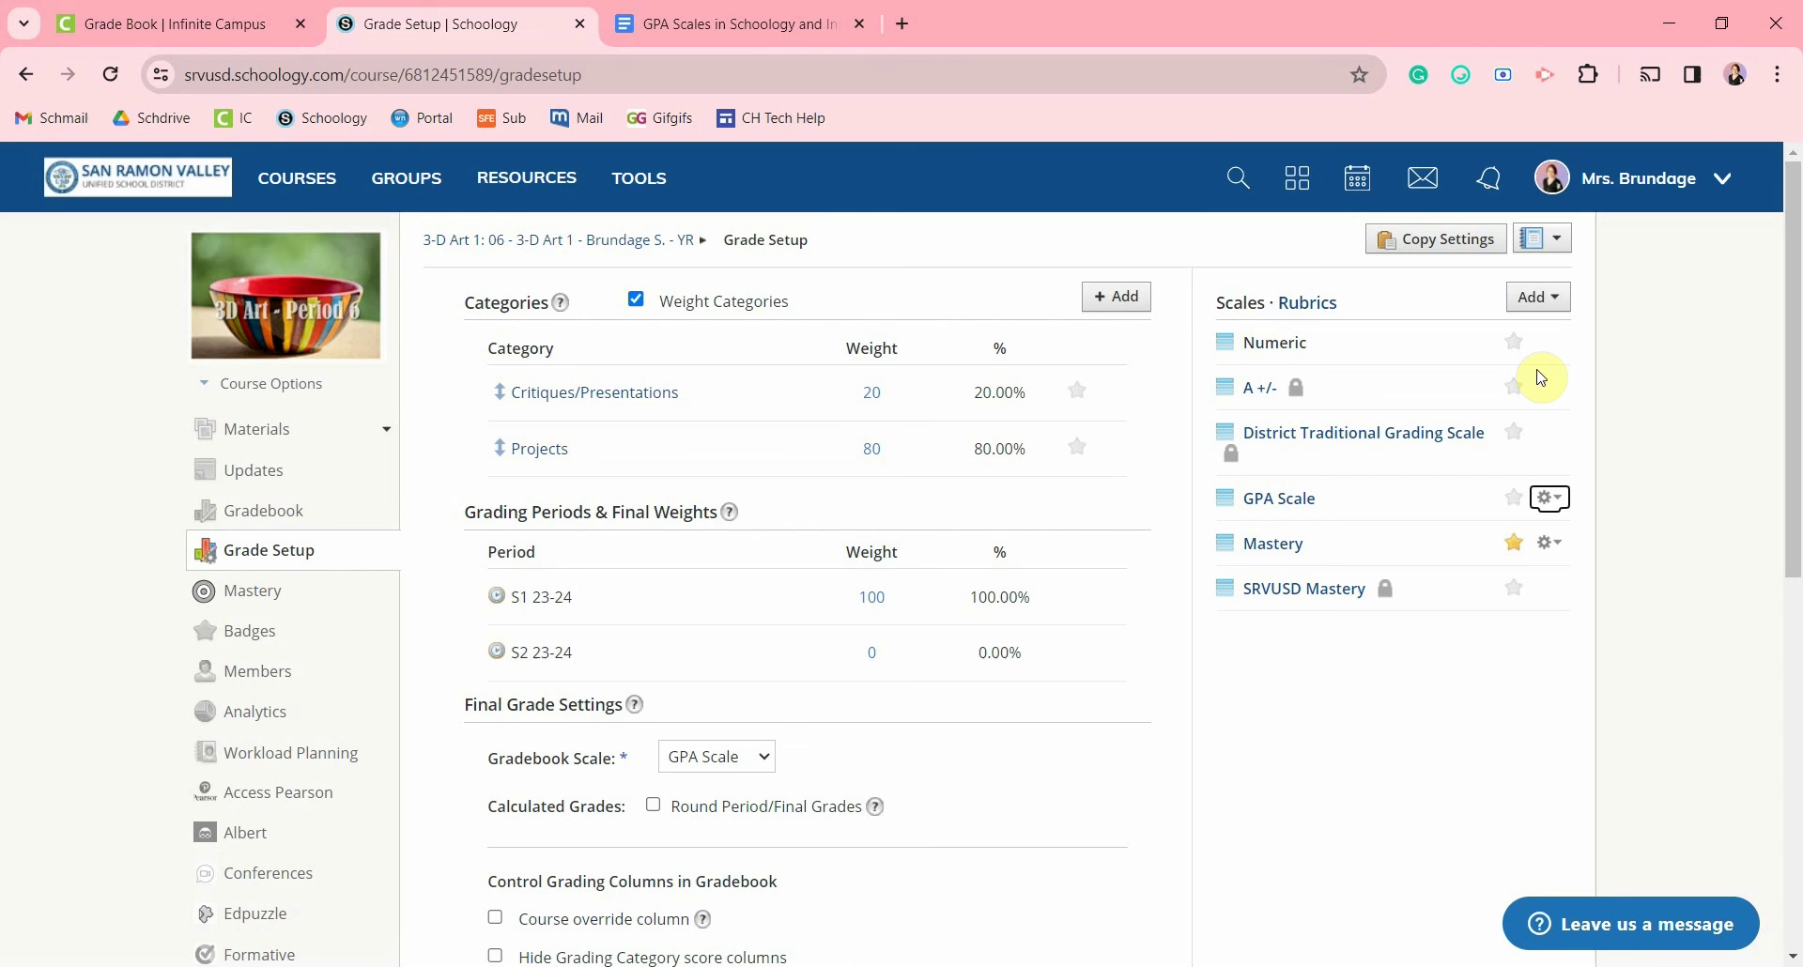
# Step: Create a new grading scale named 'GPA Scale v2' and add ten empty levels
pyautogui.click(1541, 303)
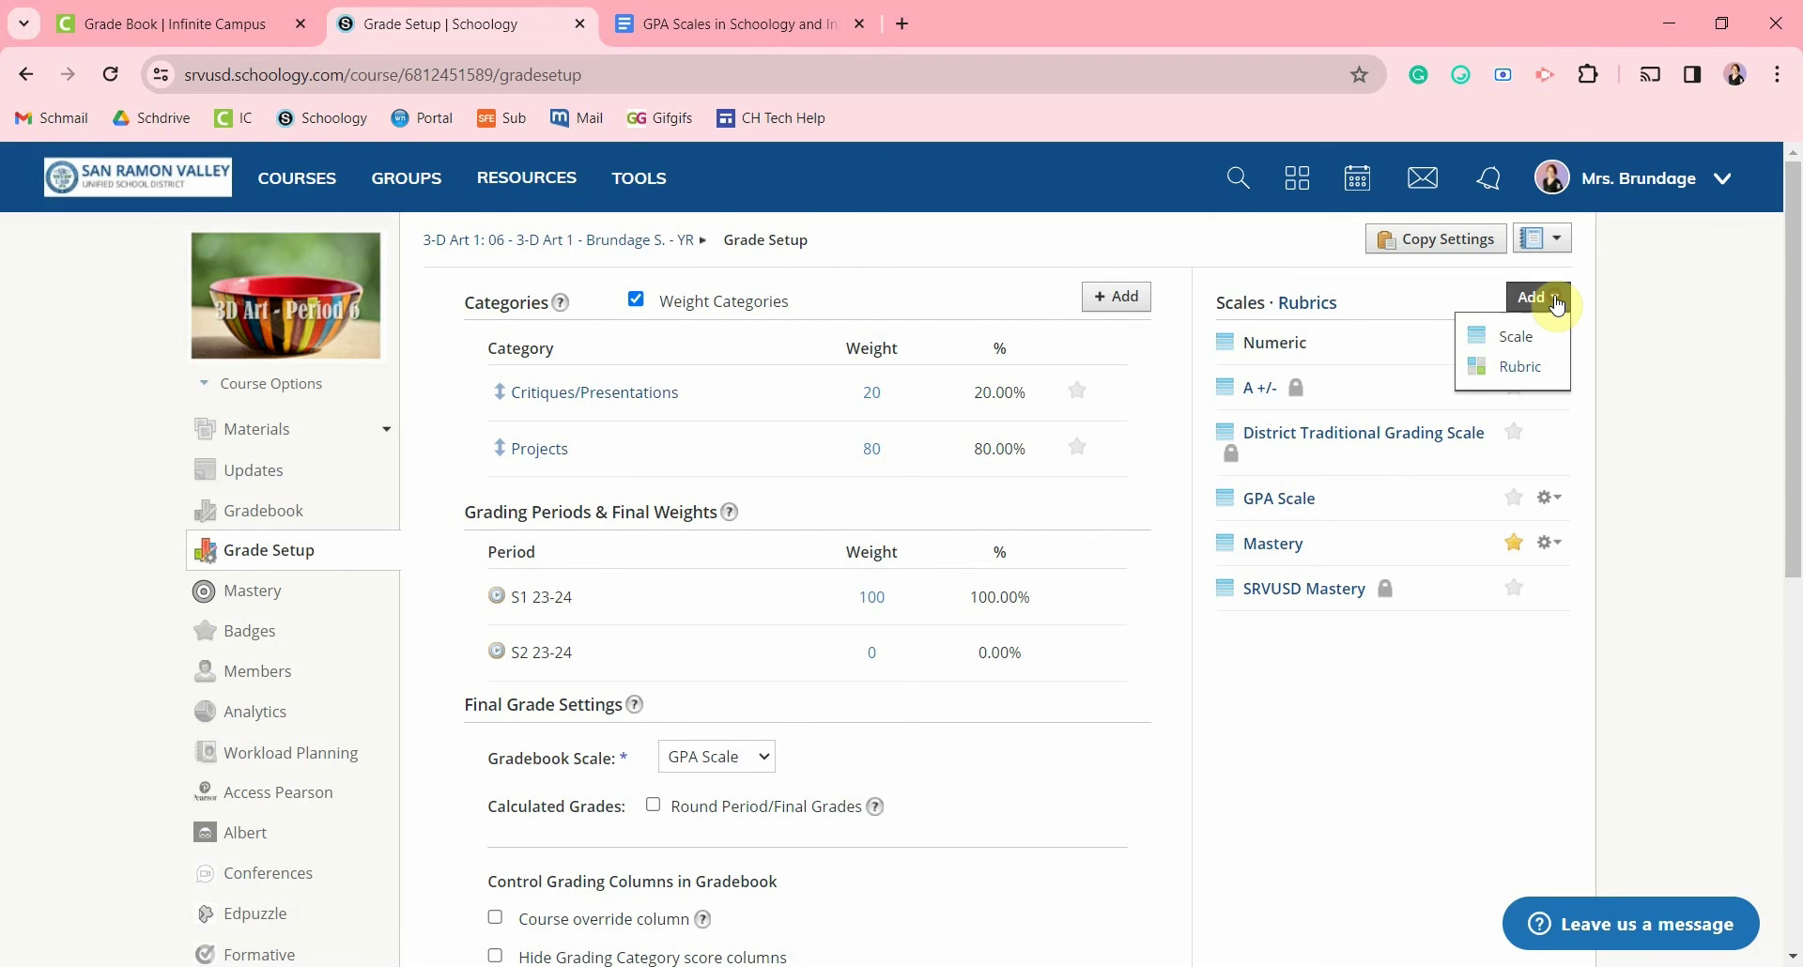
pyautogui.click(1518, 339)
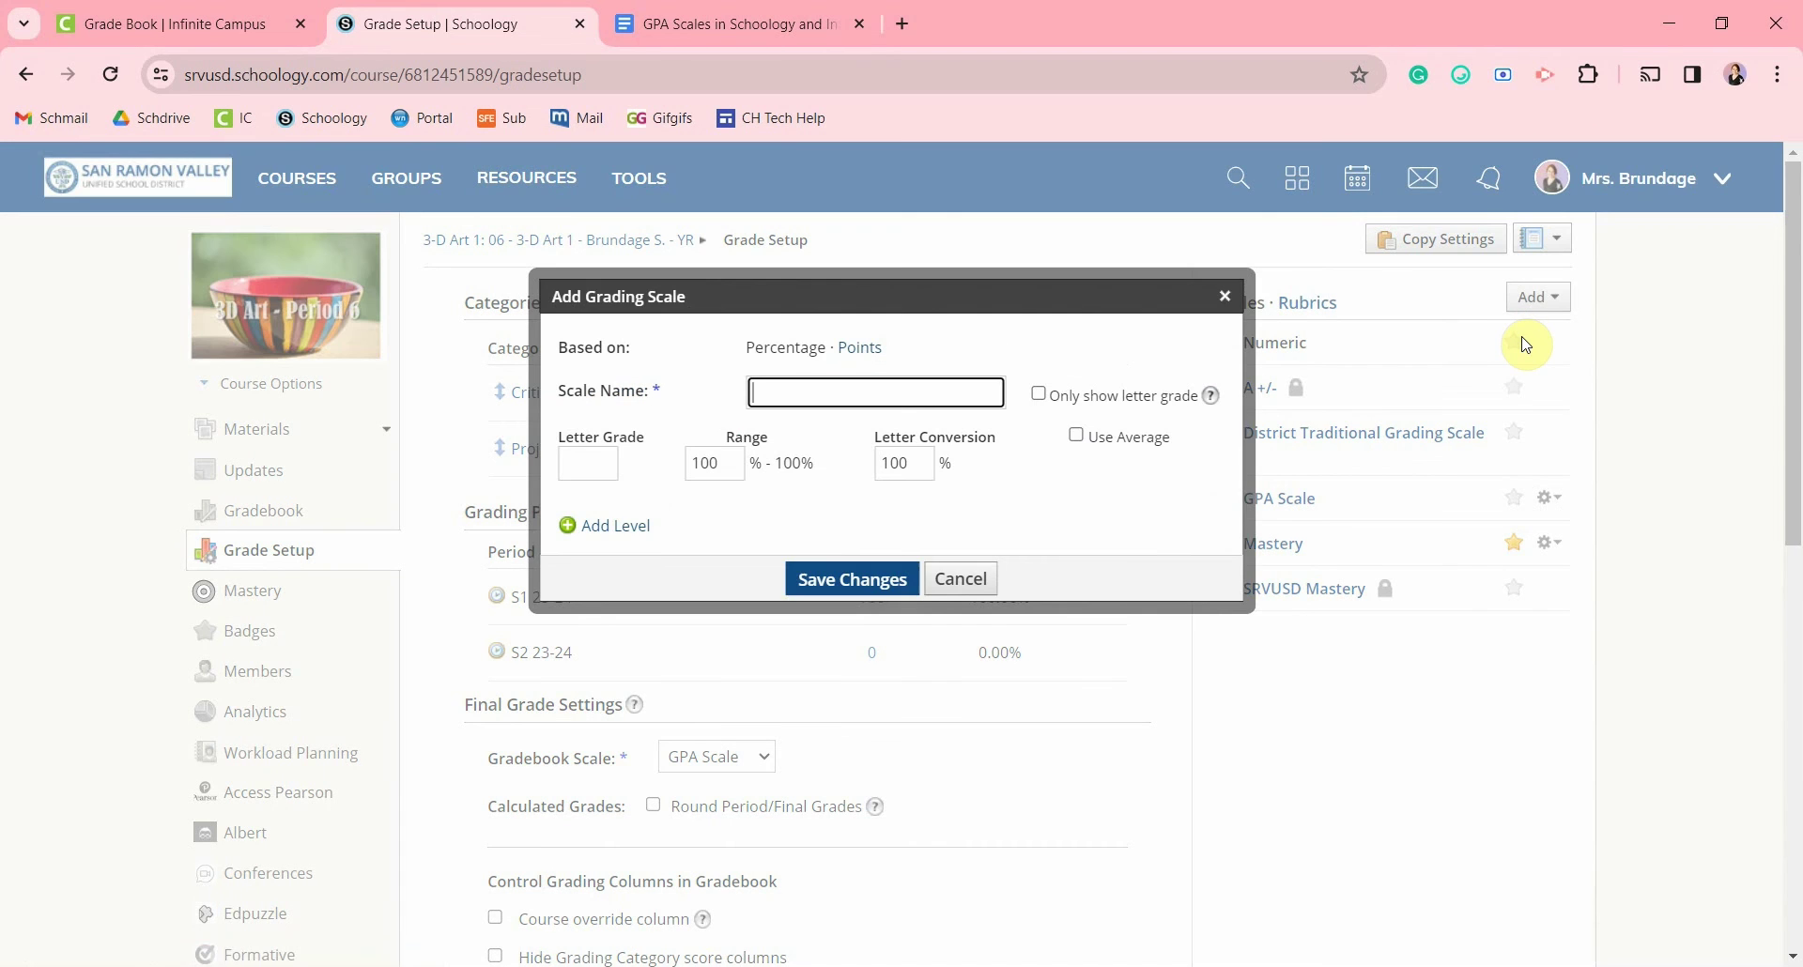
pyautogui.write('GPA Scale v2')
pyautogui.click(568, 532)
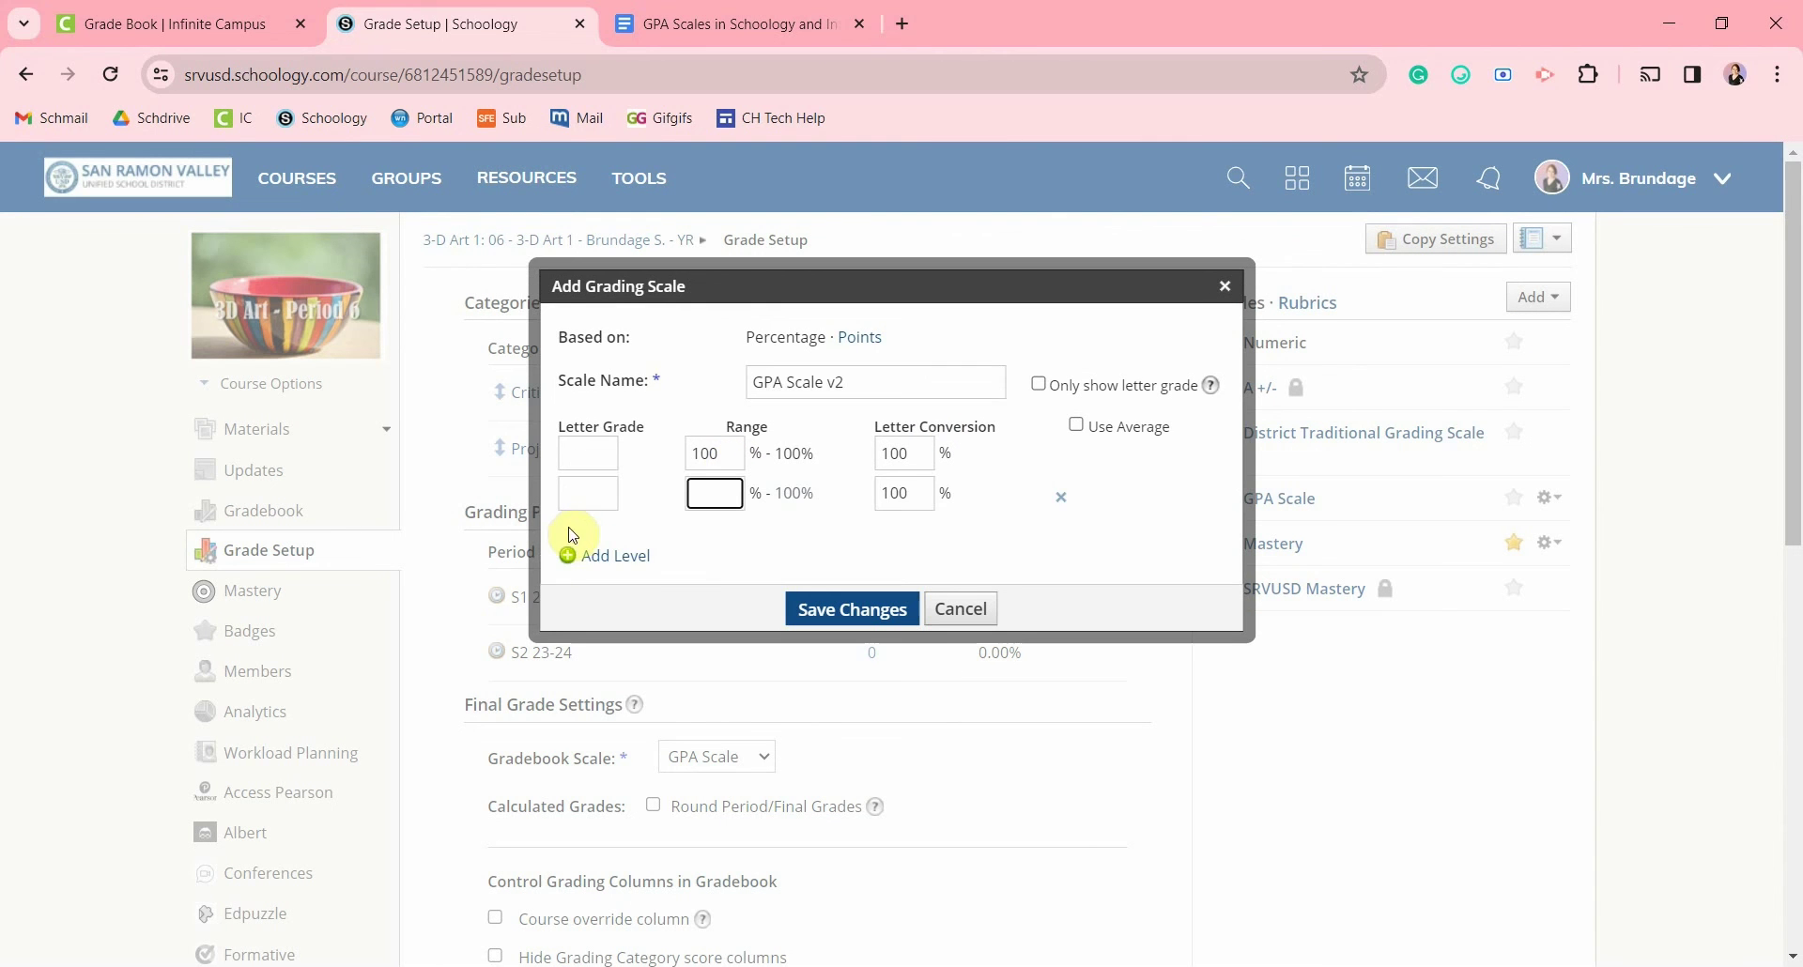
pyautogui.click(568, 559)
pyautogui.click(569, 587)
pyautogui.click(568, 618)
pyautogui.click(568, 648)
pyautogui.click(568, 678)
pyautogui.click(568, 705)
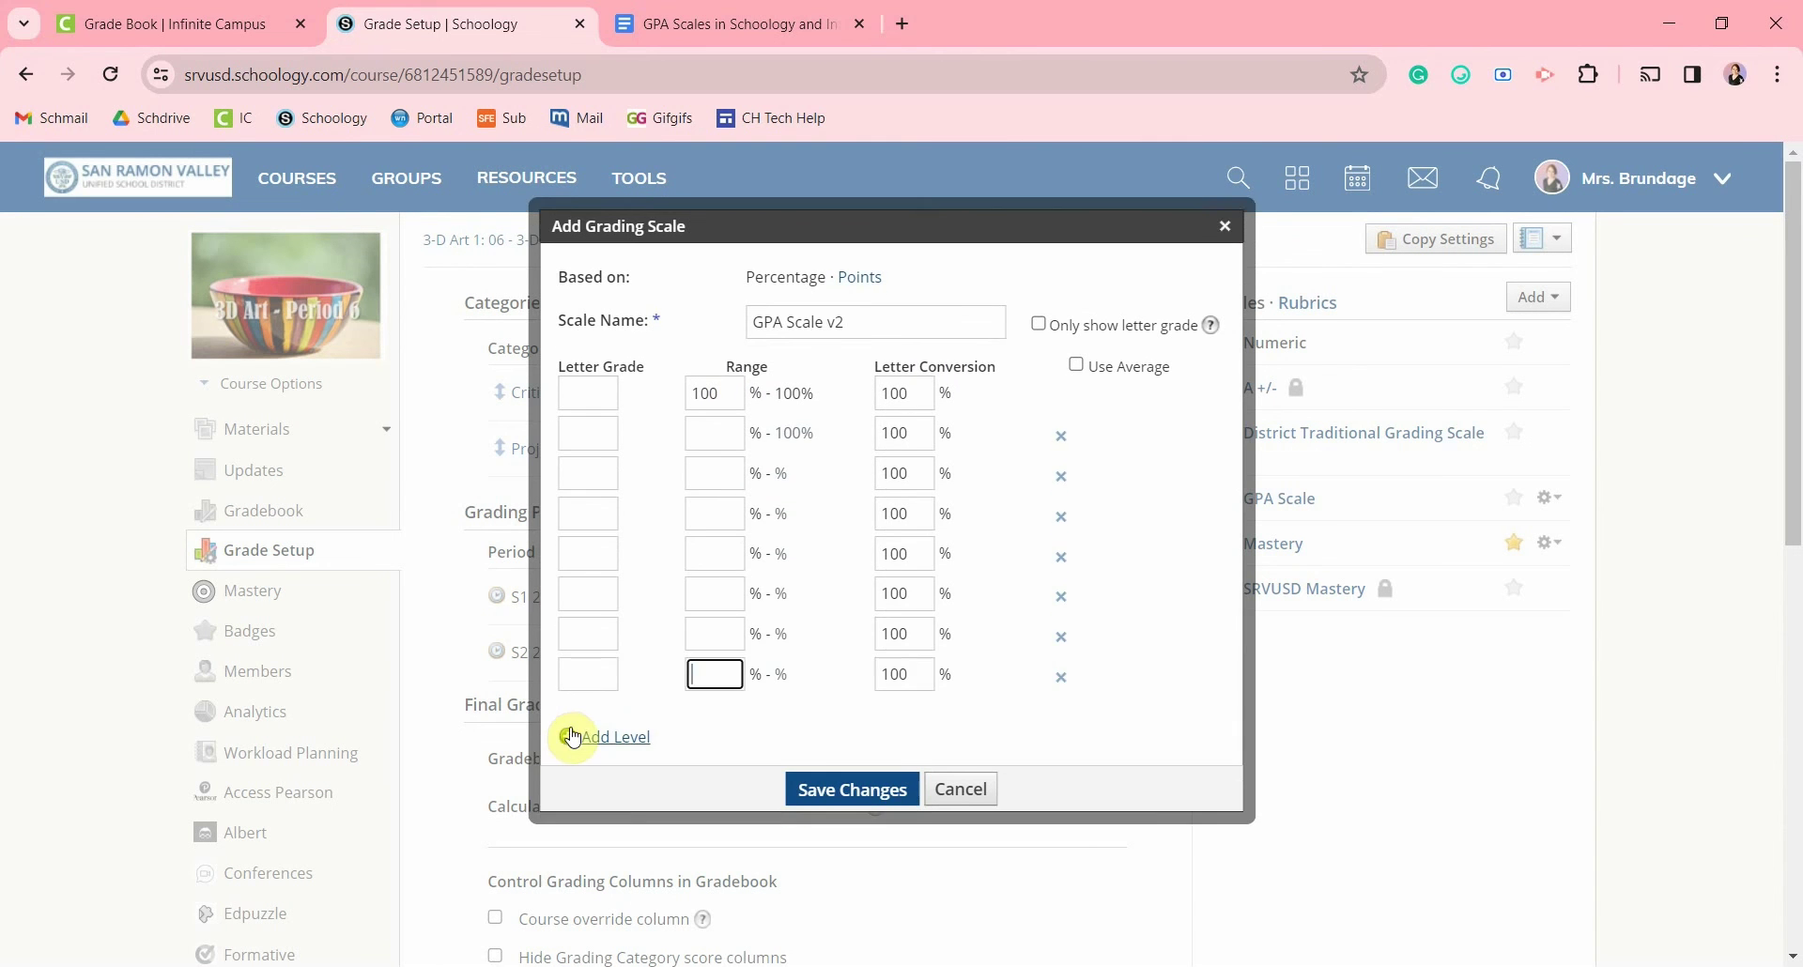
pyautogui.click(576, 737)
pyautogui.click(581, 766)
pyautogui.click(582, 762)
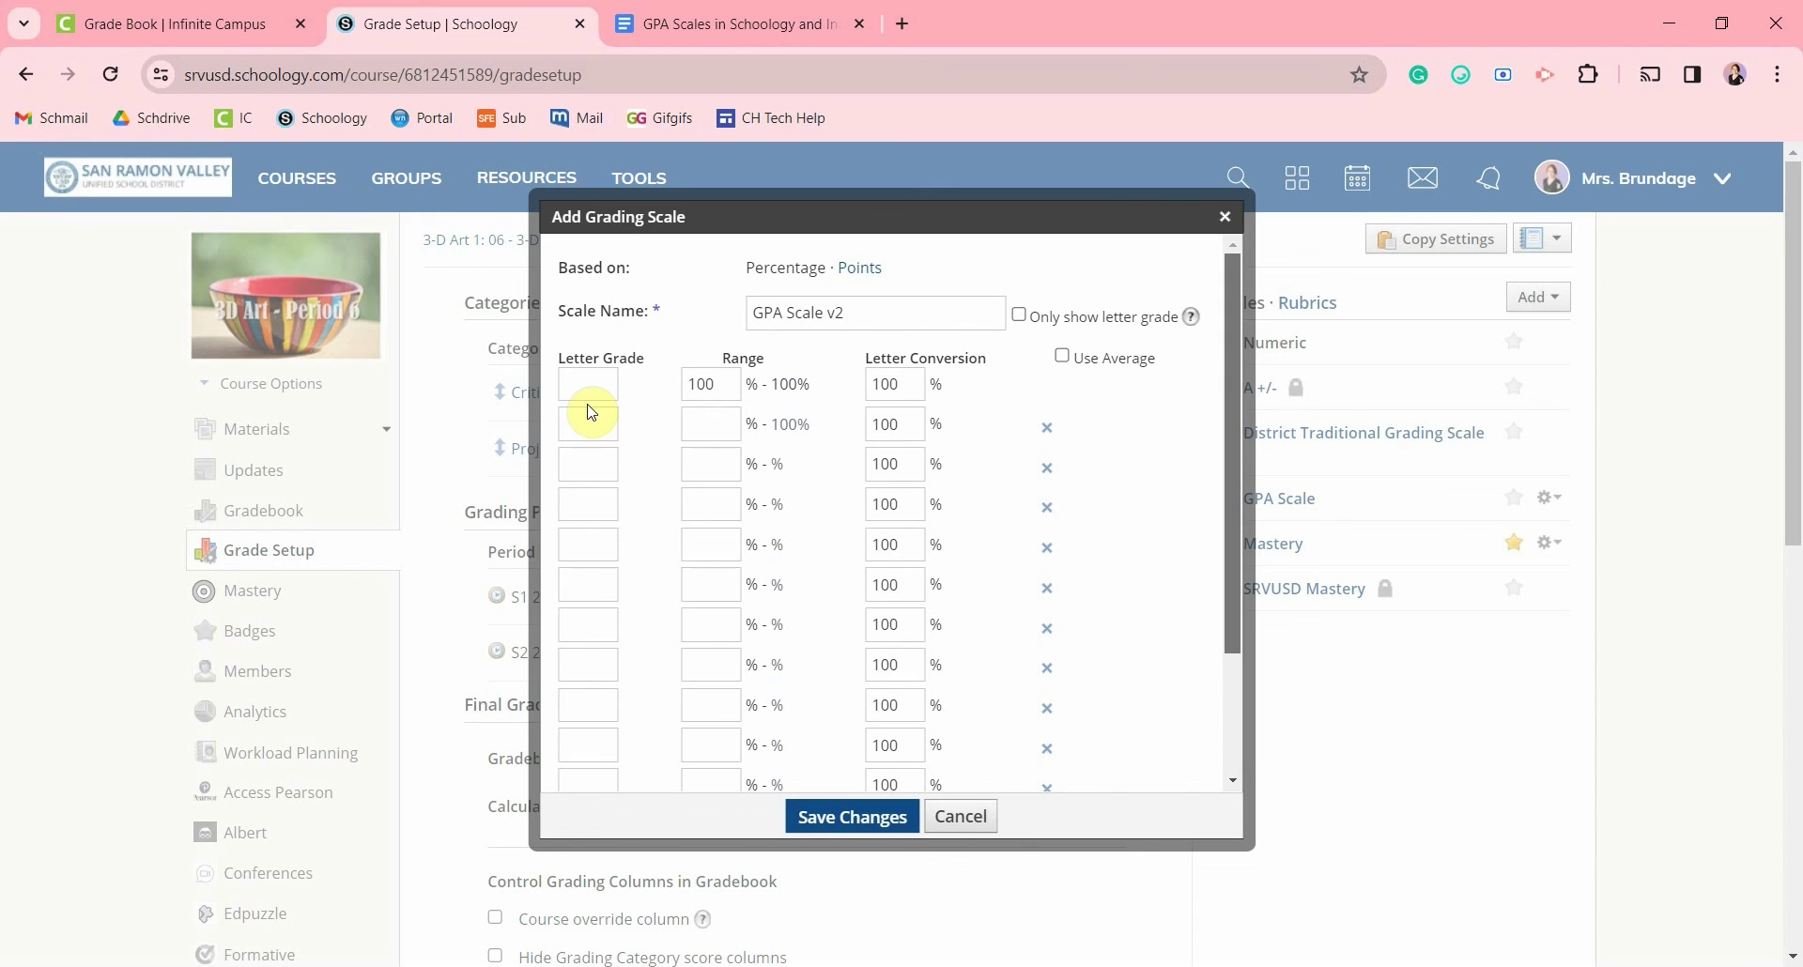
# Step: Label the first level A+ with a range starting at 94
pyautogui.click(590, 386)
pyautogui.write('A+')
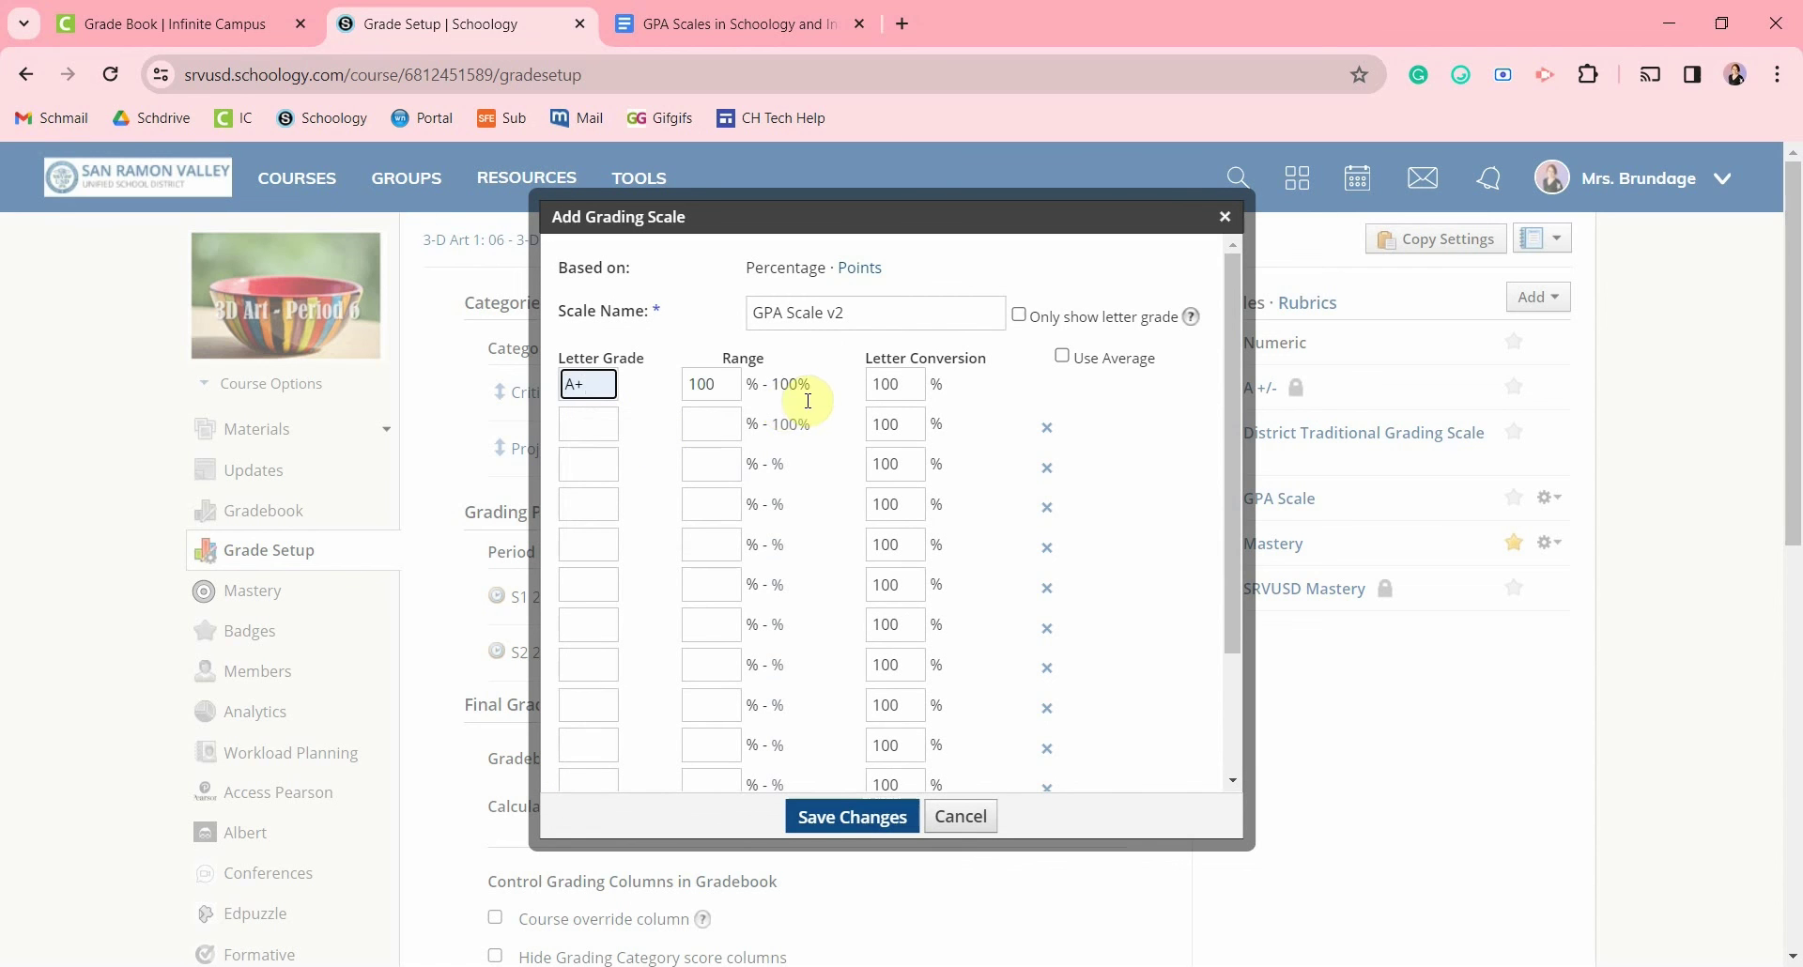
pyautogui.press('Tab')
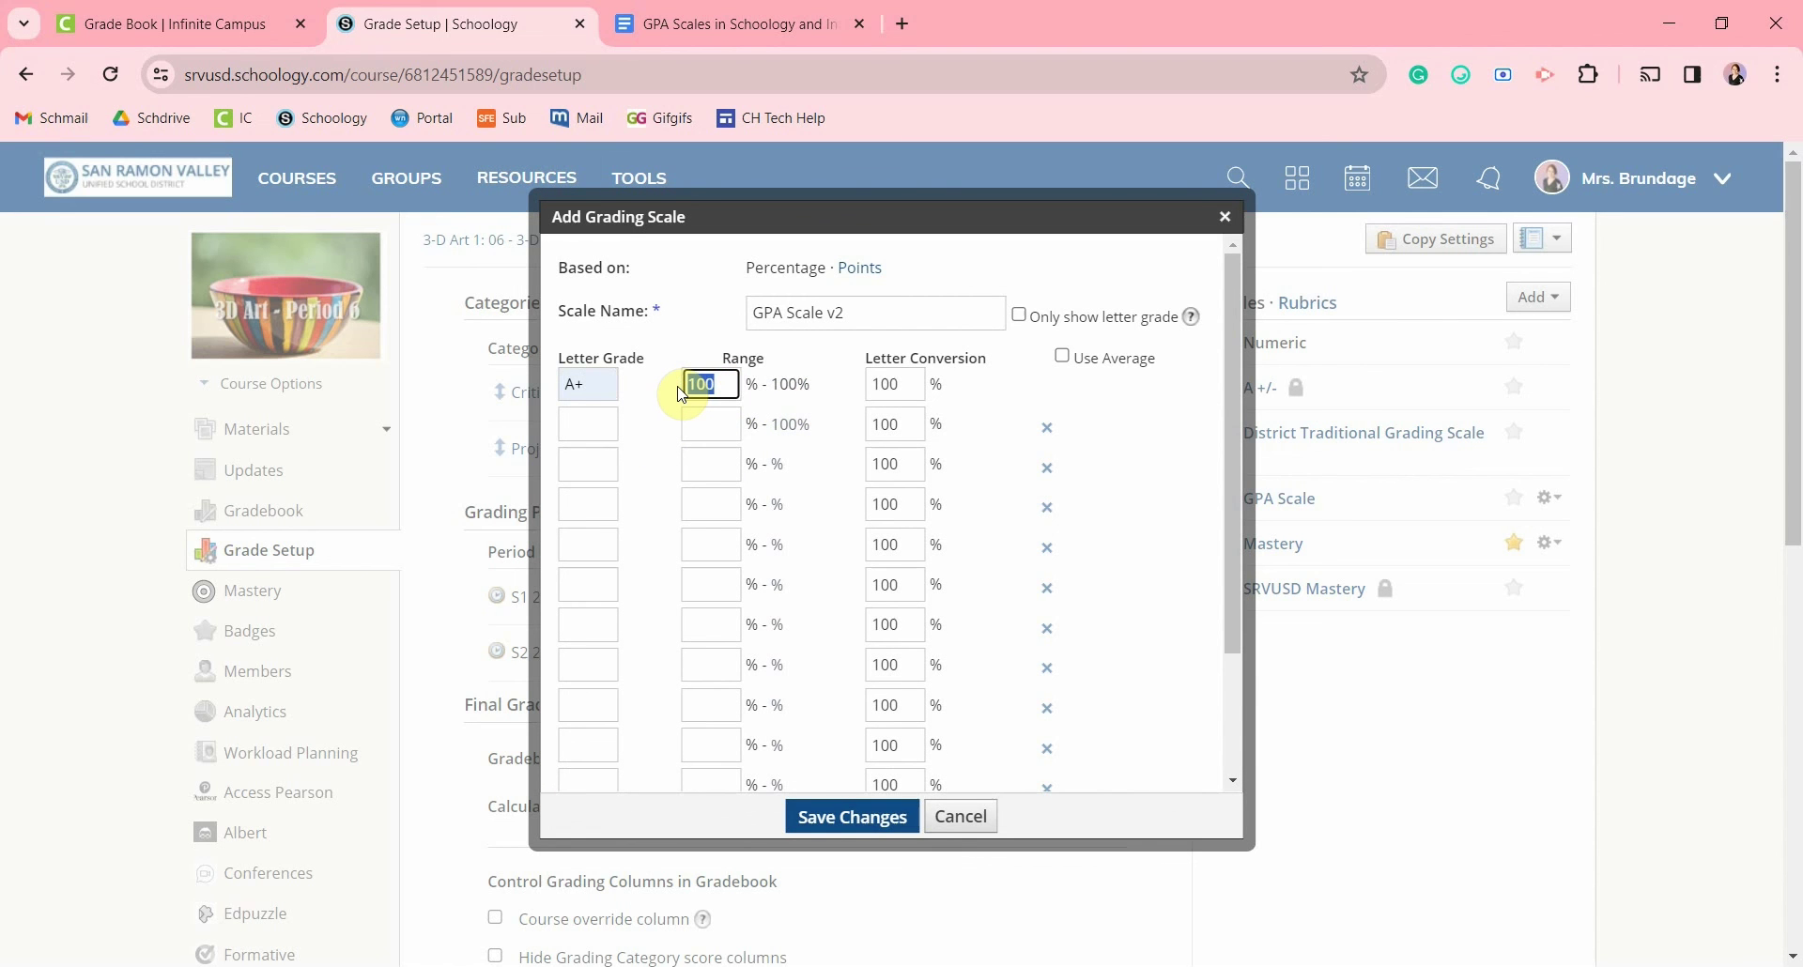
pyautogui.write('9')
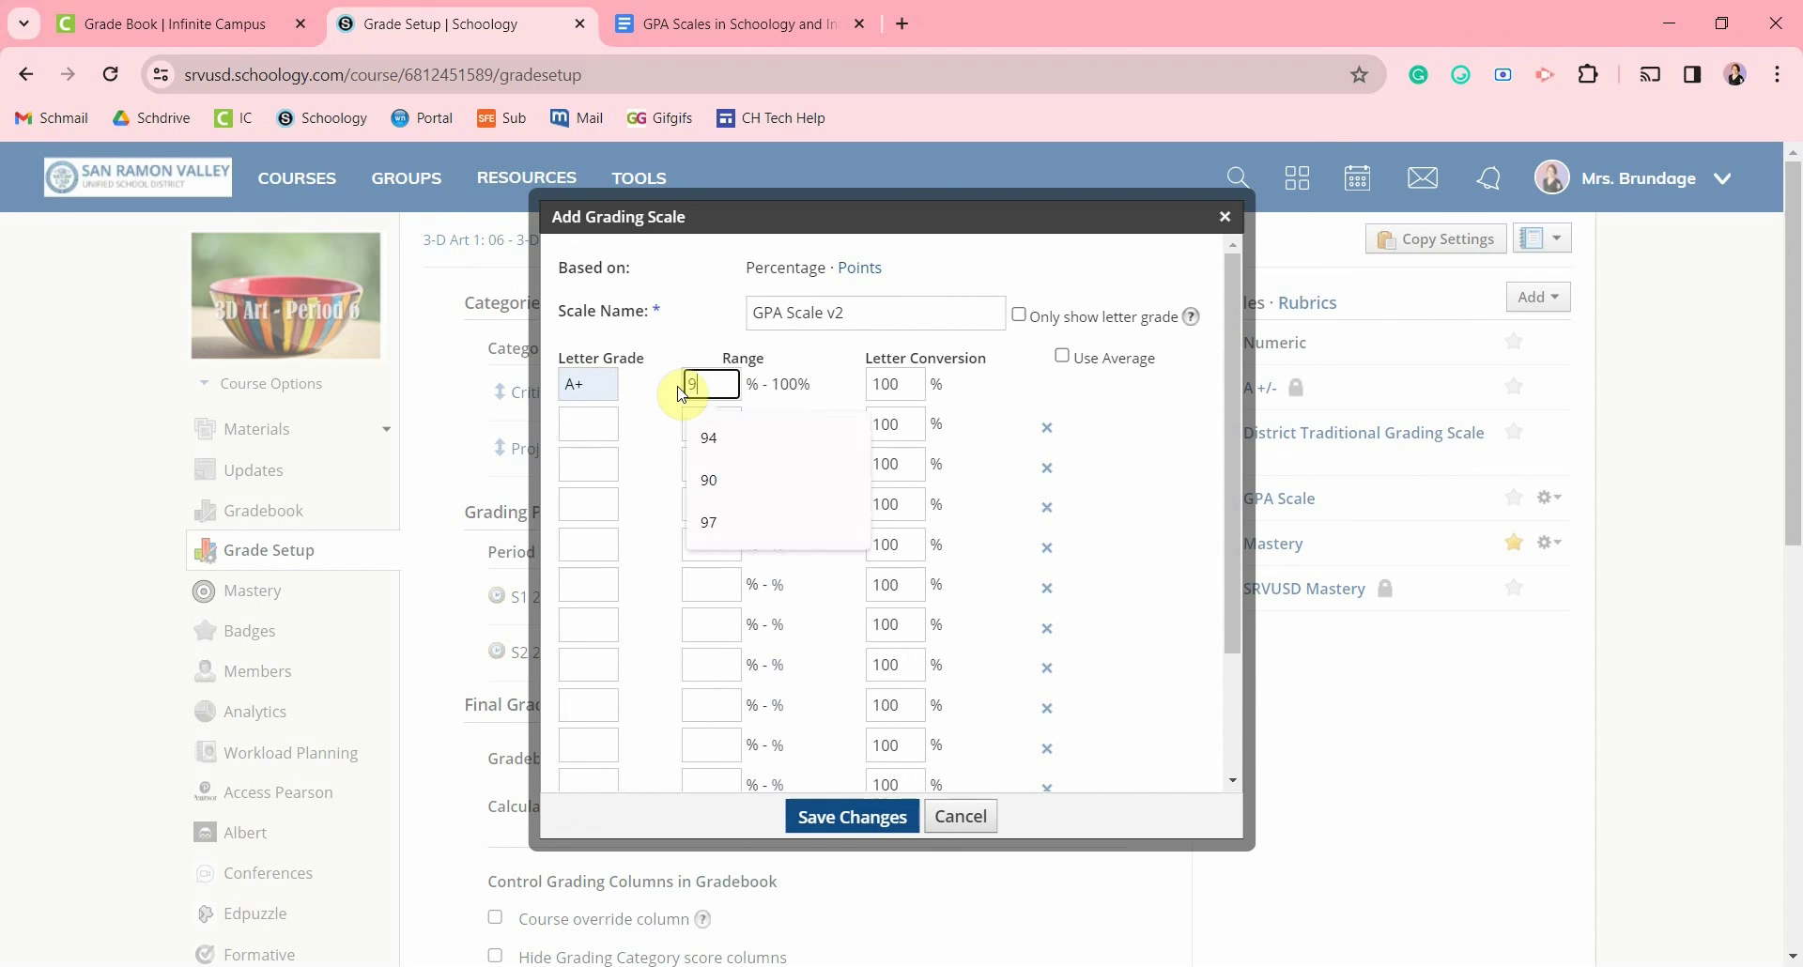
pyautogui.write('4')
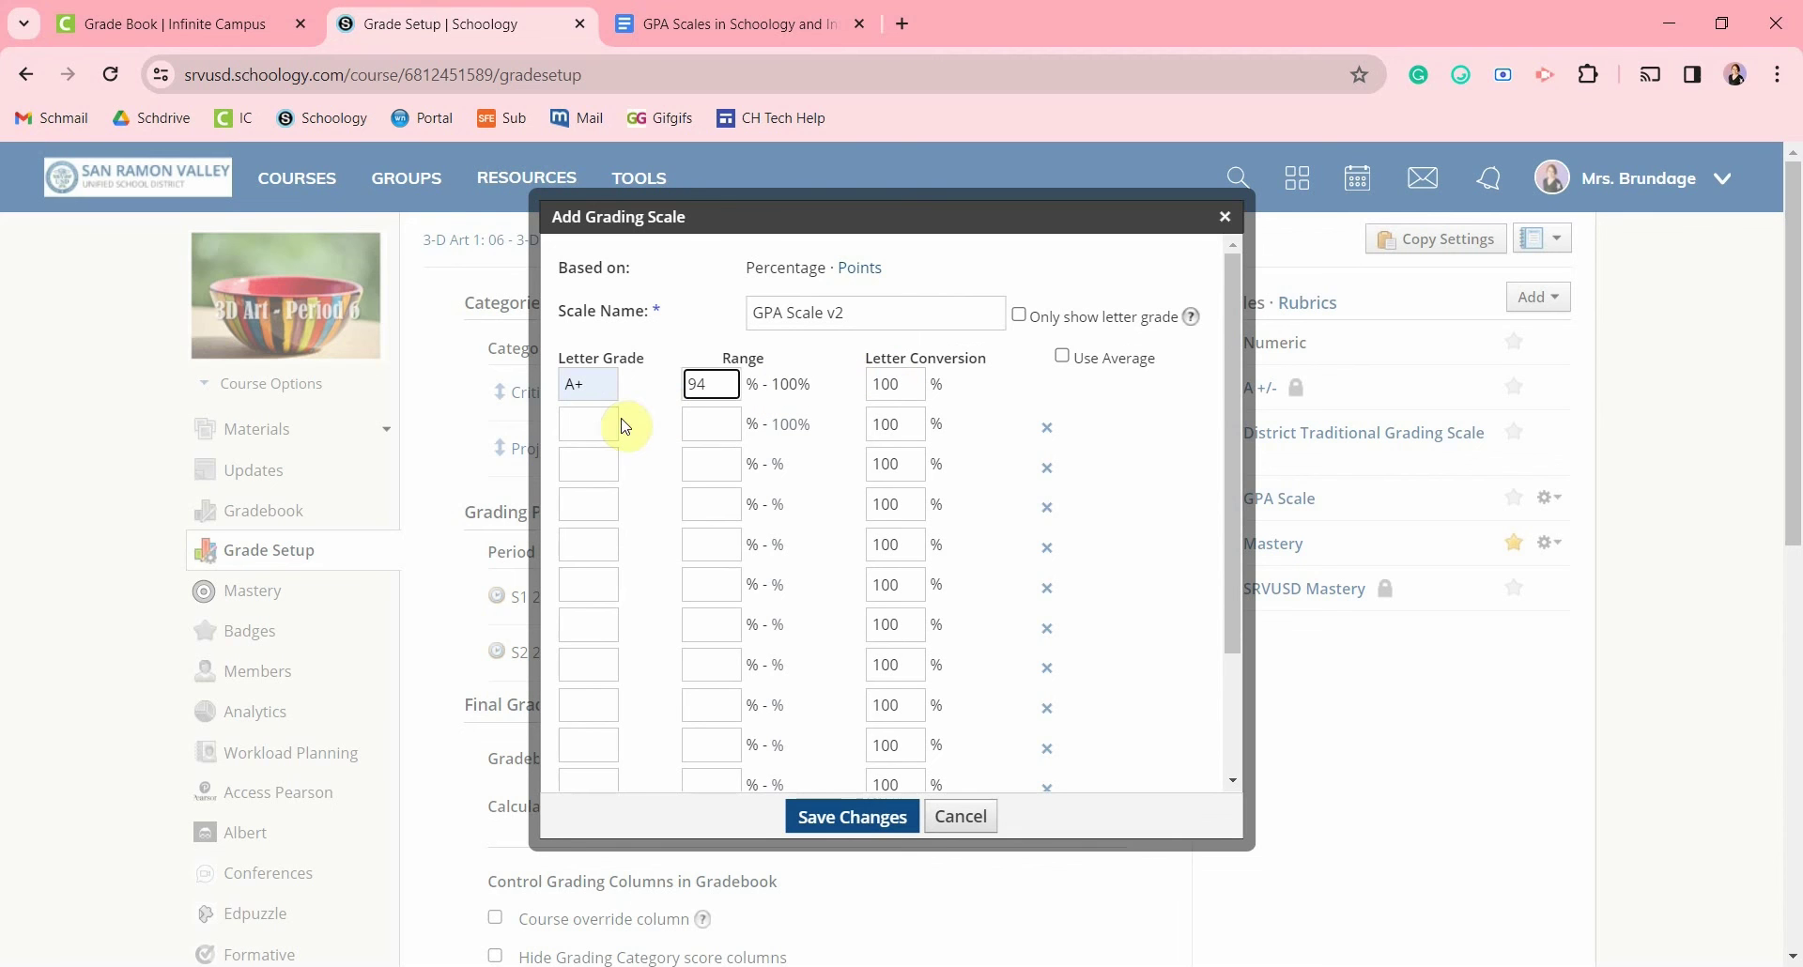
# Step: Enter grades A, A-, B+, B and B- with minimums 86, 80, 74, 66 and 60%
pyautogui.click(590, 424)
pyautogui.write('A')
pyautogui.press('Tab')
pyautogui.write('86')
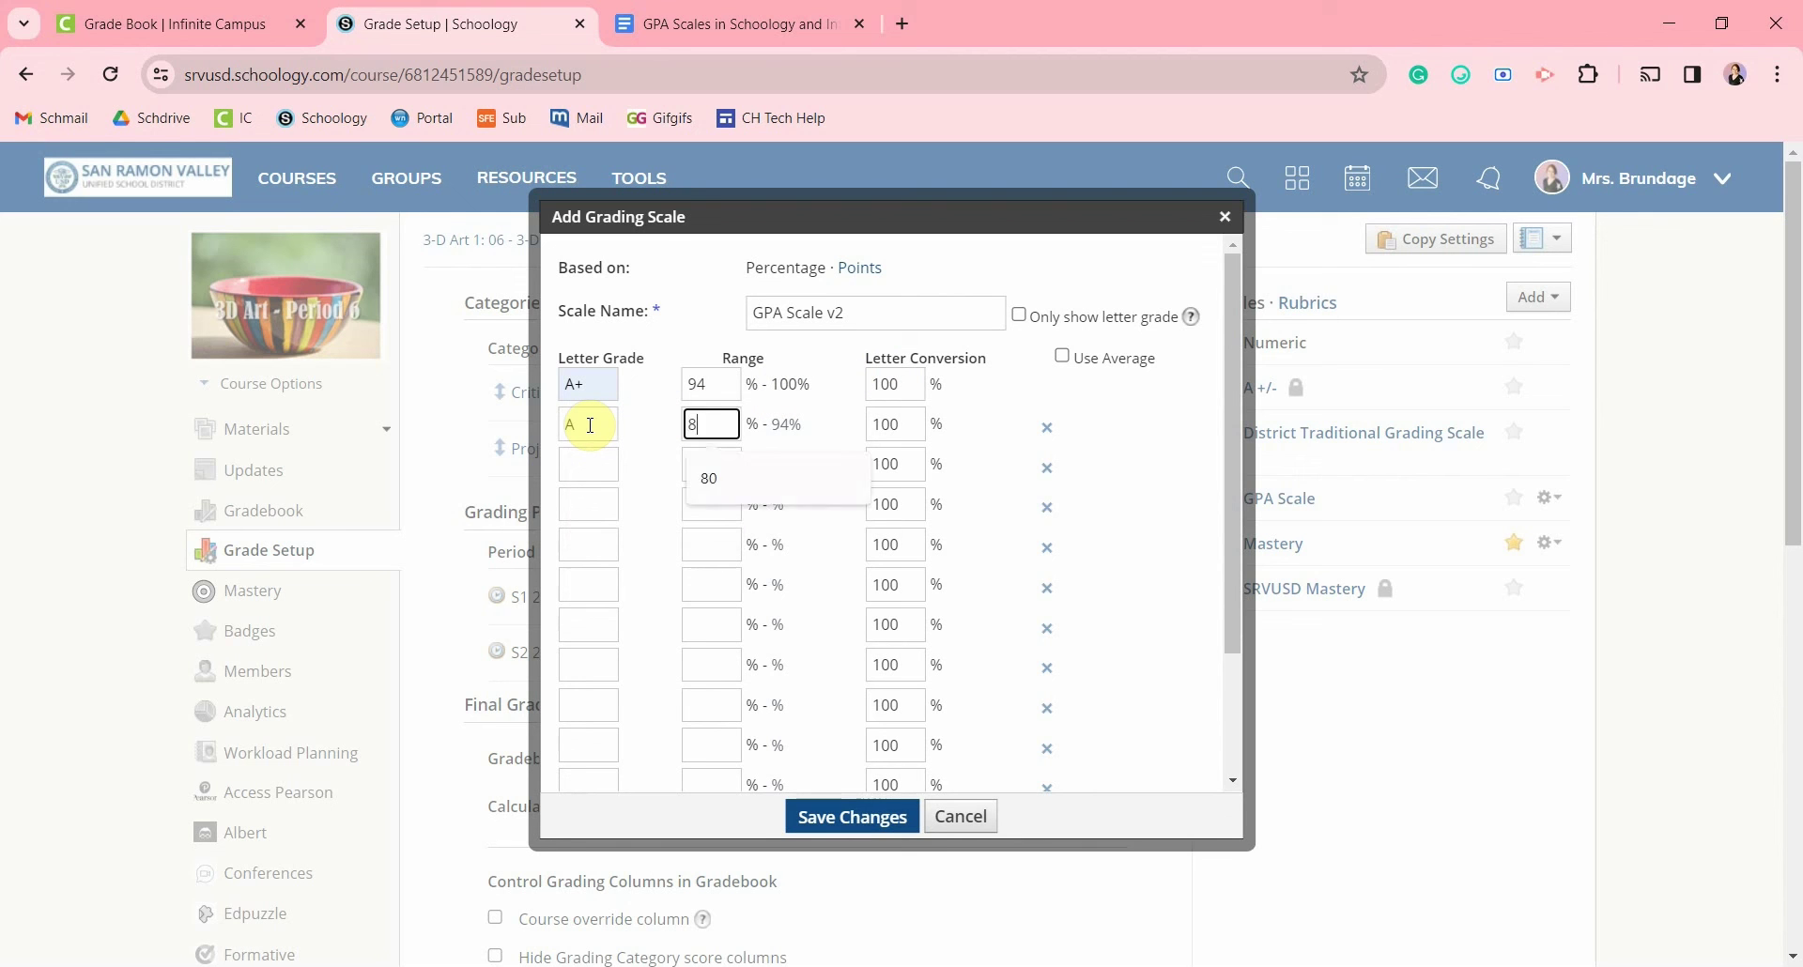
pyautogui.click(588, 464)
pyautogui.write('A-')
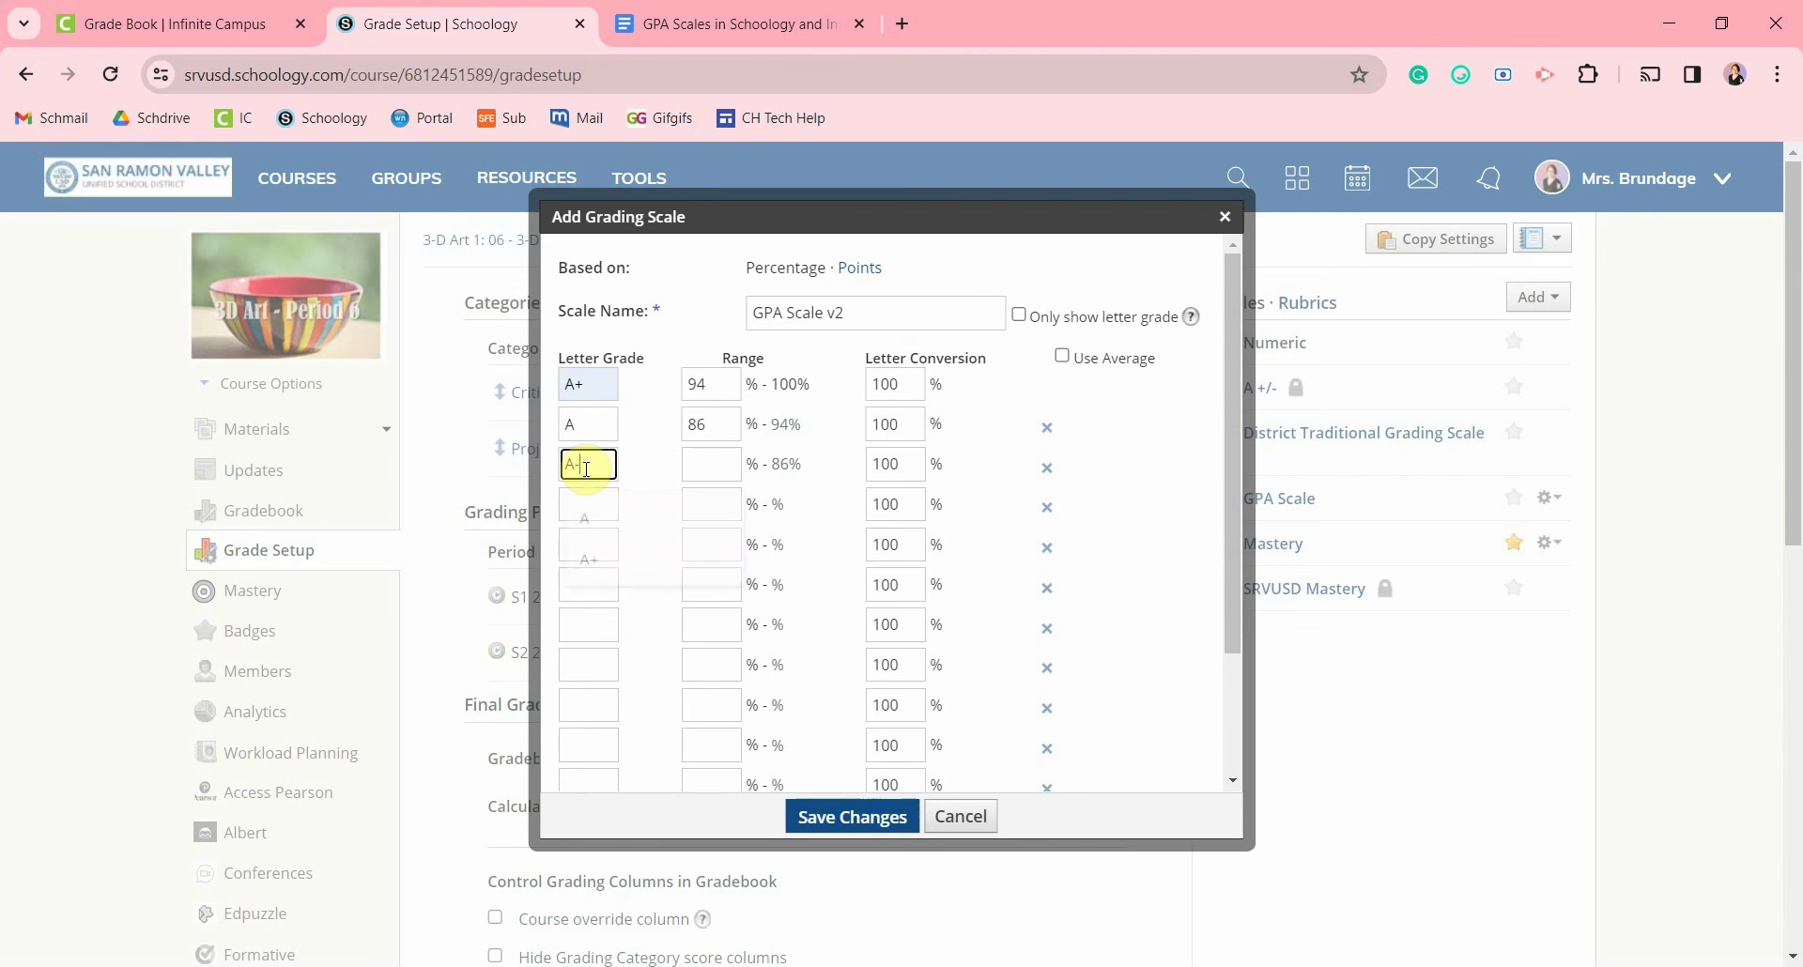
pyautogui.click(695, 464)
pyautogui.write('80')
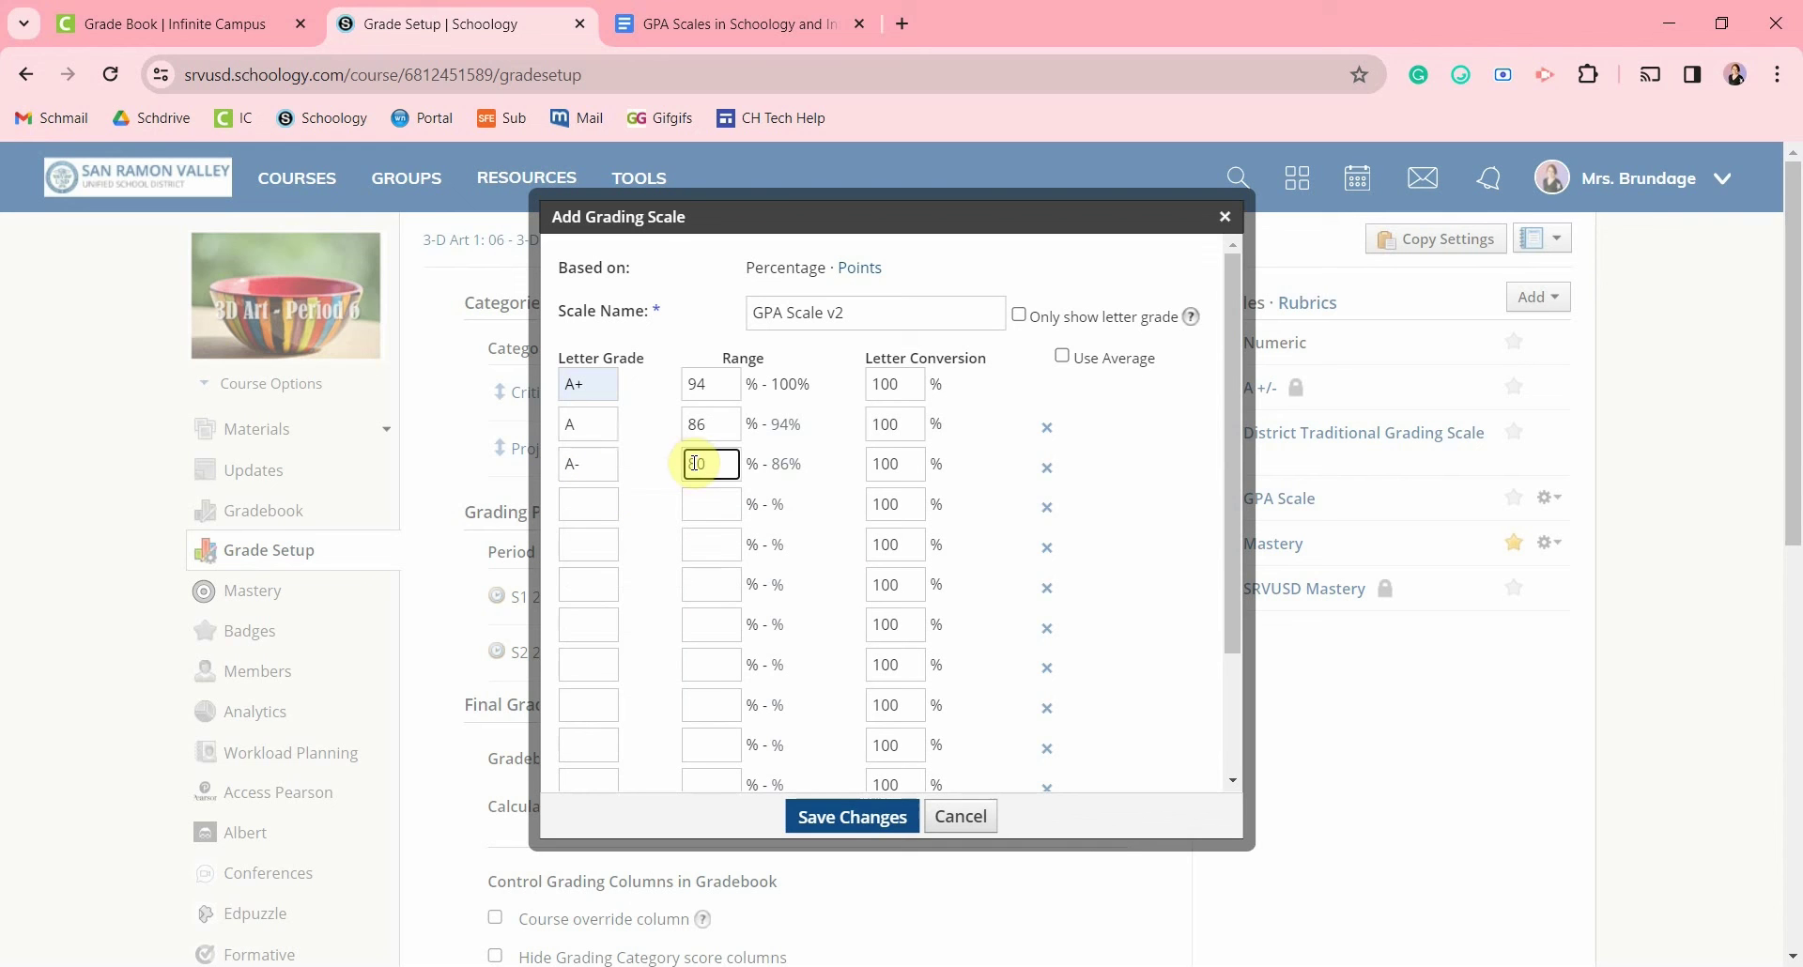
pyautogui.click(588, 505)
pyautogui.write('B+')
pyautogui.click(716, 506)
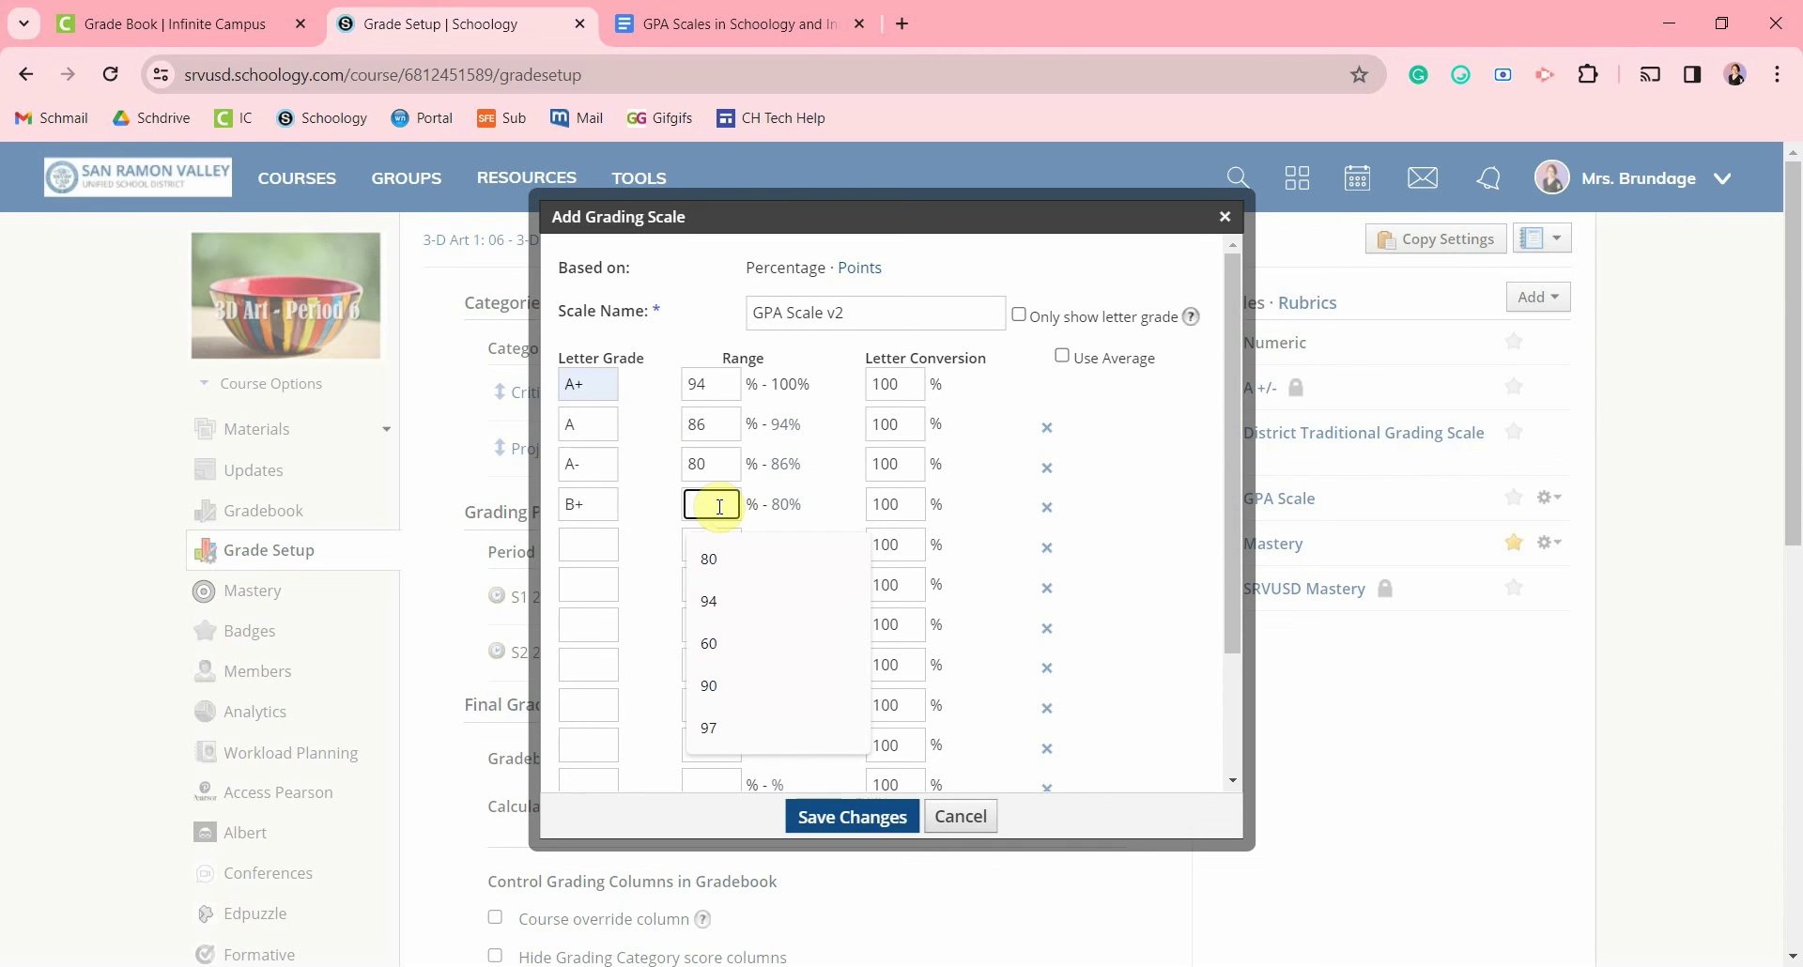
pyautogui.write('74')
pyautogui.click(592, 545)
pyautogui.write('B')
pyautogui.click(735, 546)
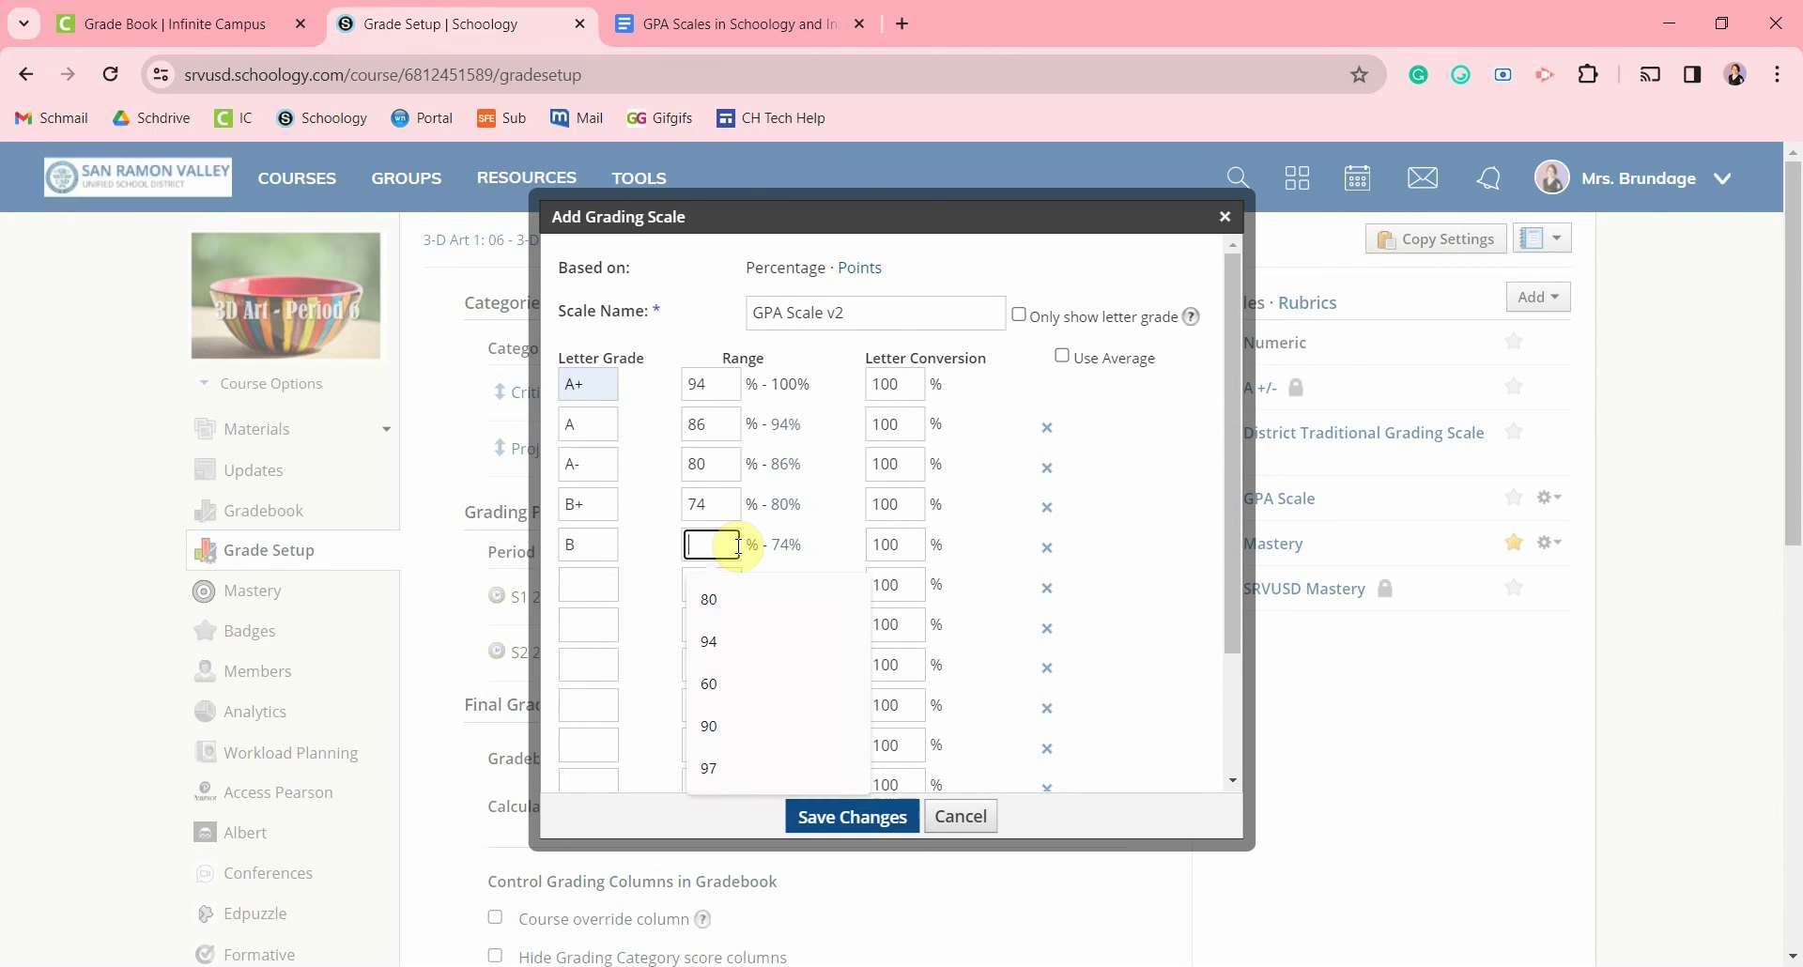
pyautogui.write('66')
pyautogui.click(592, 586)
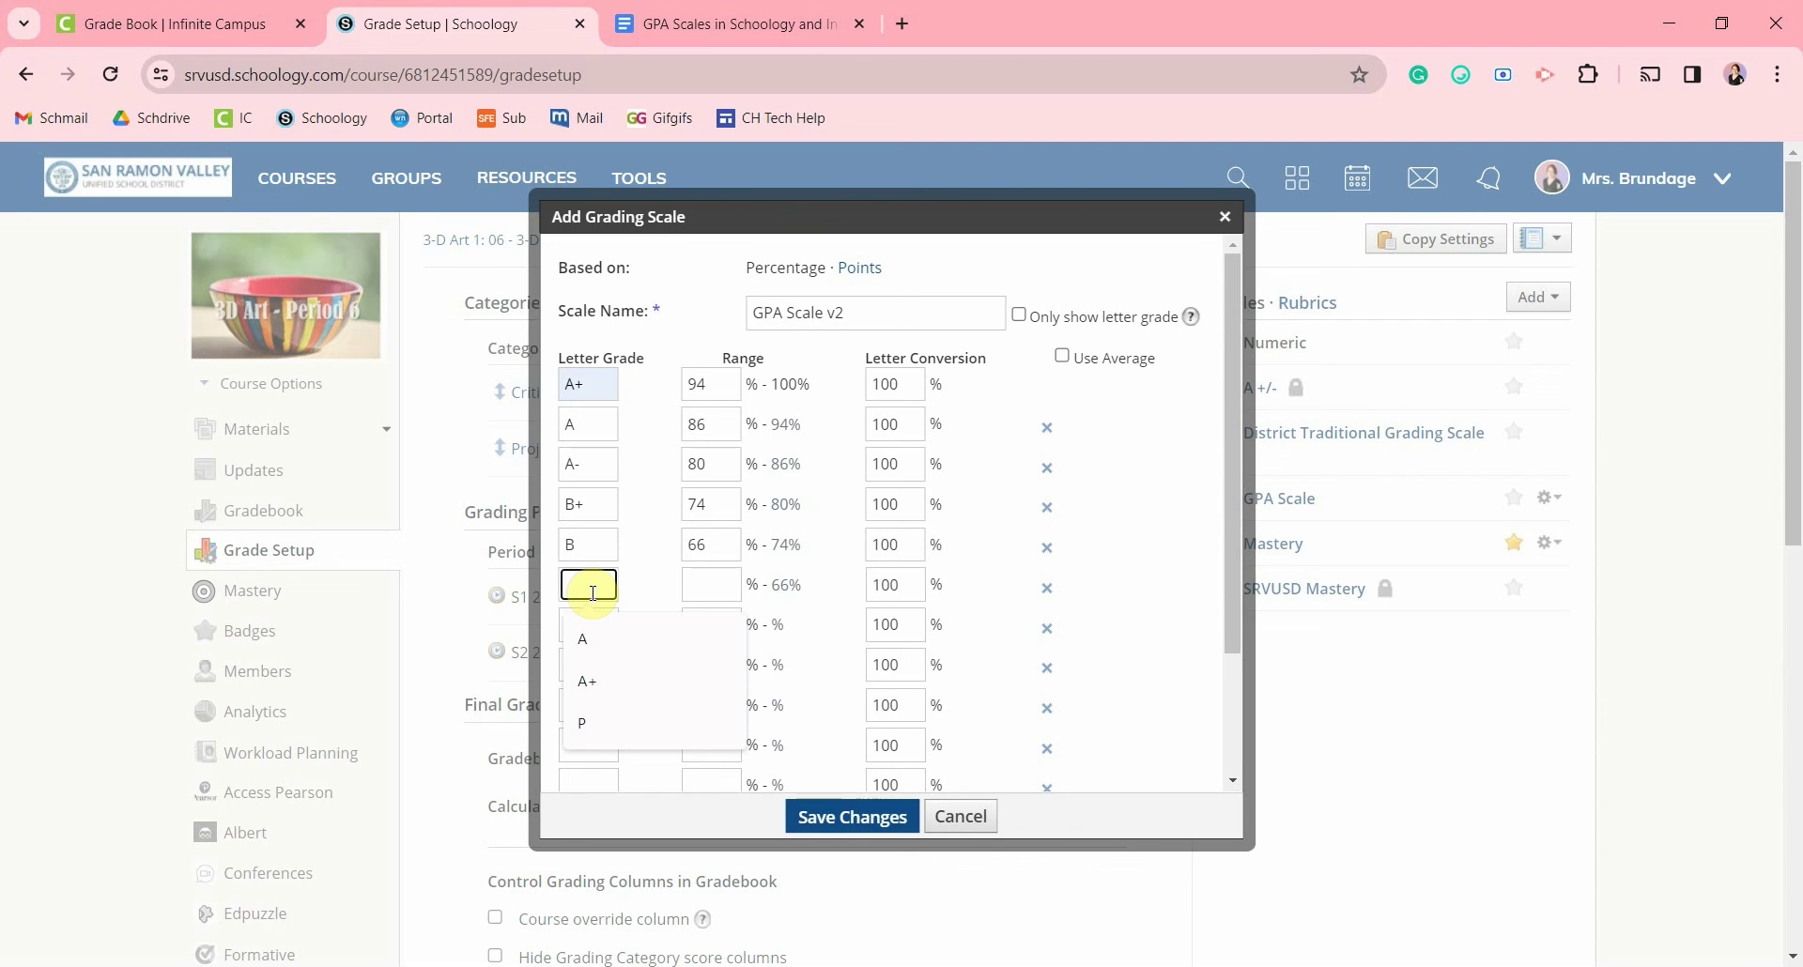
pyautogui.write('B-')
pyautogui.click(700, 585)
pyautogui.write('60')
# Step: Enter grades C+, C and C- with minimums 54, 46 and 40%
pyautogui.click(574, 615)
pyautogui.write('C')
pyautogui.scroll(-1, 574, 608)
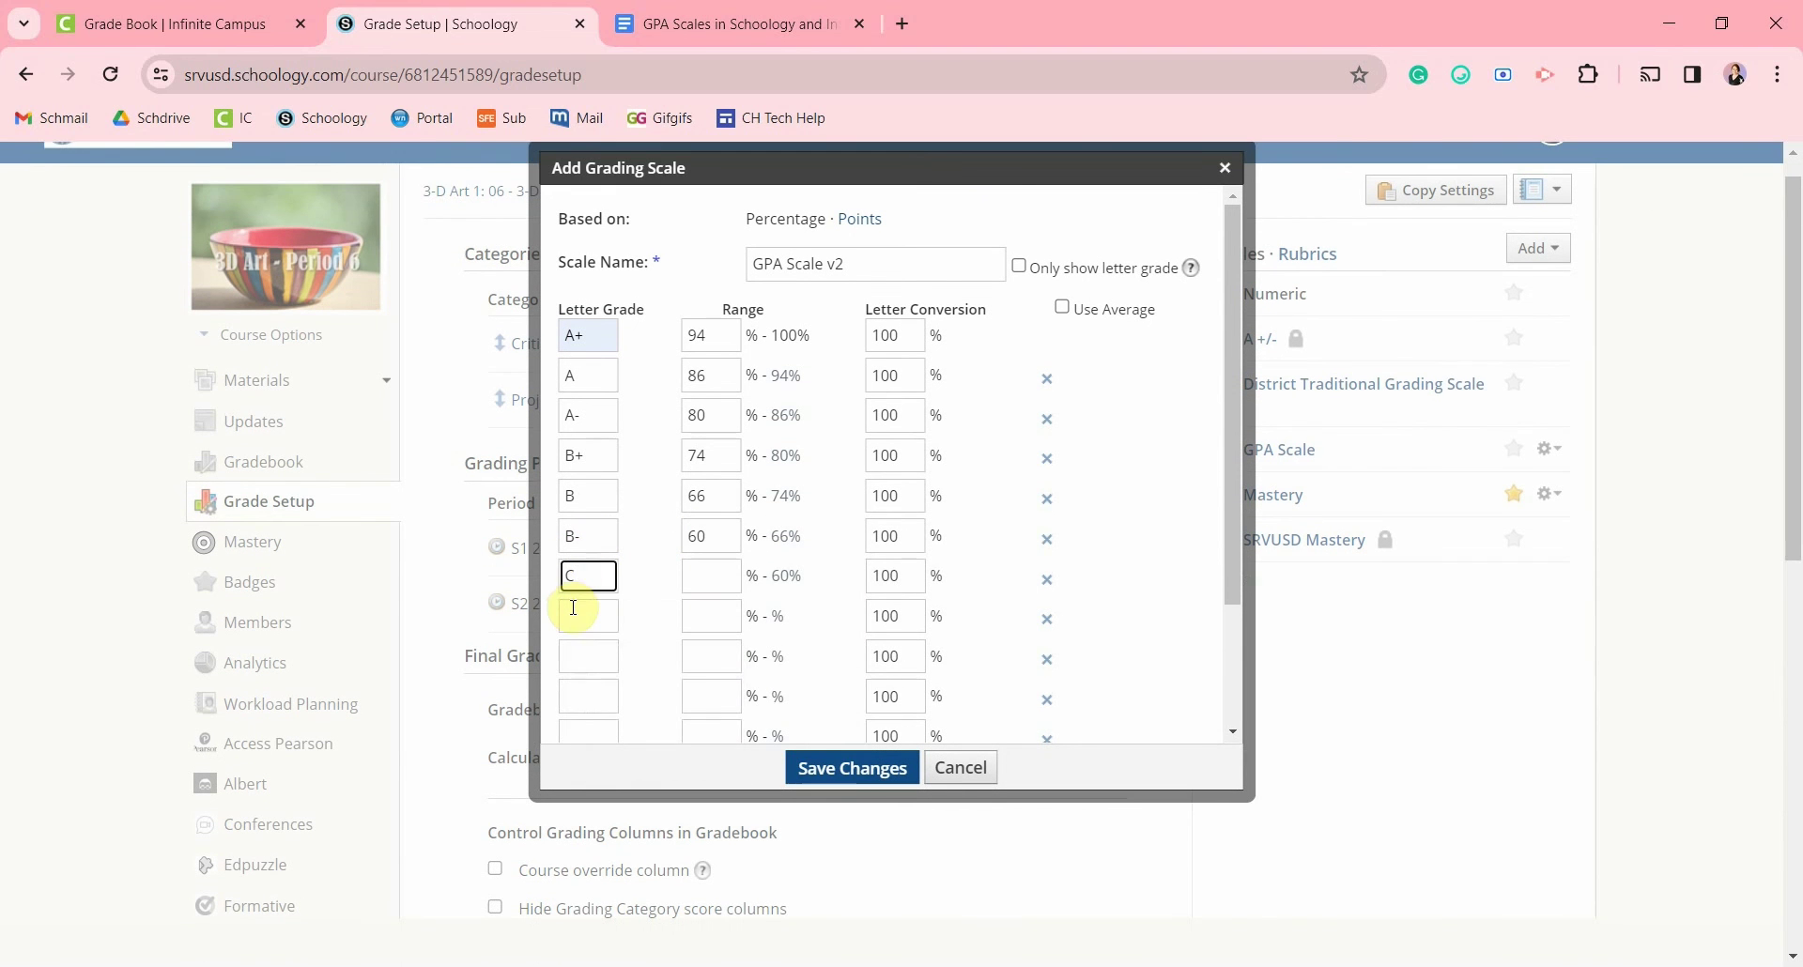
pyautogui.write('+')
pyautogui.click(719, 579)
pyautogui.write('54')
pyautogui.click(599, 616)
pyautogui.write('C')
pyautogui.scroll(-1, 608, 615)
pyautogui.click(711, 575)
pyautogui.write('46')
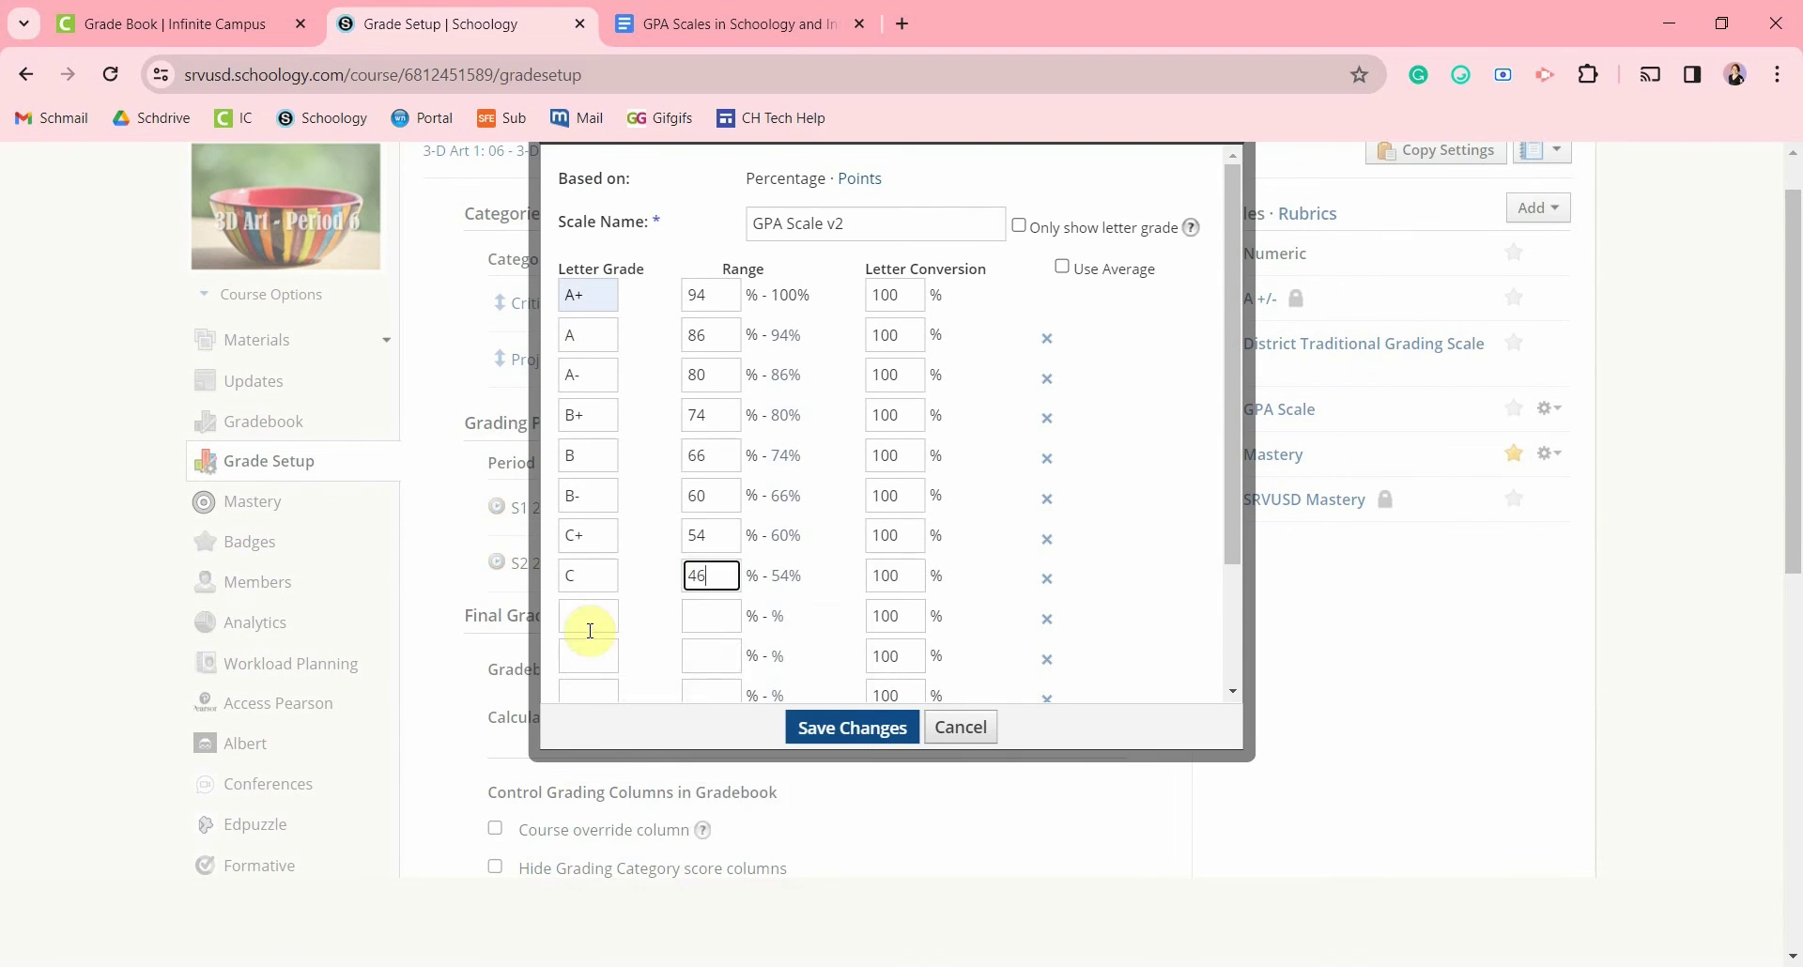
pyautogui.click(589, 630)
pyautogui.write('C-')
pyautogui.scroll(-1, 589, 622)
pyautogui.click(711, 576)
pyautogui.write('40')
# Step: Enter grades D+, D, D- and F with minimums 34, 26, 20 and 0%
pyautogui.click(593, 617)
pyautogui.write('D+')
pyautogui.scroll(-1, 598, 620)
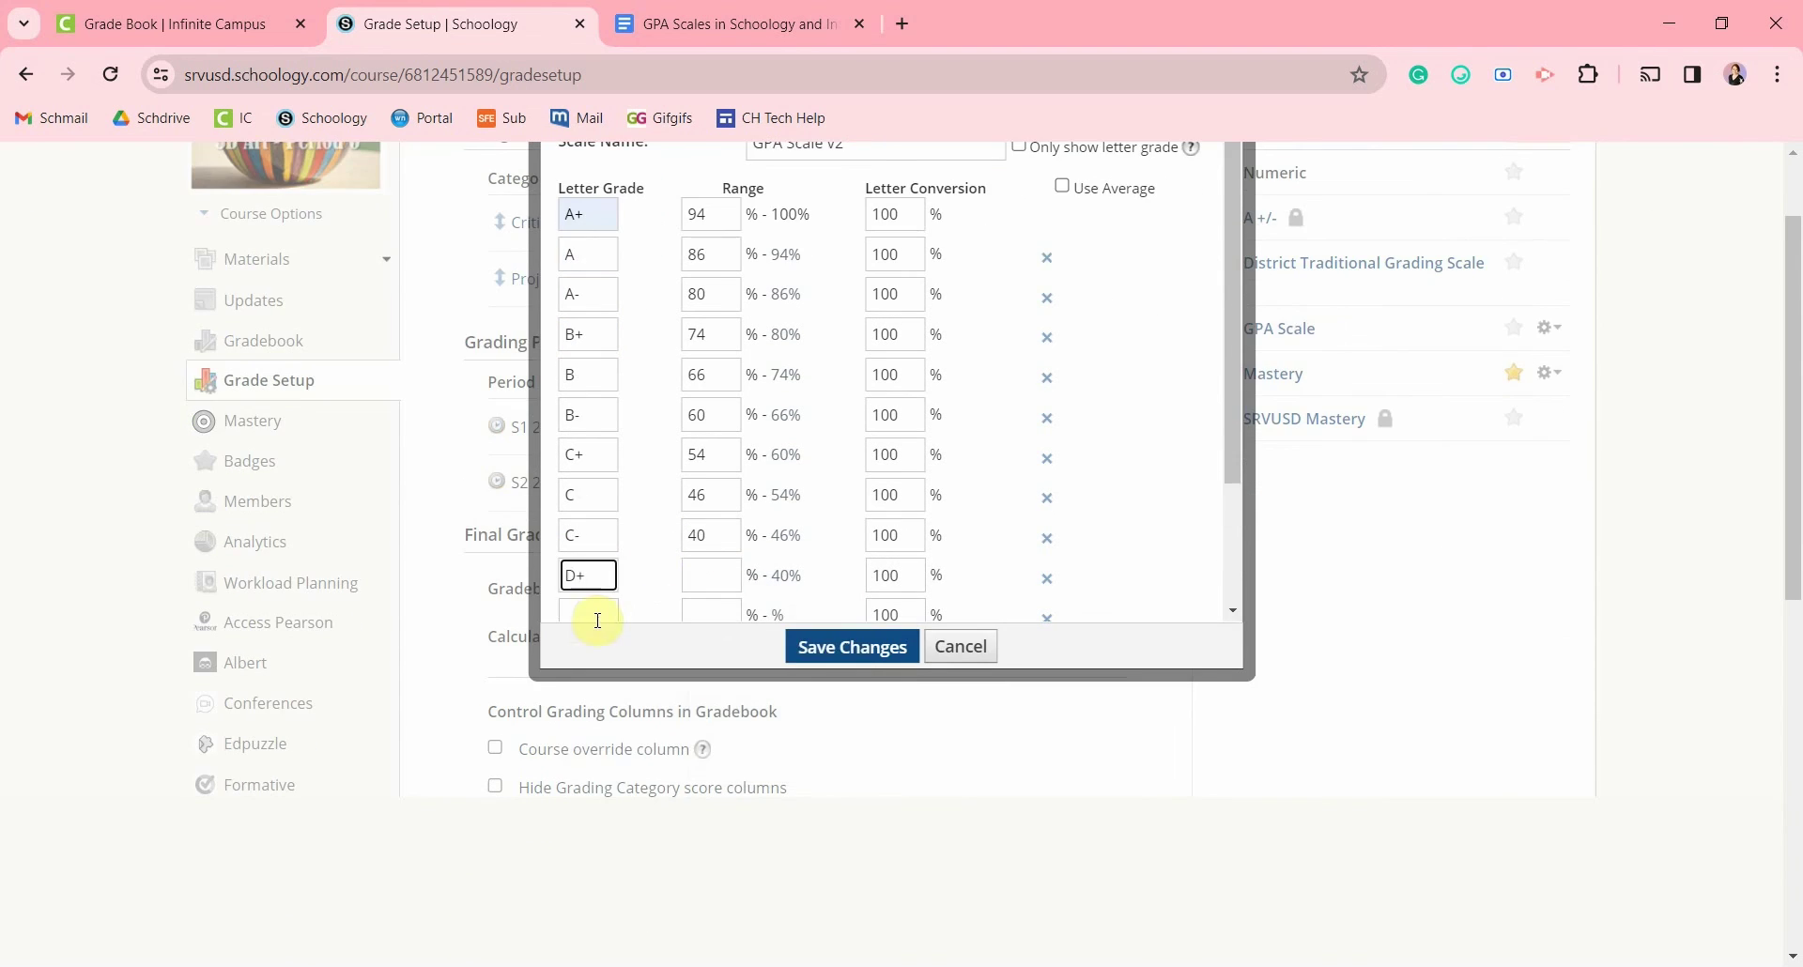
pyautogui.click(700, 576)
pyautogui.write('34')
pyautogui.click(593, 615)
pyautogui.scroll(-2, 601, 616)
pyautogui.write('D')
pyautogui.click(705, 451)
pyautogui.write('26')
pyautogui.click(592, 491)
pyautogui.write('D')
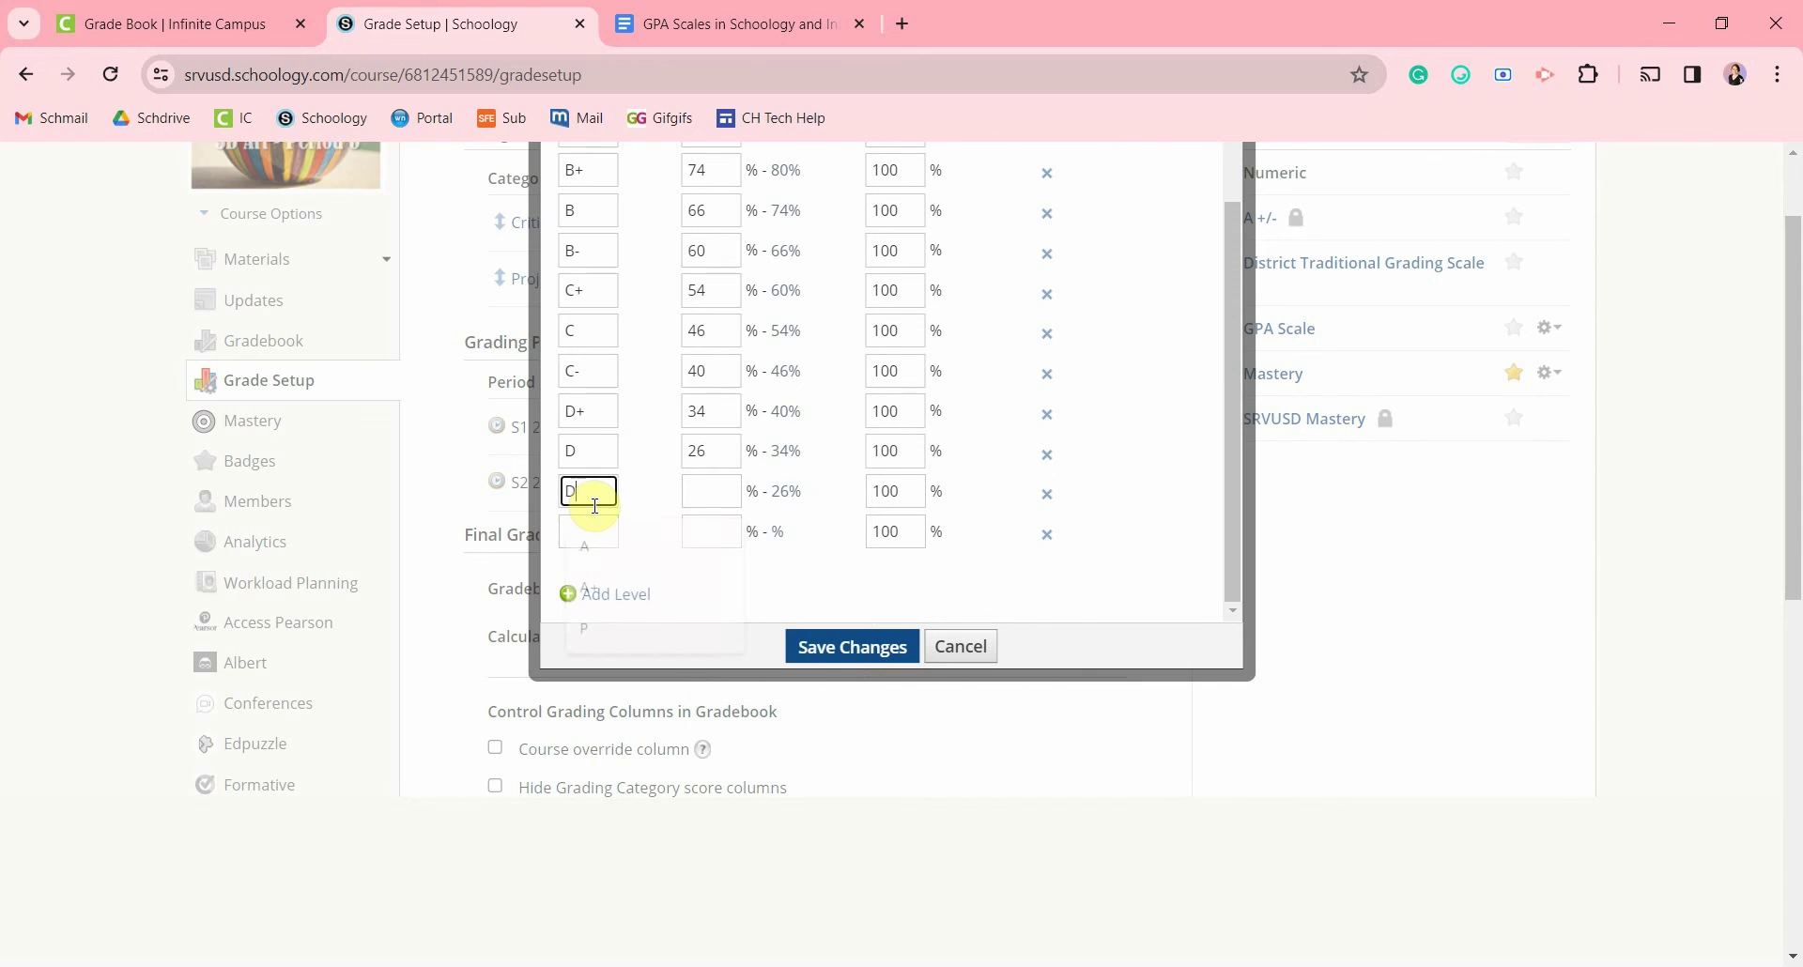
pyautogui.write('-')
pyautogui.click(709, 493)
pyautogui.write('20')
pyautogui.click(594, 532)
pyautogui.write('F')
pyautogui.click(695, 530)
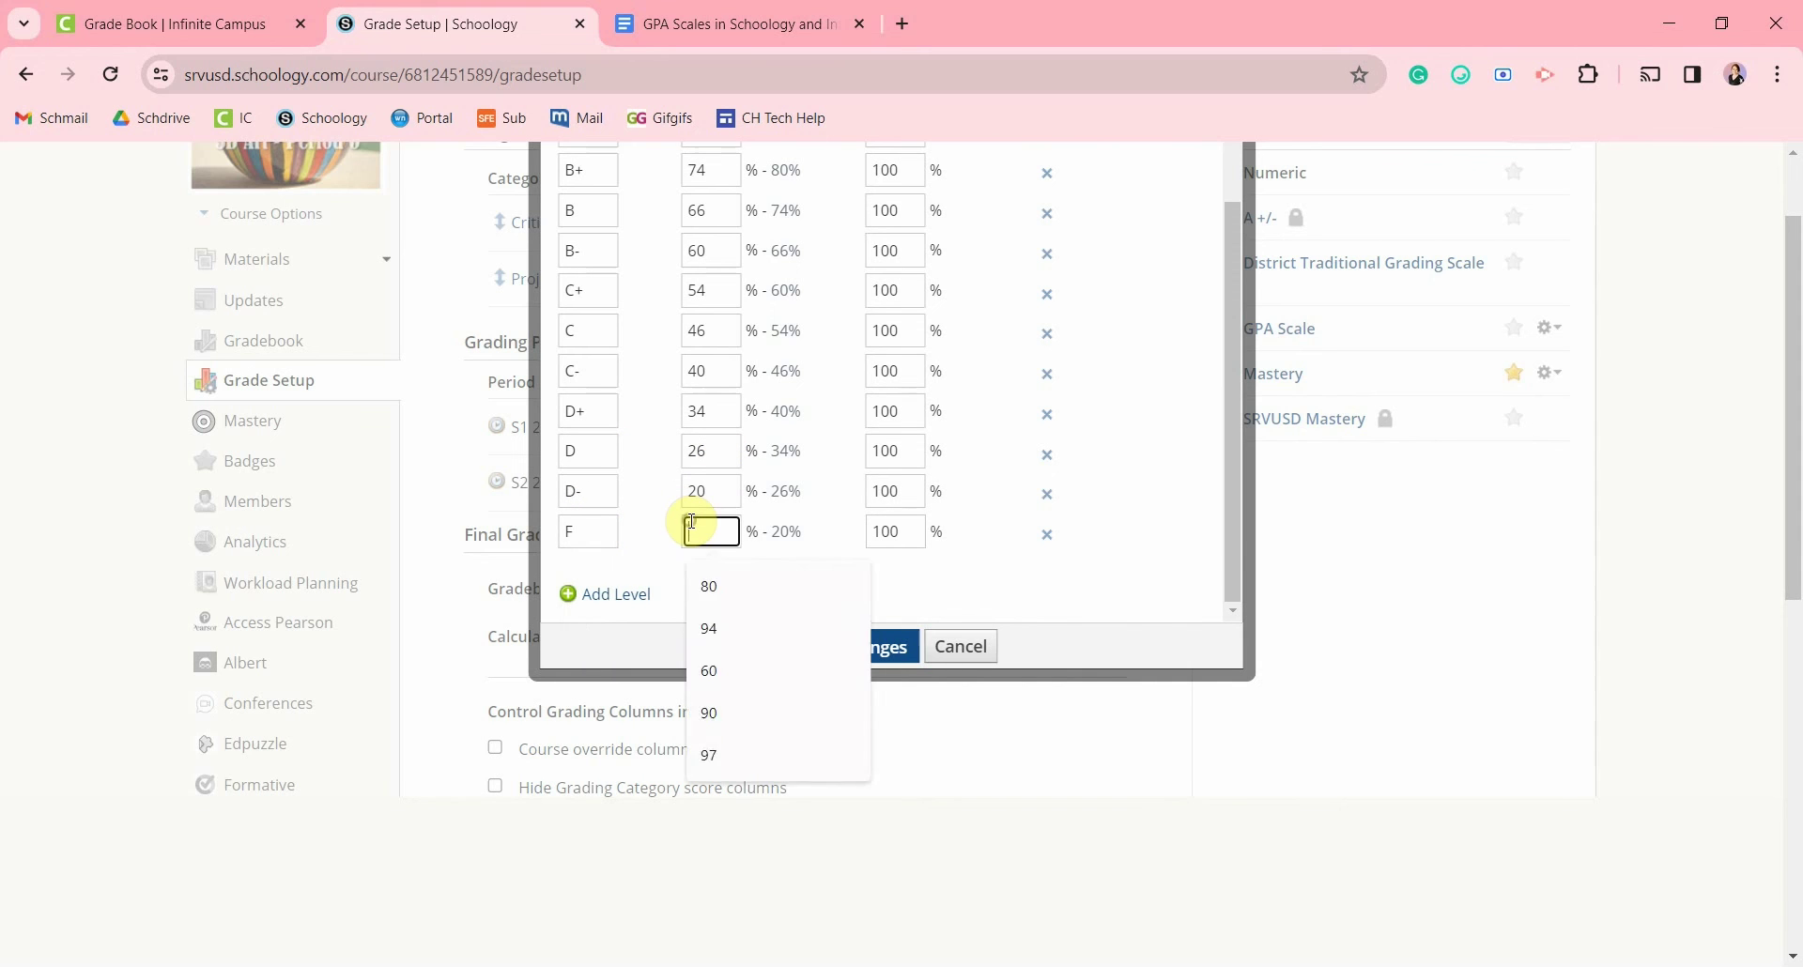
pyautogui.write('0')
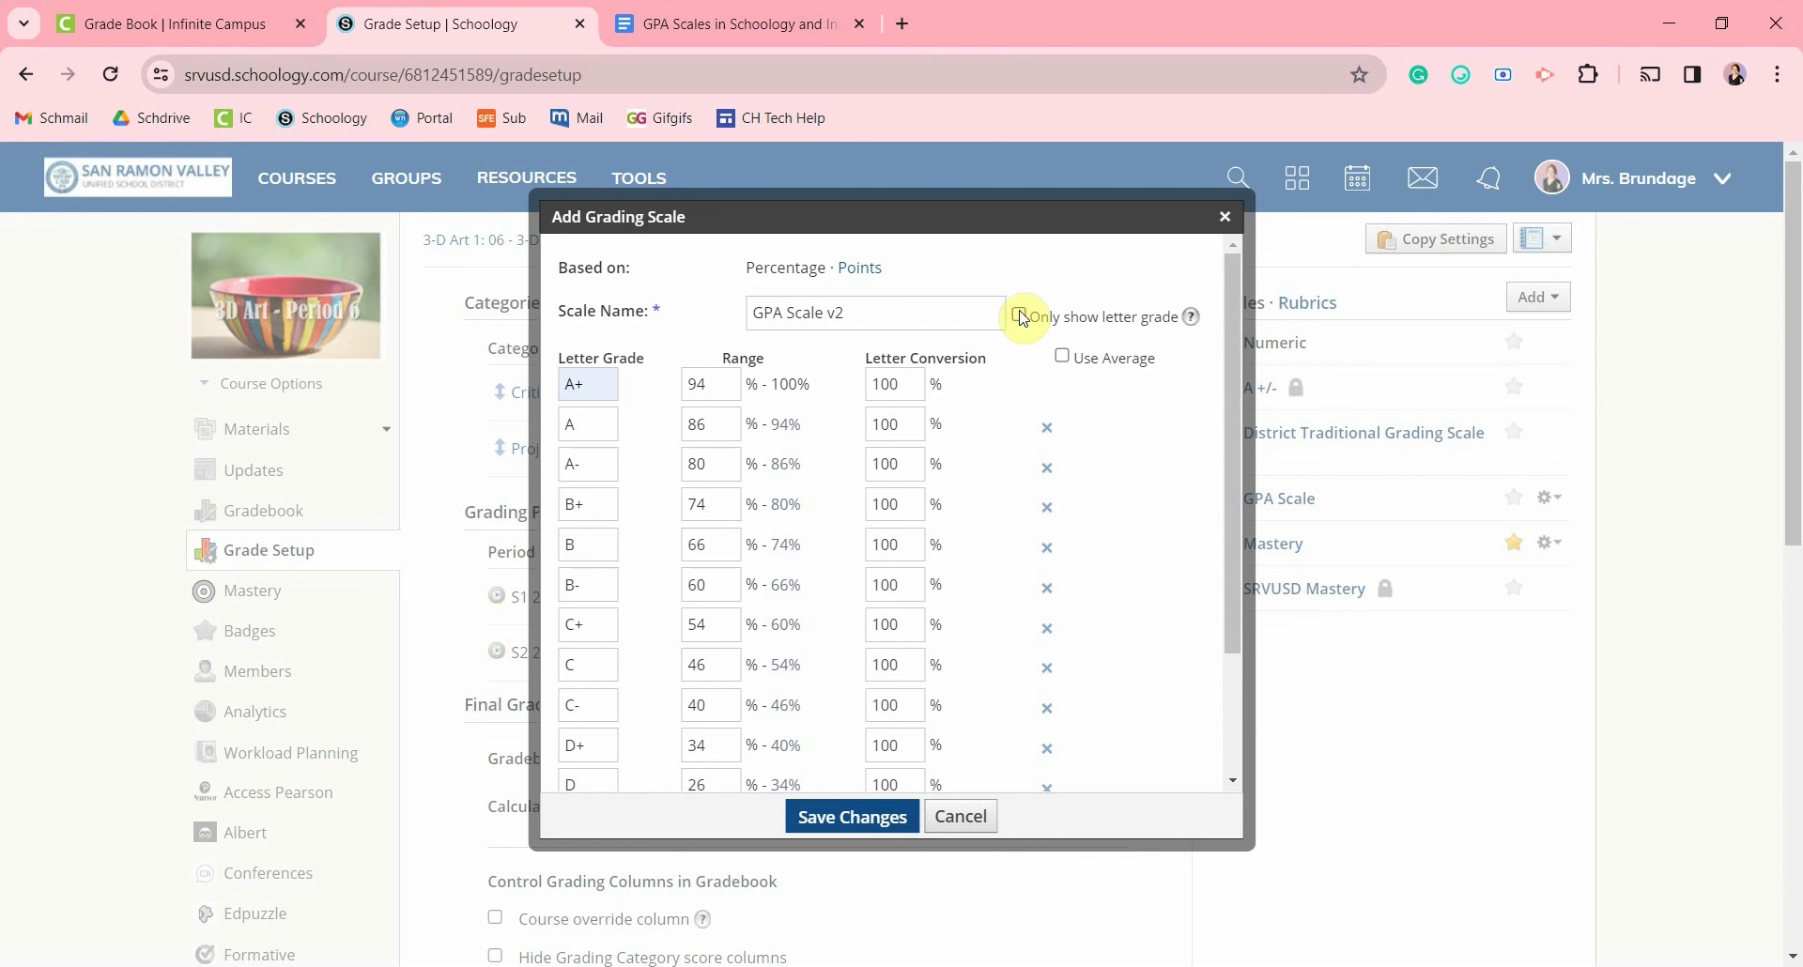
# Step: Tick 'Only show letter grade' and 'Use Average' for GPA Scale v2's letter conversions
pyautogui.click(1019, 315)
pyautogui.moveTo(1196, 323)
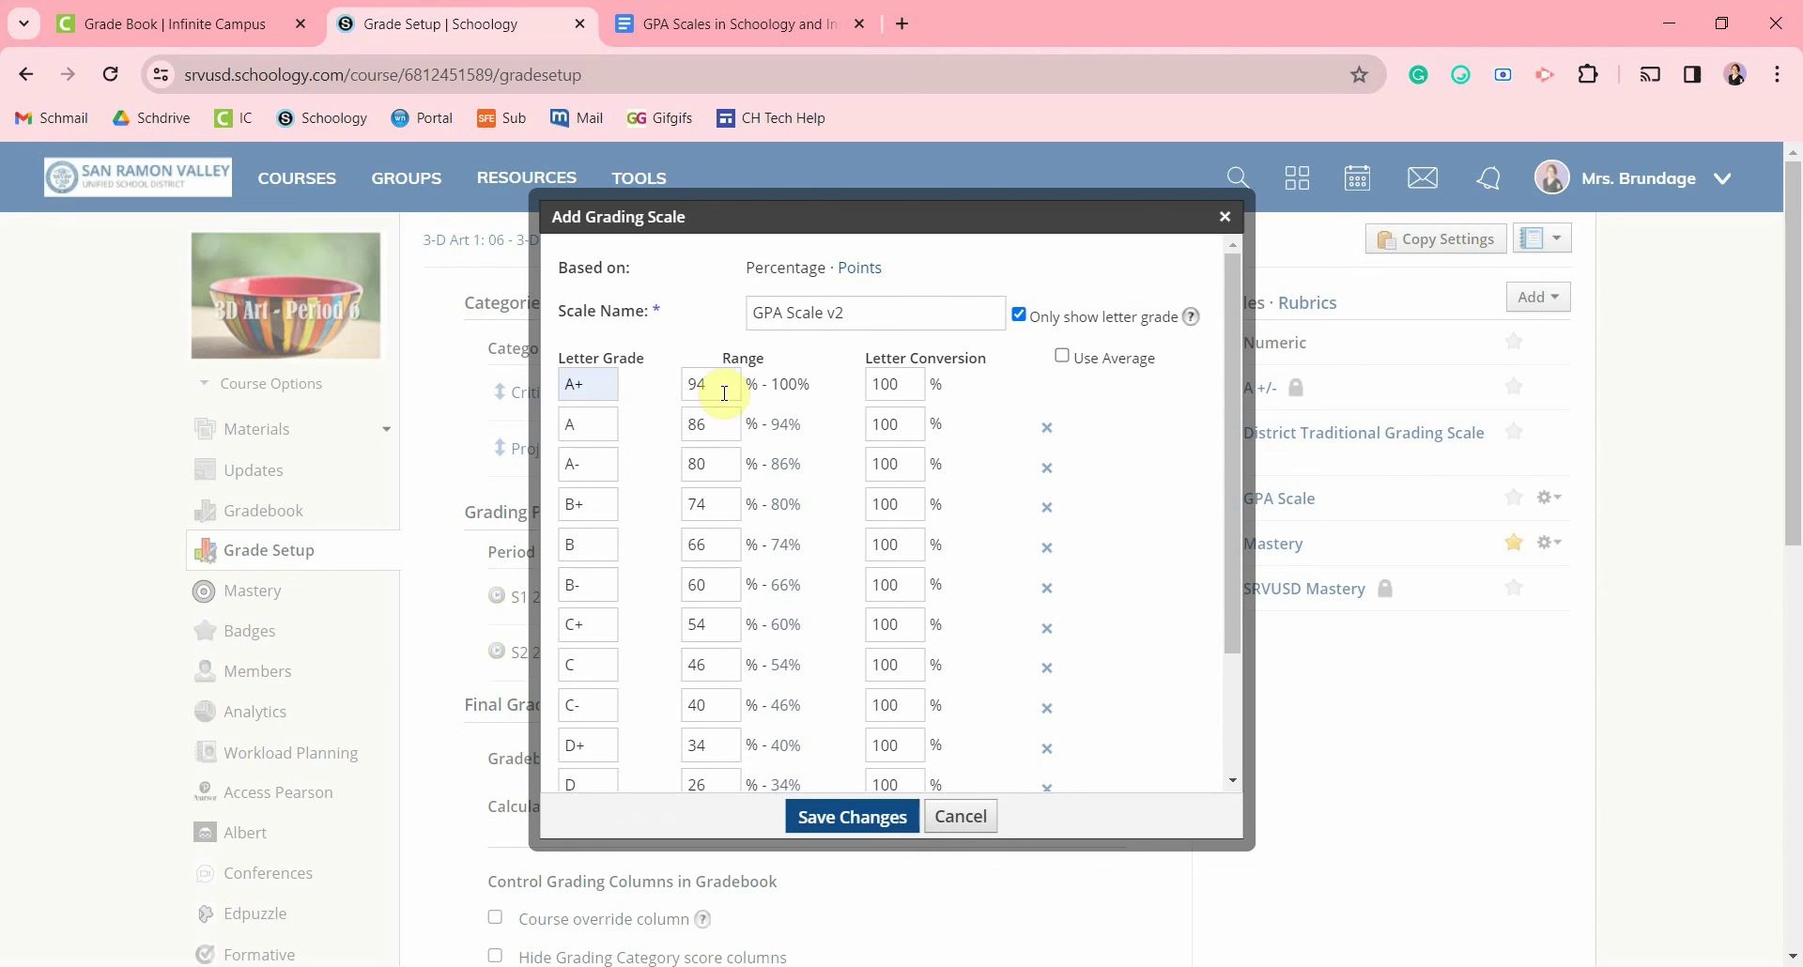
pyautogui.moveTo(728, 373)
pyautogui.moveTo(982, 365)
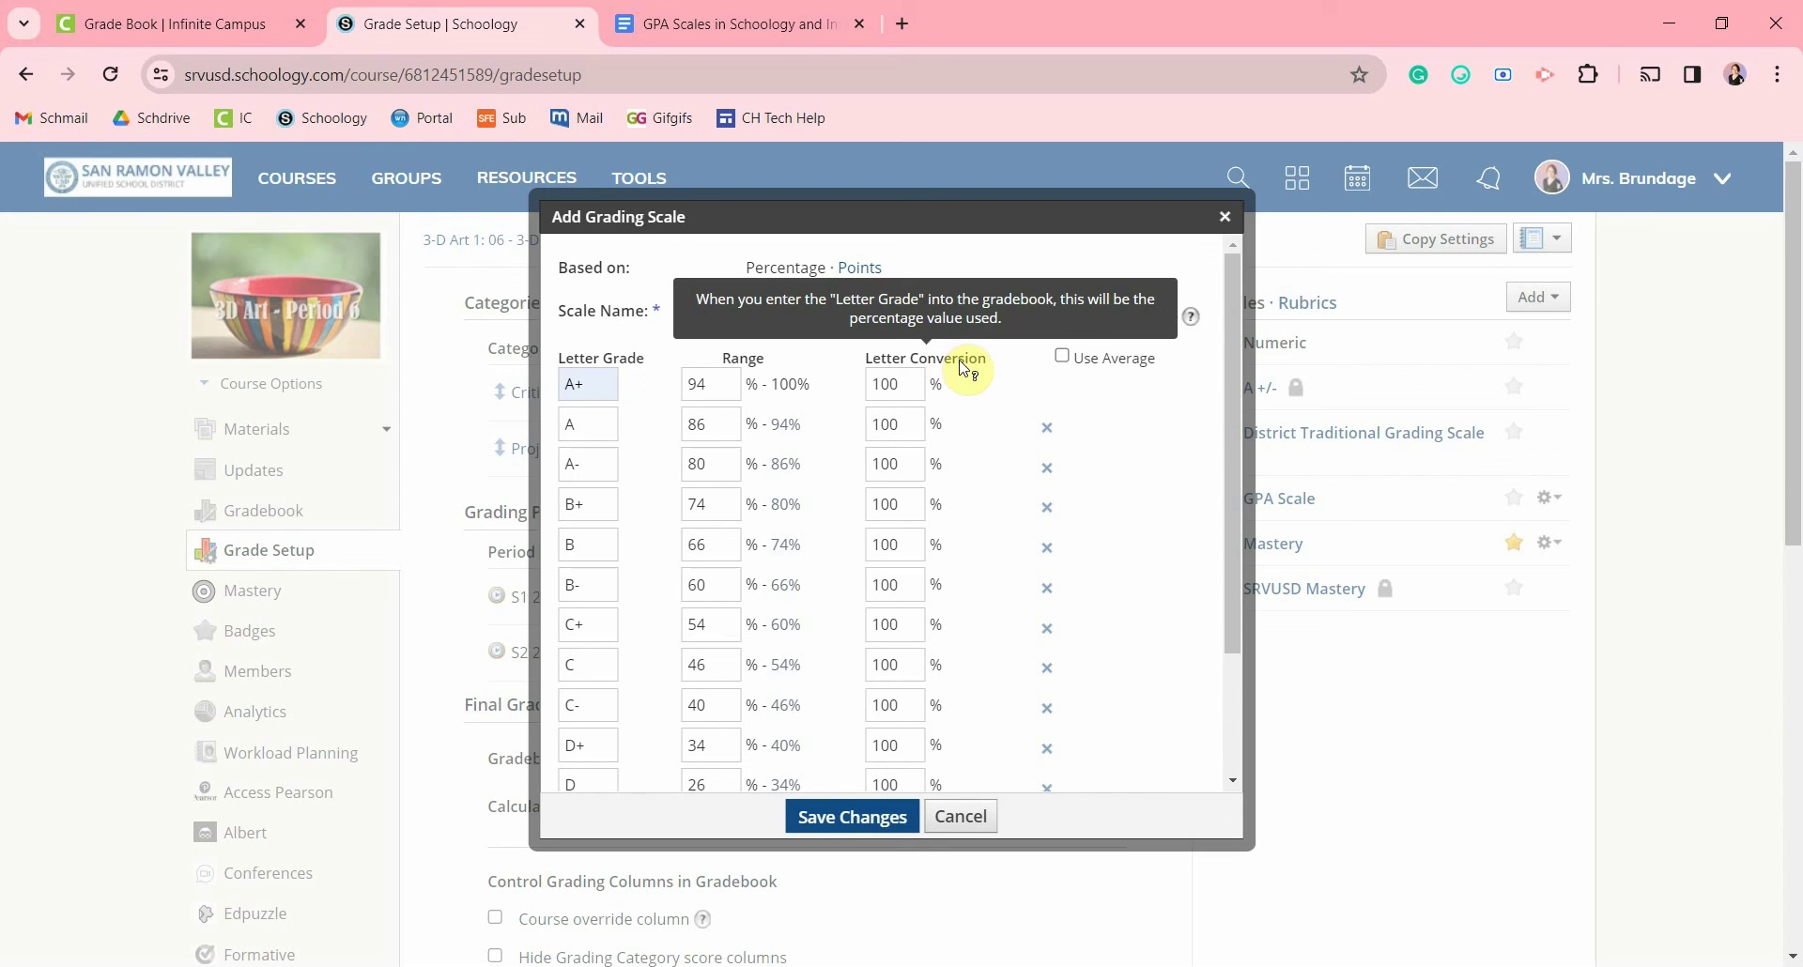
pyautogui.click(1063, 359)
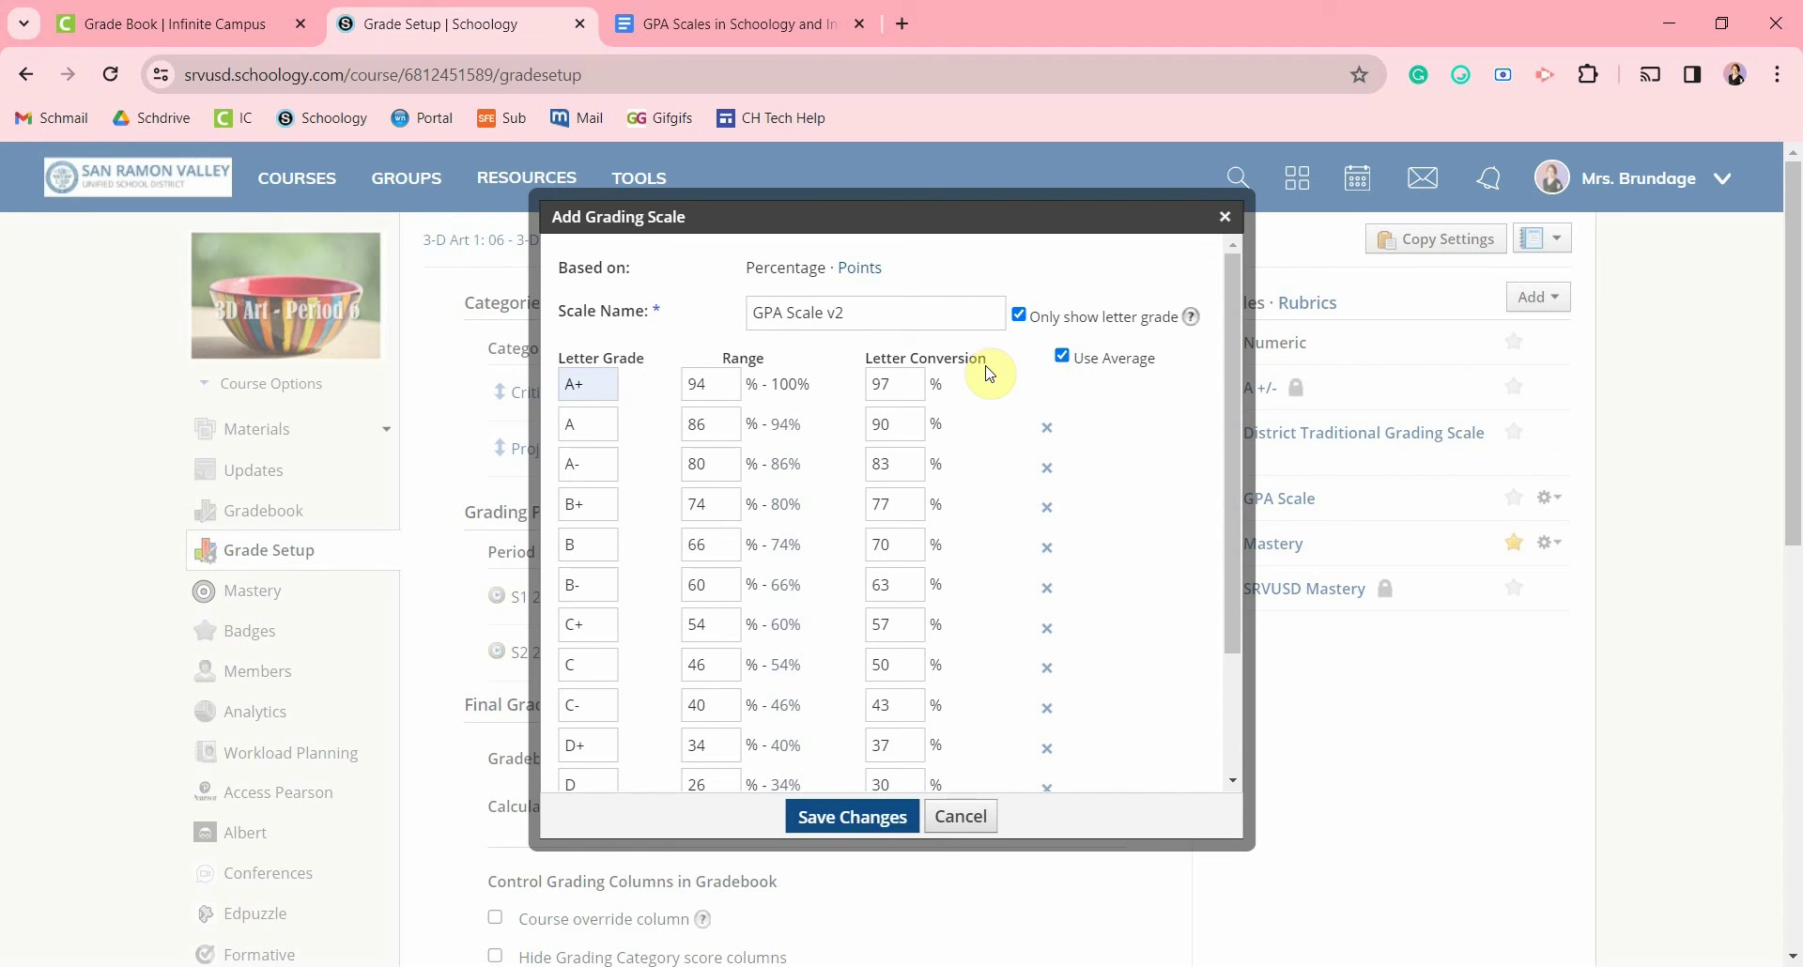
pyautogui.click(585, 386)
# Step: Save GPA Scale v2 and select it as the Gradebook Scale for 3-D Art 1
pyautogui.click(855, 819)
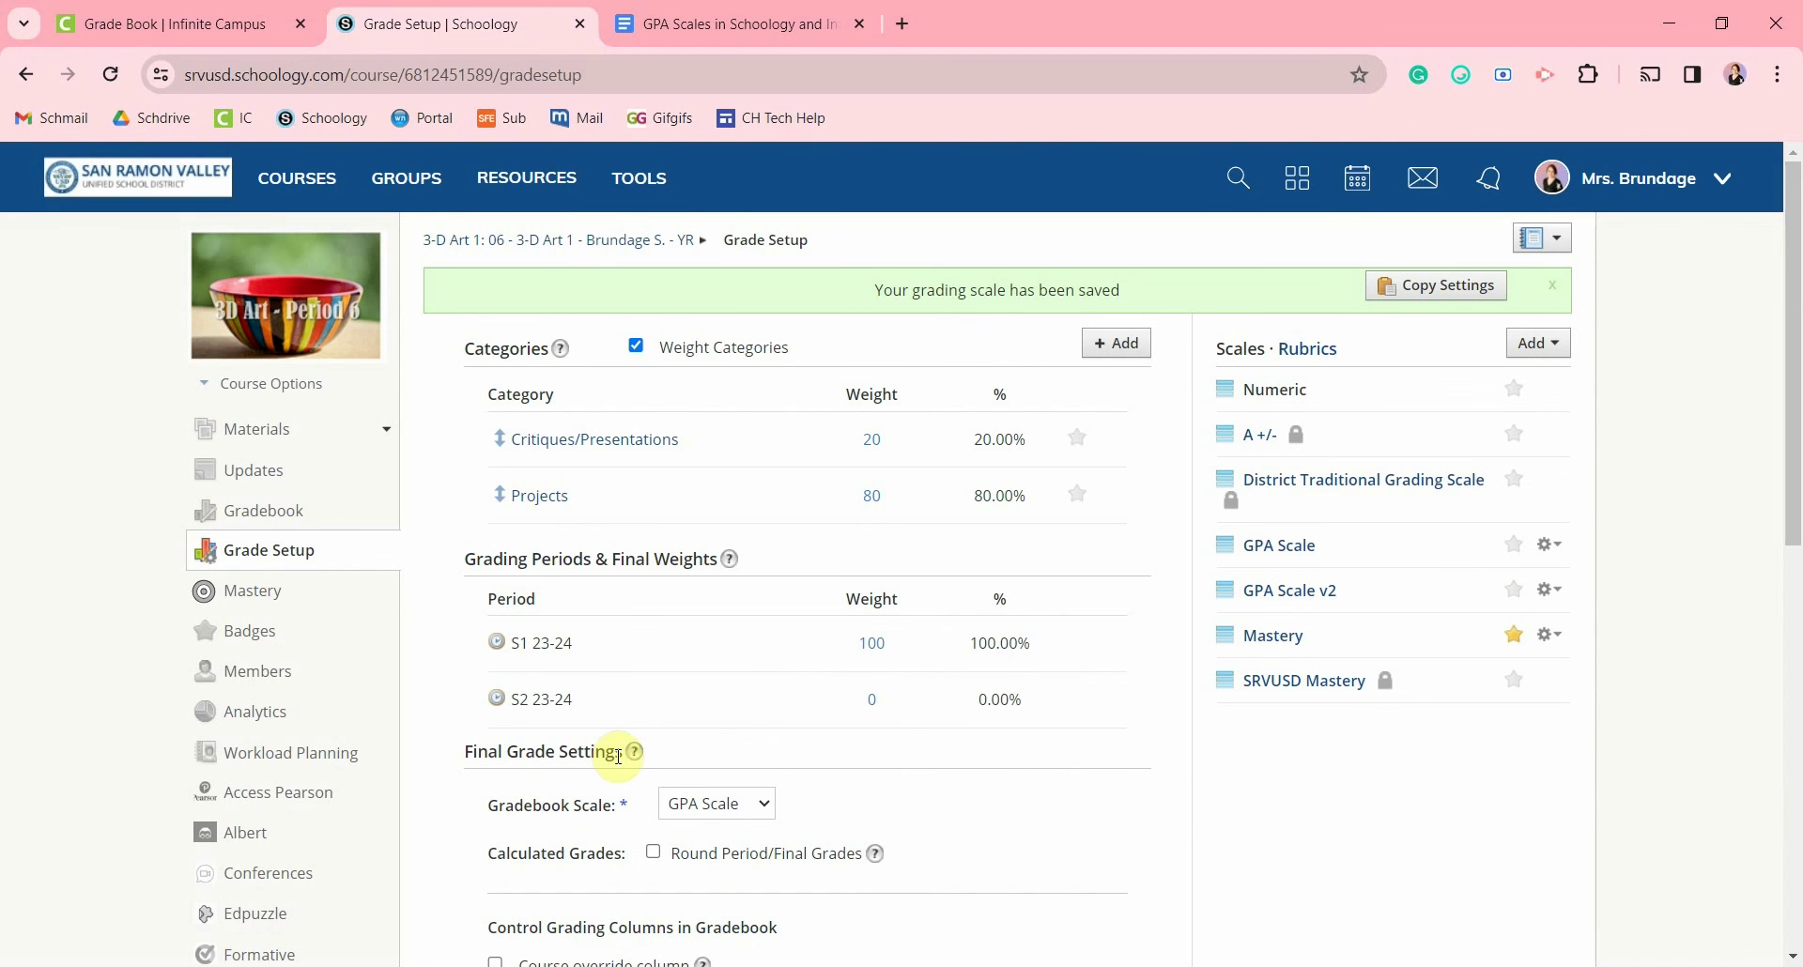
pyautogui.click(769, 806)
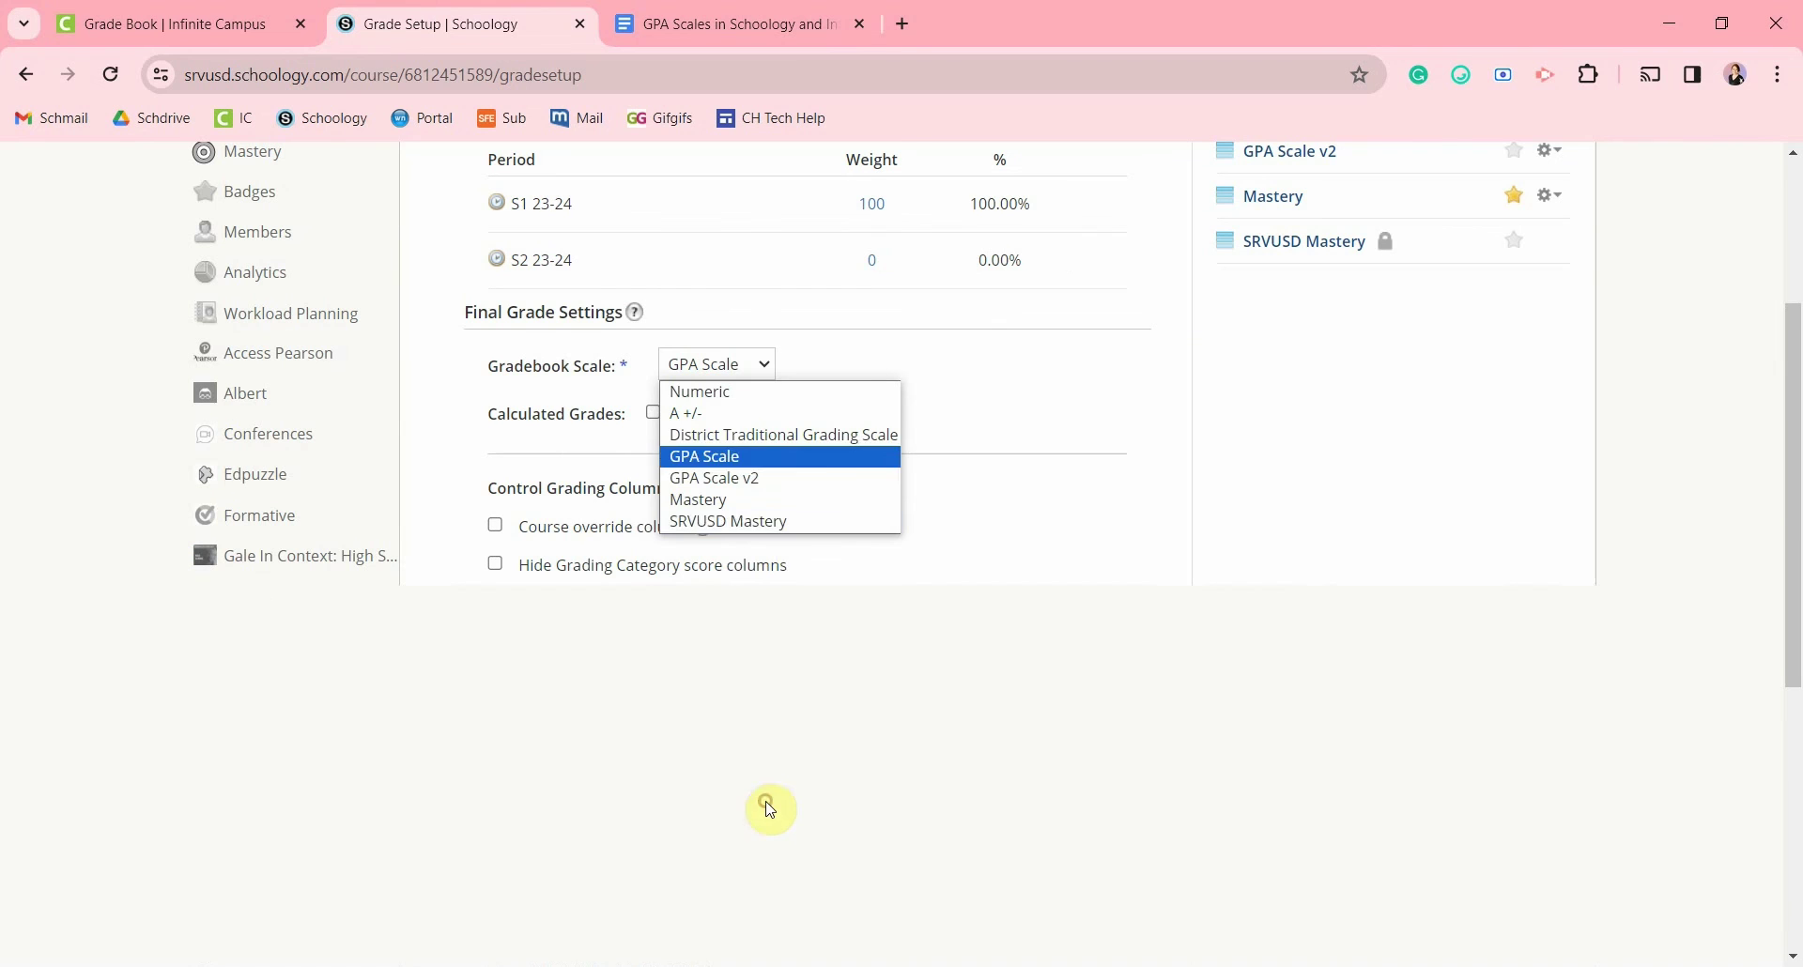
pyautogui.click(749, 481)
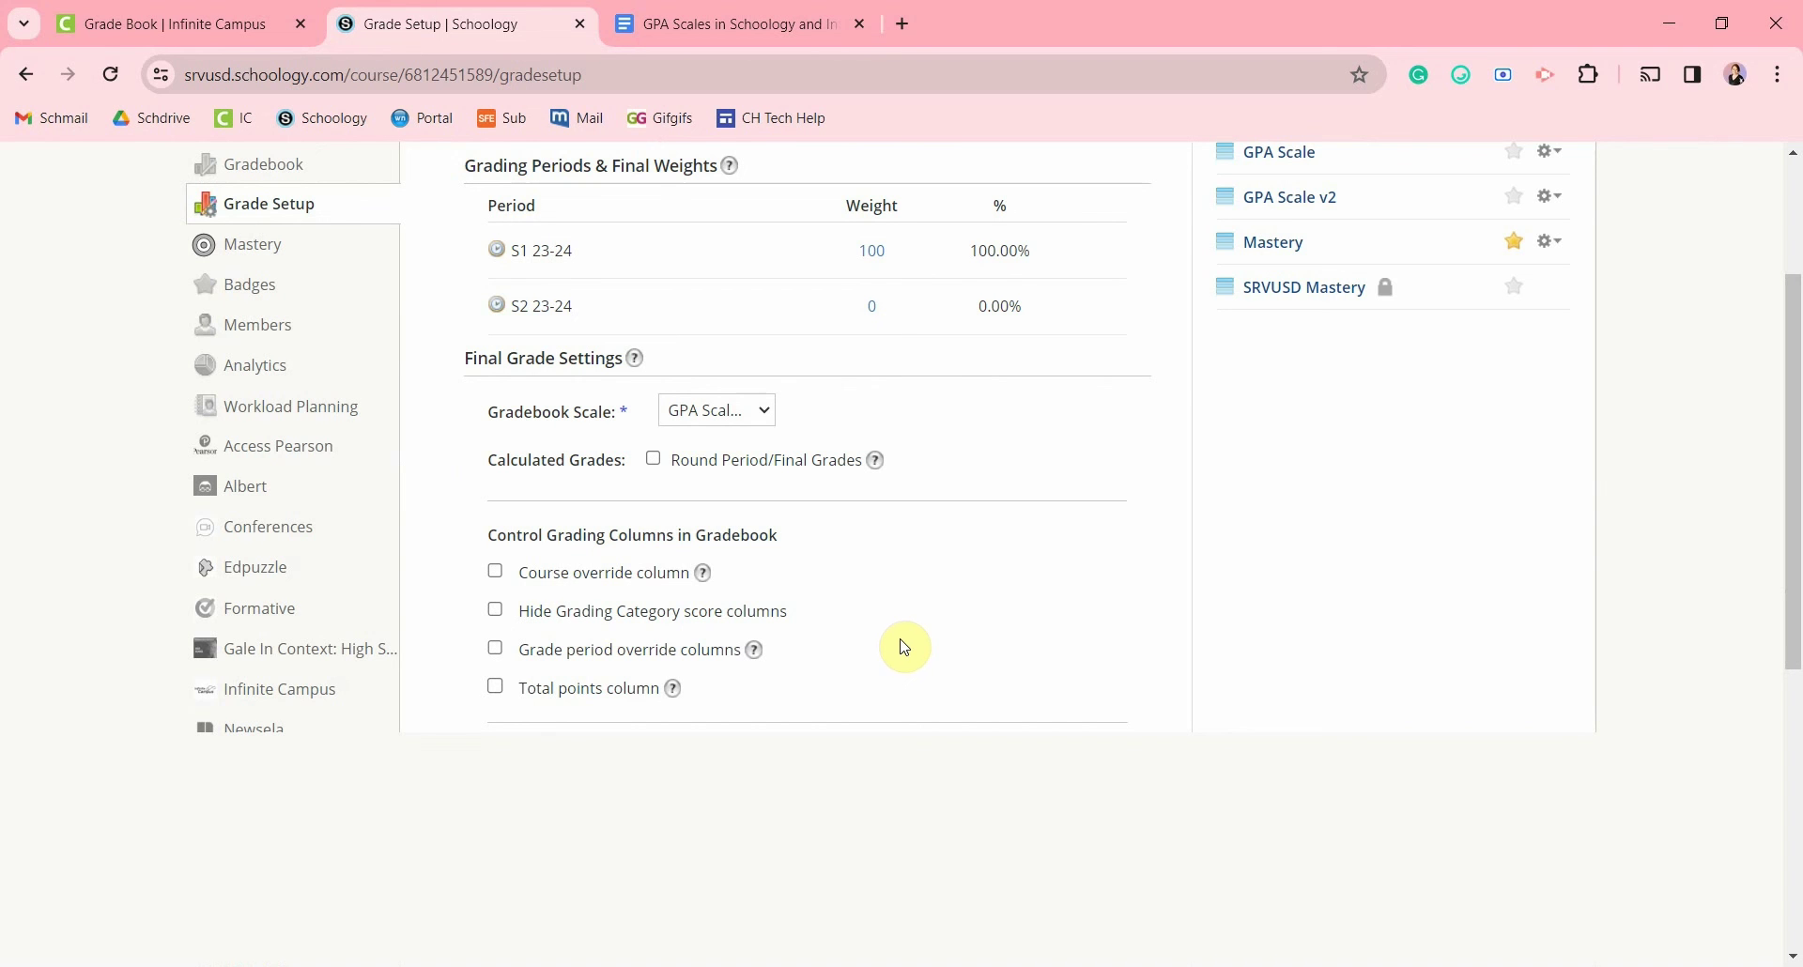
pyautogui.scroll(-10, 908, 646)
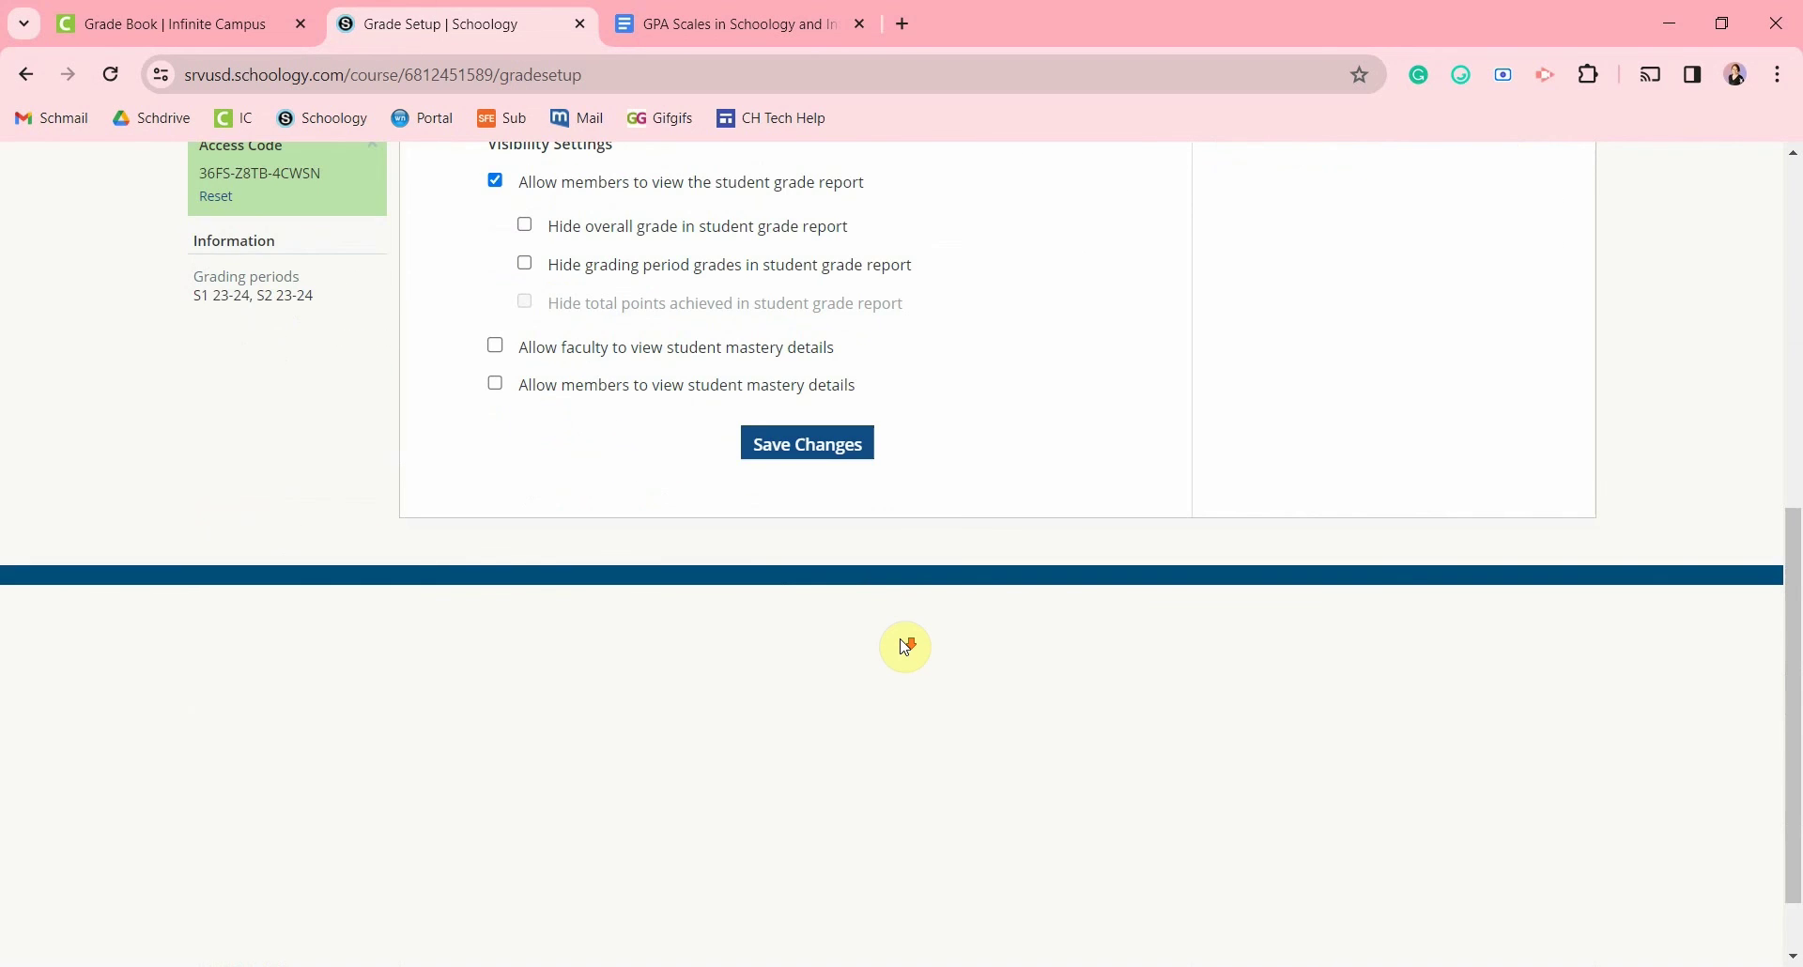